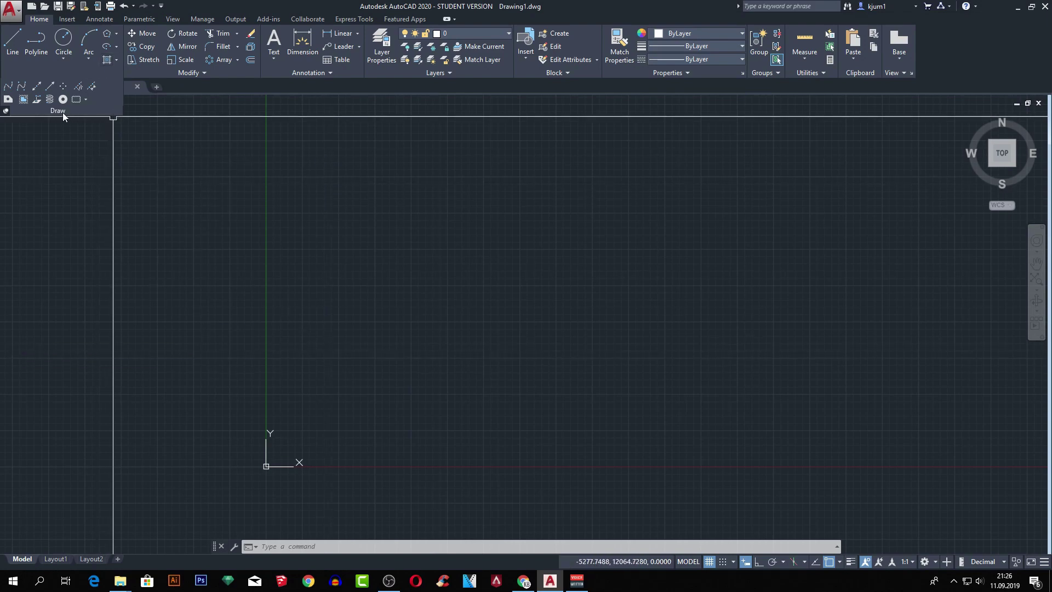
- Draw two horizontal construction lines just above the origin
click(116, 60)
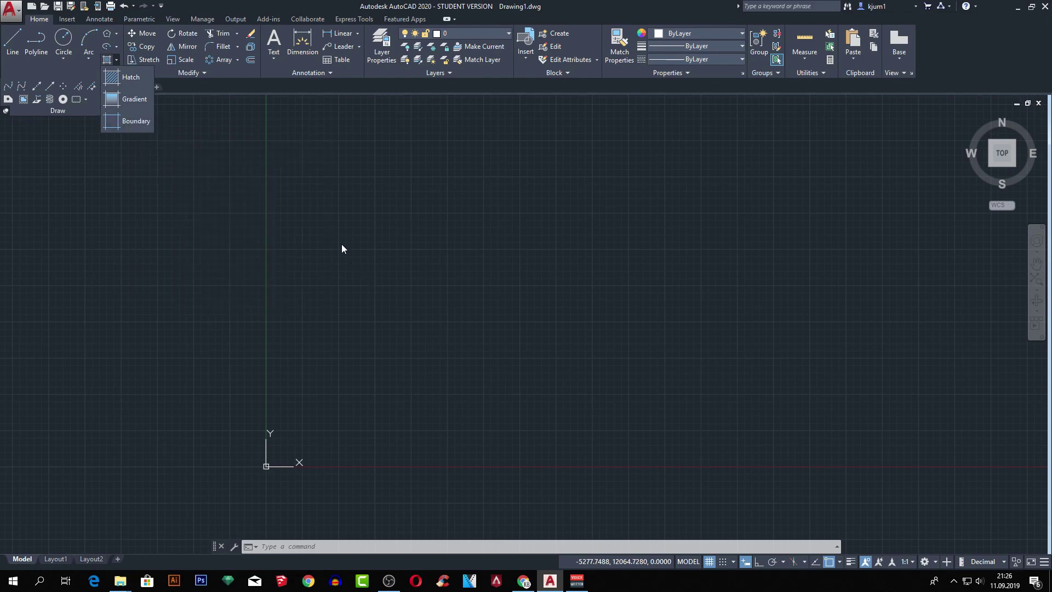
key(Escape)
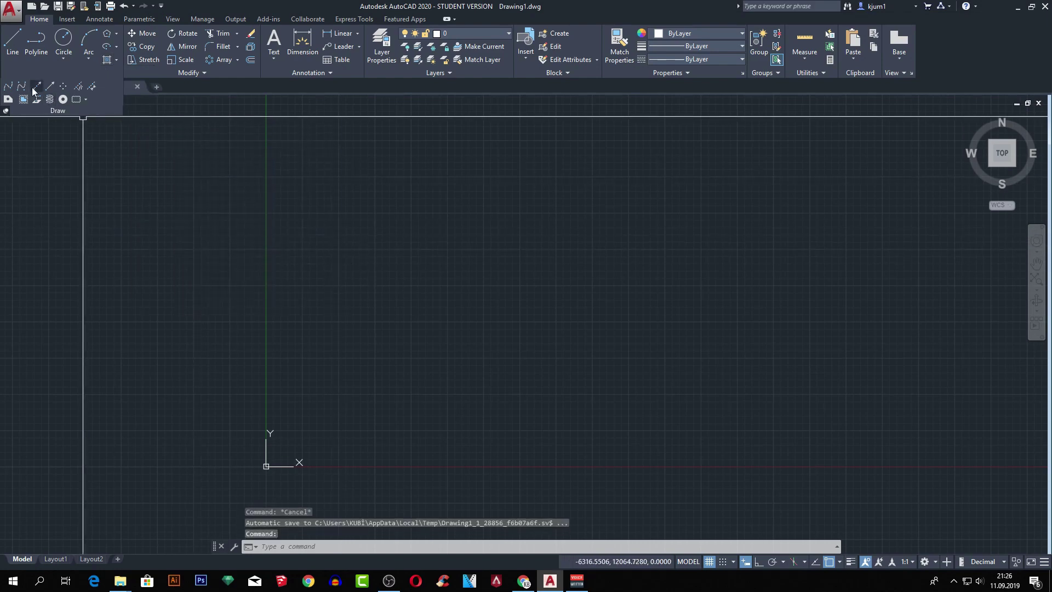
click(35, 88)
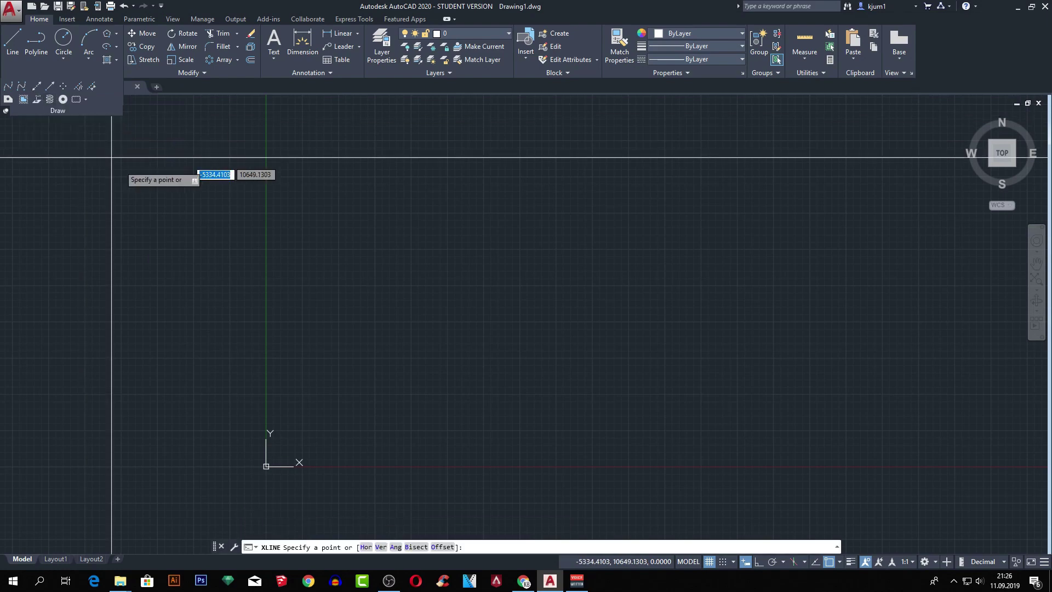
click(366, 546)
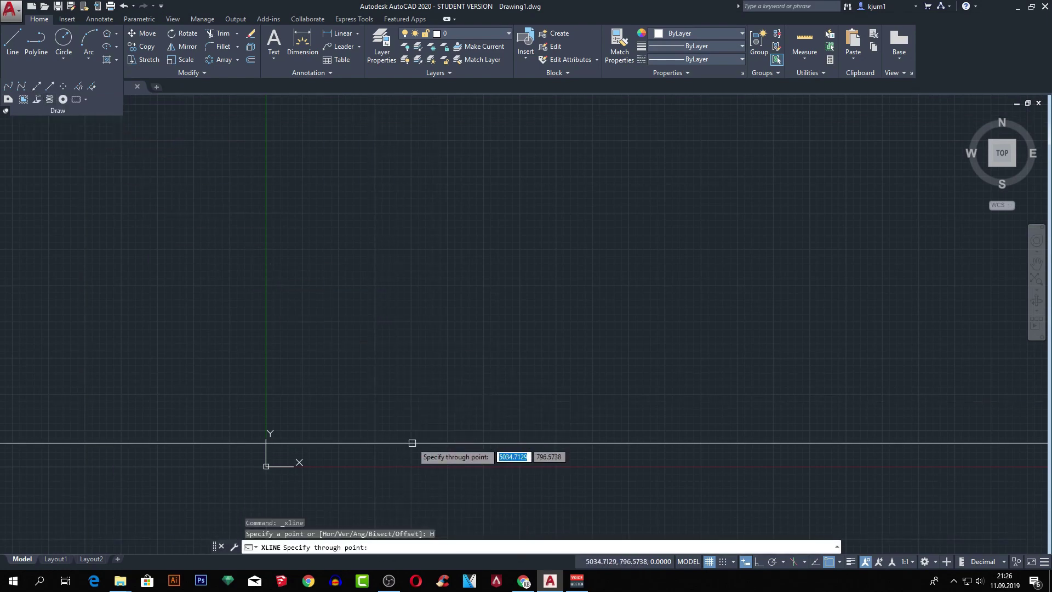
click(414, 451)
click(417, 442)
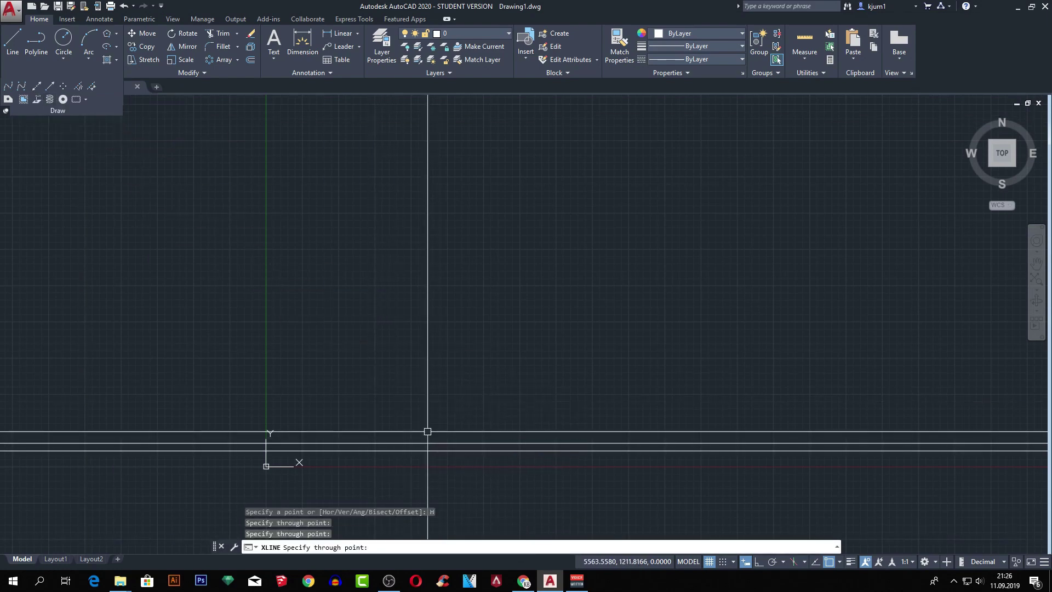
key(Escape)
- Erase the stray extra horizontal construction line, keeping one
click(423, 442)
key(Delete)
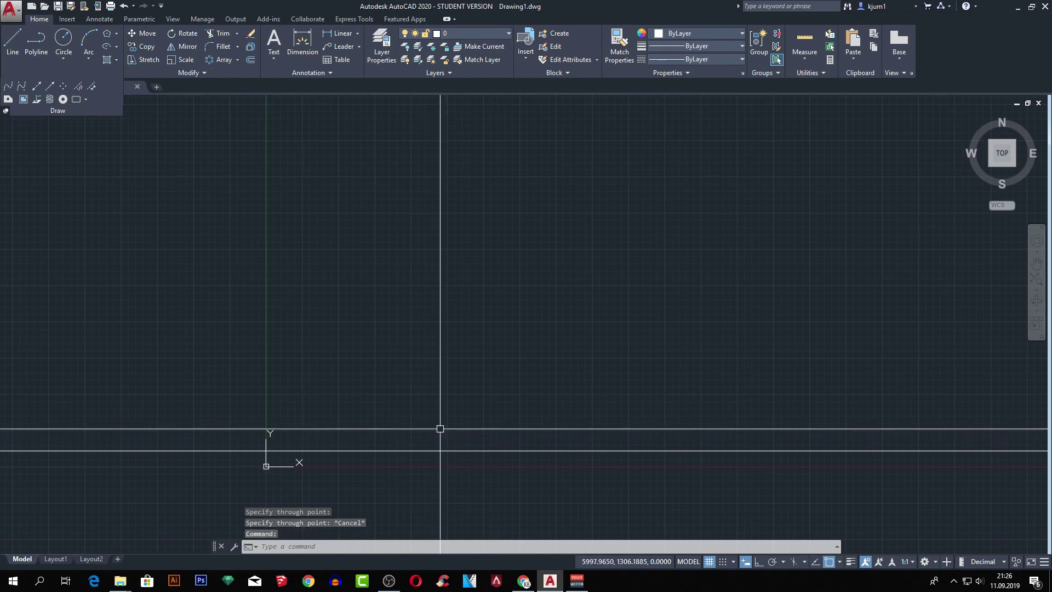
click(440, 428)
click(434, 458)
key(Escape)
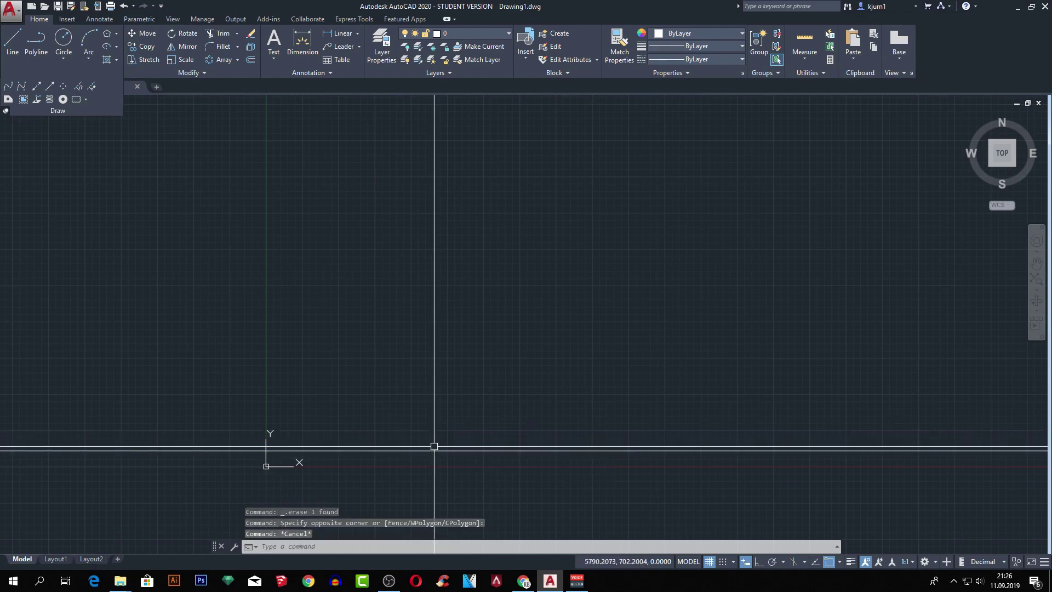
click(434, 446)
- Offset the remaining horizontal construction line by 100 units
text(o)
key(Return)
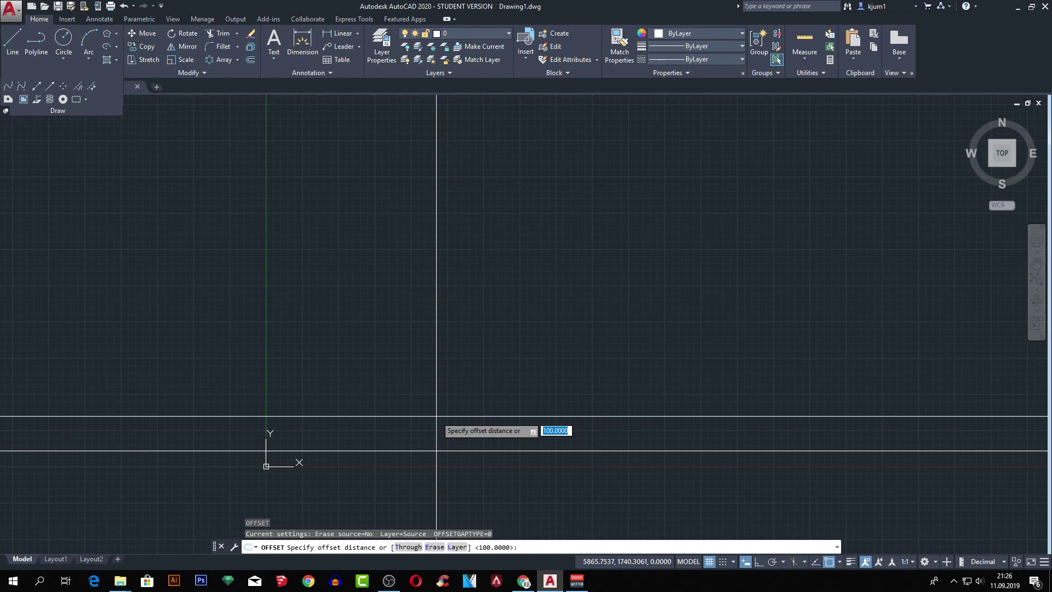
key(Return)
click(438, 450)
click(481, 479)
key(Escape)
click(462, 382)
key(Escape)
key(Escape)
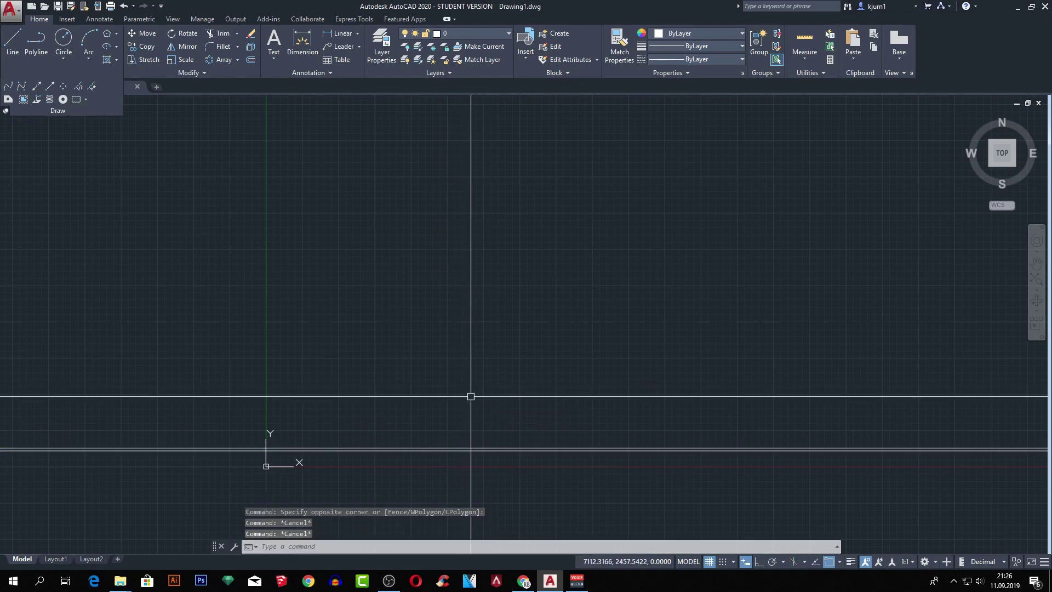
text(XL)
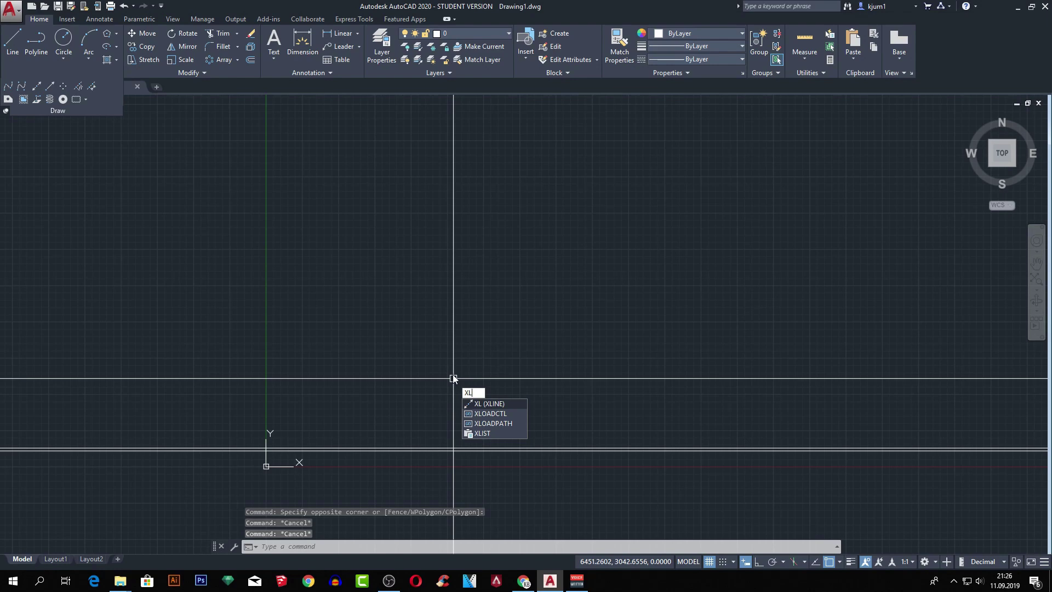
- Add four more horizontal construction lines stepping up the drawing
key(Return)
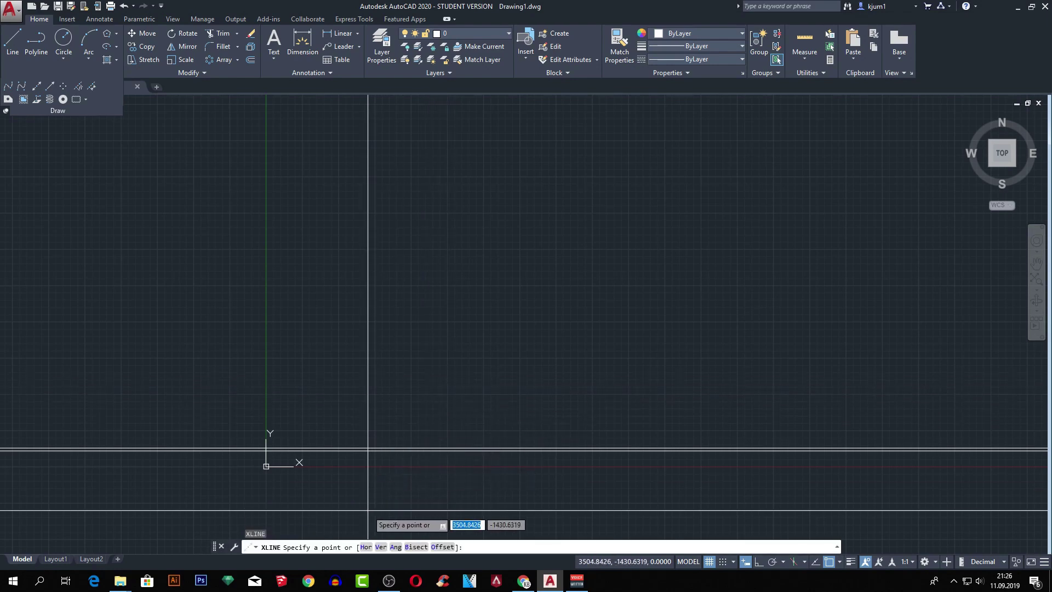
text(h)
key(Return)
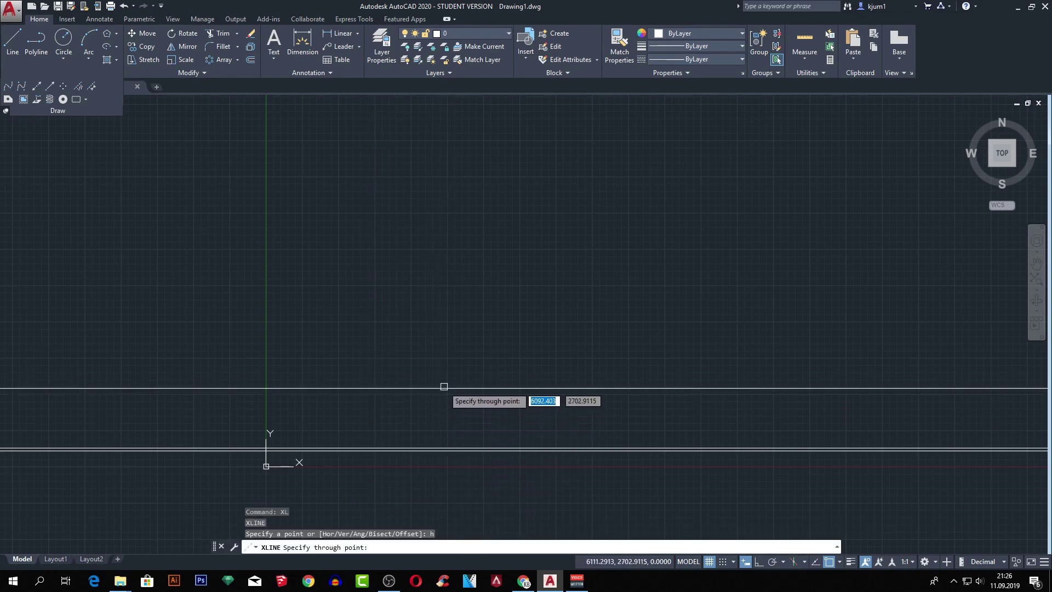
click(446, 378)
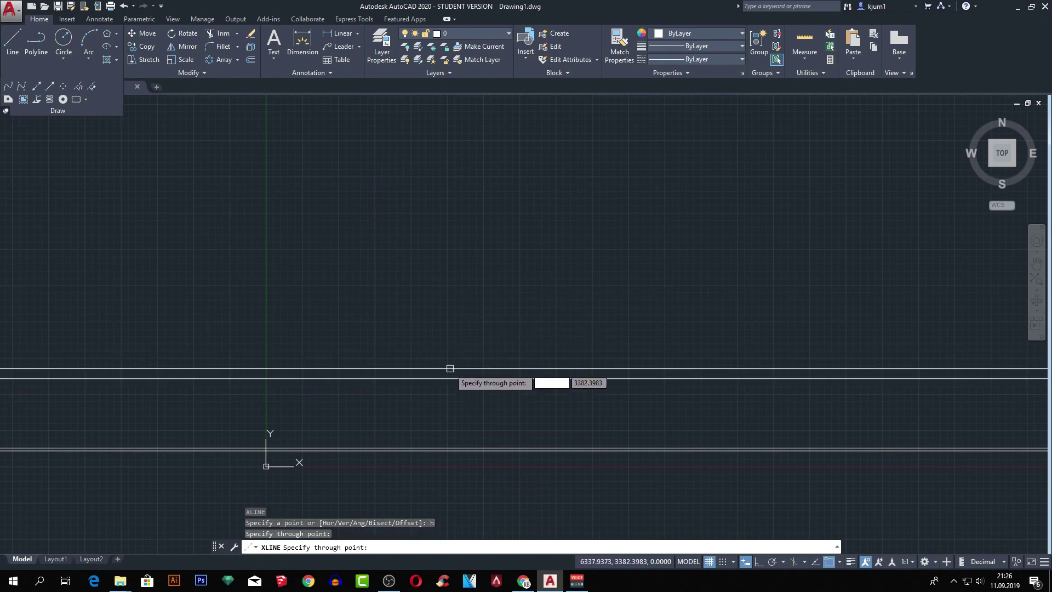
click(480, 309)
click(498, 232)
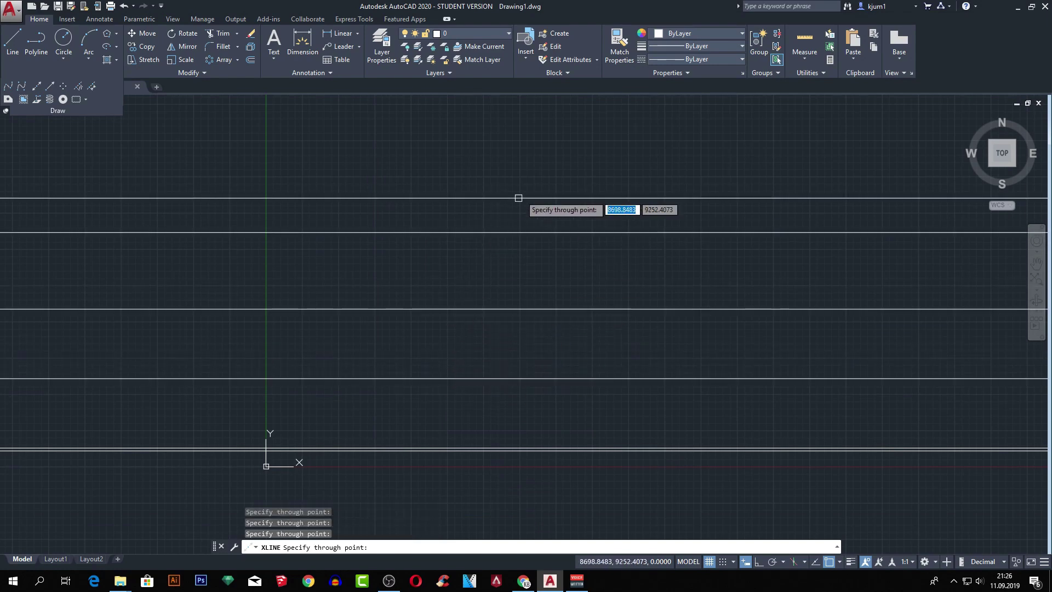
click(518, 162)
key(Escape)
key(Escape)
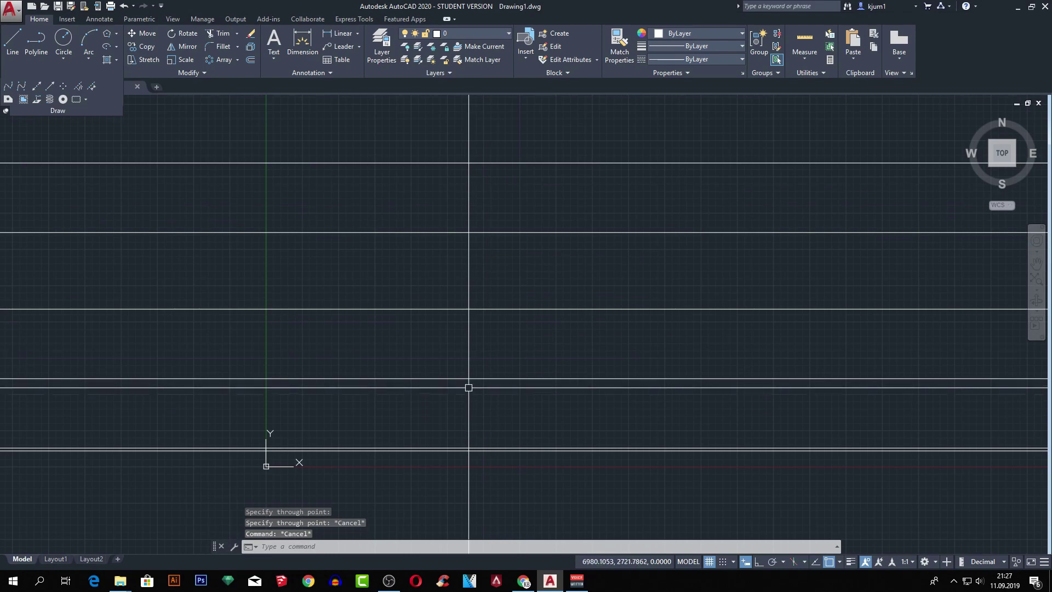
- Add five vertical construction lines spread from left to right
text(xl)
key(Return)
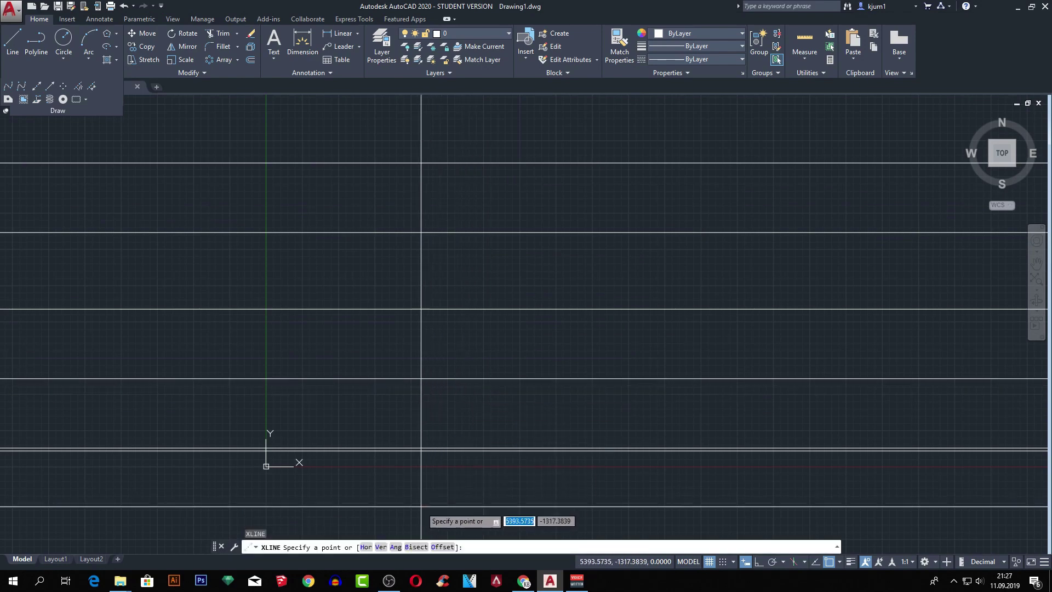
click(382, 546)
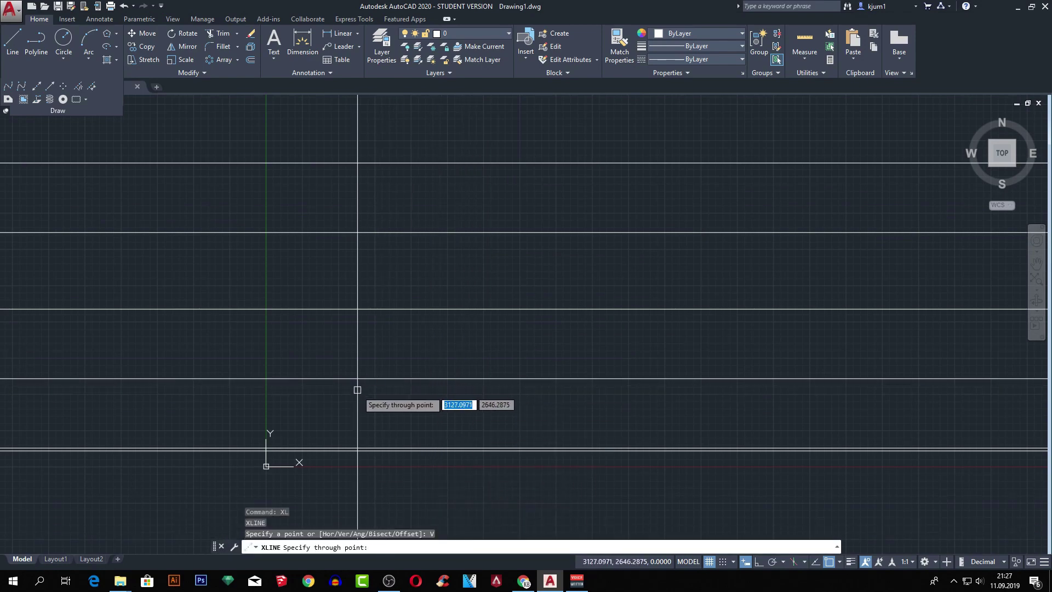
click(361, 396)
click(553, 404)
click(669, 413)
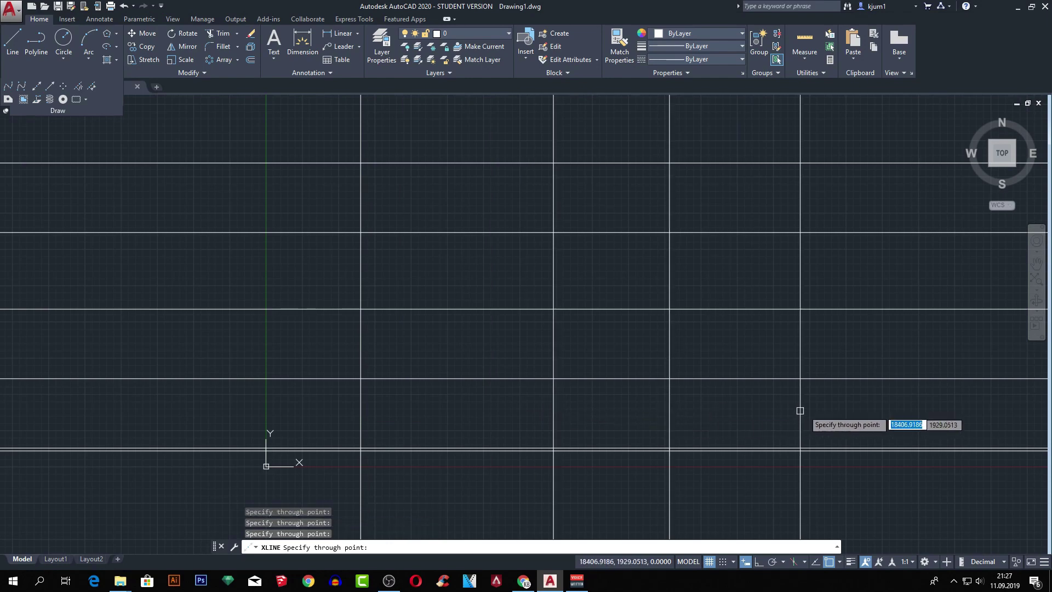
click(783, 411)
click(871, 419)
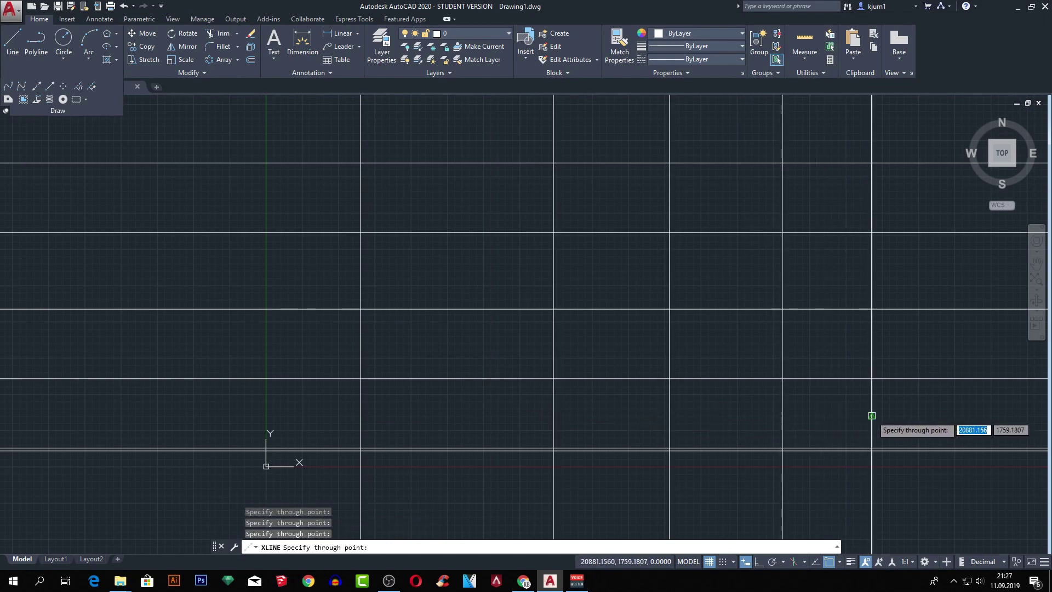
key(Escape)
click(378, 413)
click(336, 399)
- Offset each vertical grid line by 100 to form double vertical walls
text(o)
key(Return)
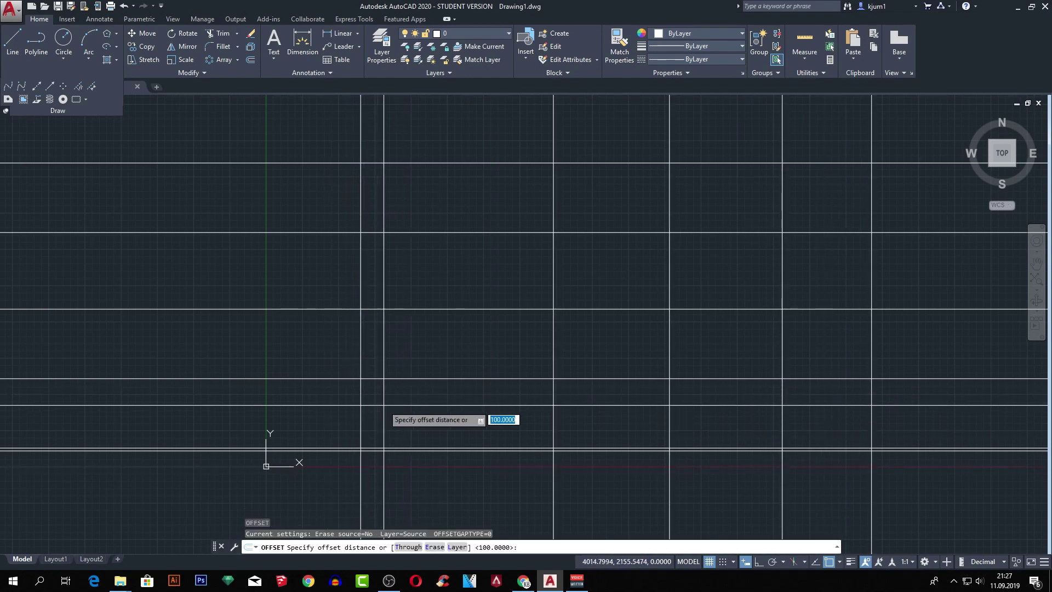
key(Return)
click(359, 404)
click(416, 405)
click(555, 404)
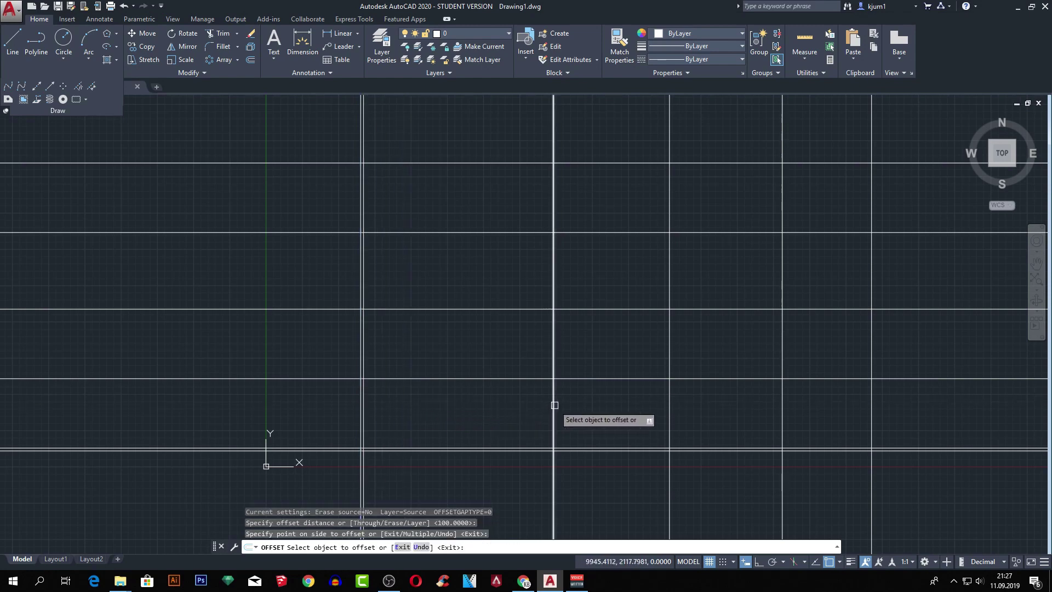
click(669, 412)
click(617, 412)
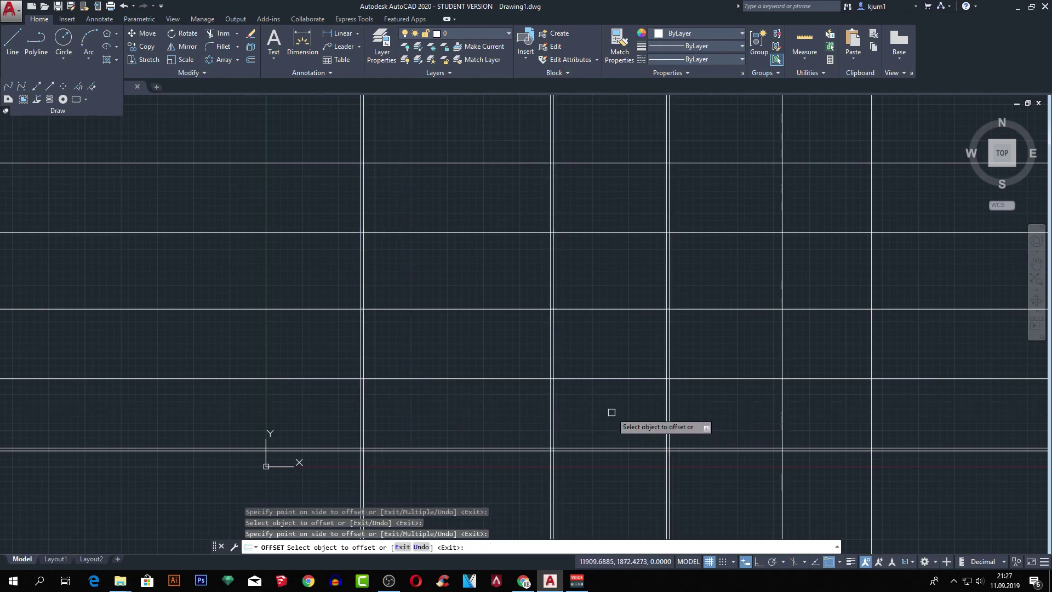
click(782, 413)
click(741, 413)
click(873, 412)
click(849, 411)
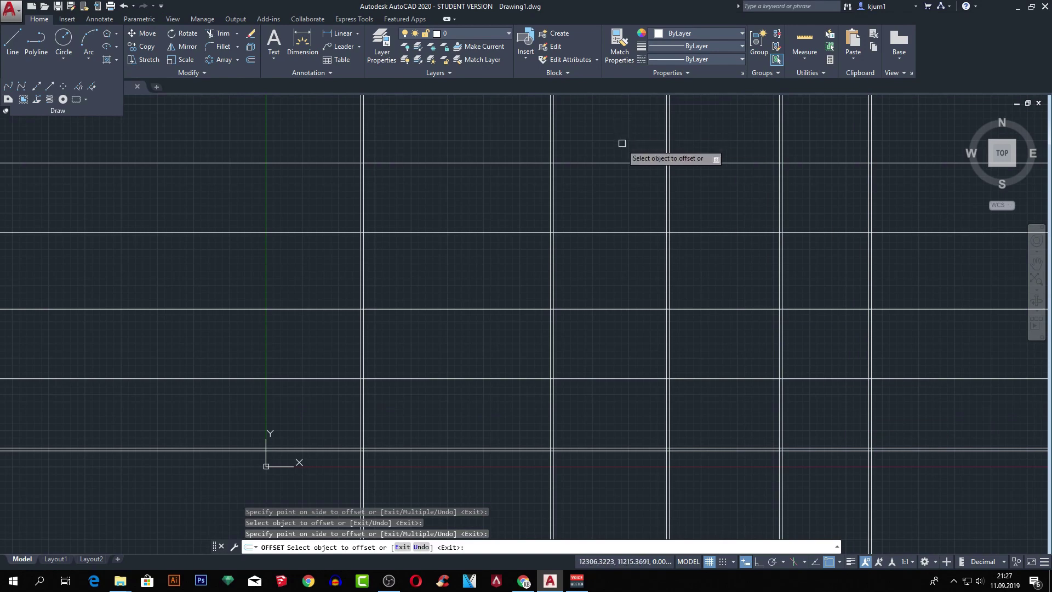
- Offset the remaining horizontal grid lines by 100 and frame the grid
click(603, 162)
click(600, 189)
click(592, 231)
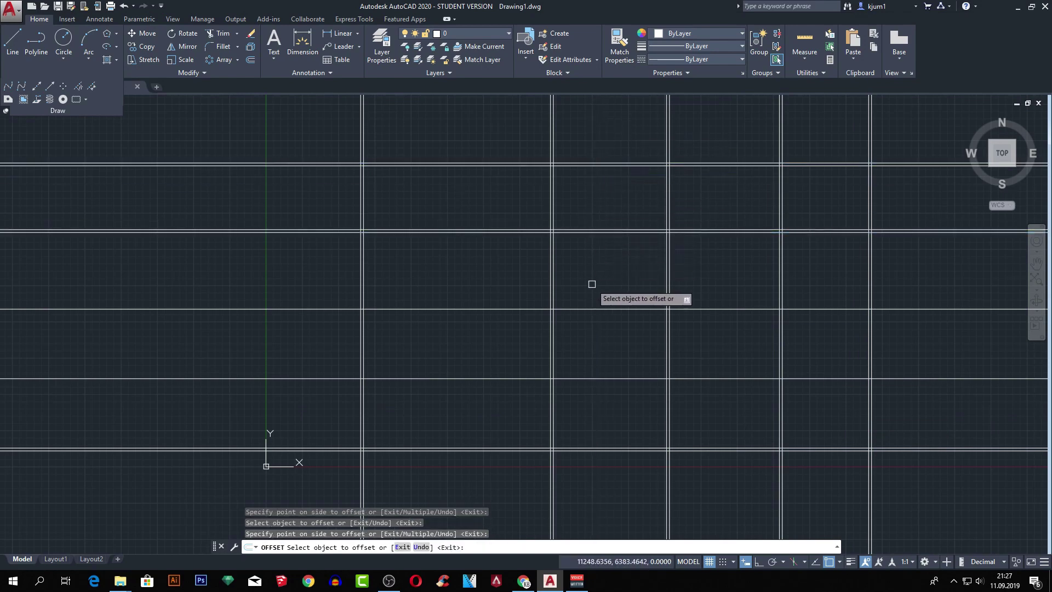
click(587, 307)
click(595, 376)
click(593, 351)
key(Escape)
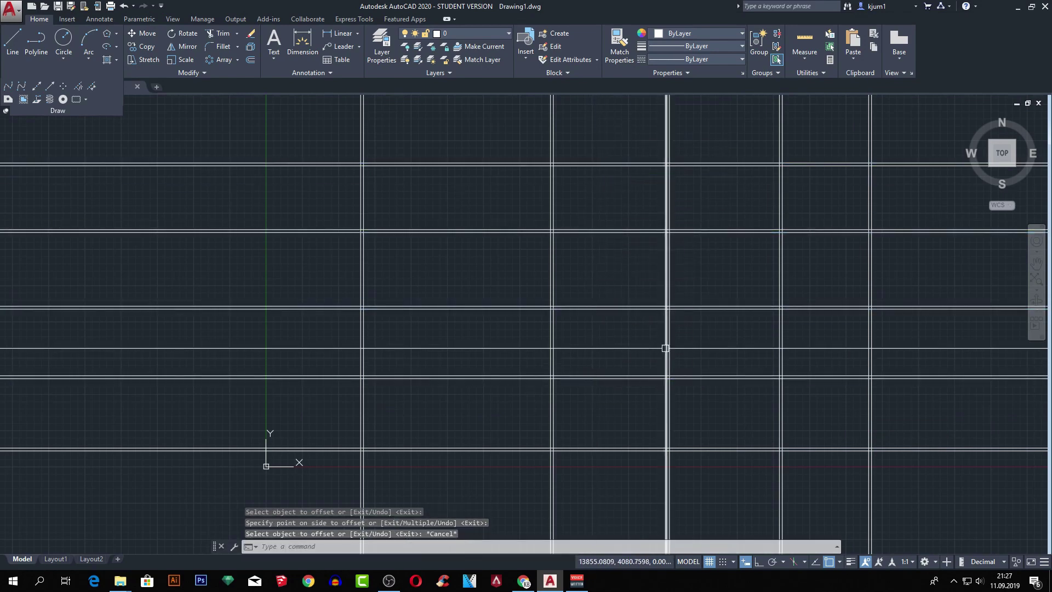
middle_drag(665, 348, 580, 362)
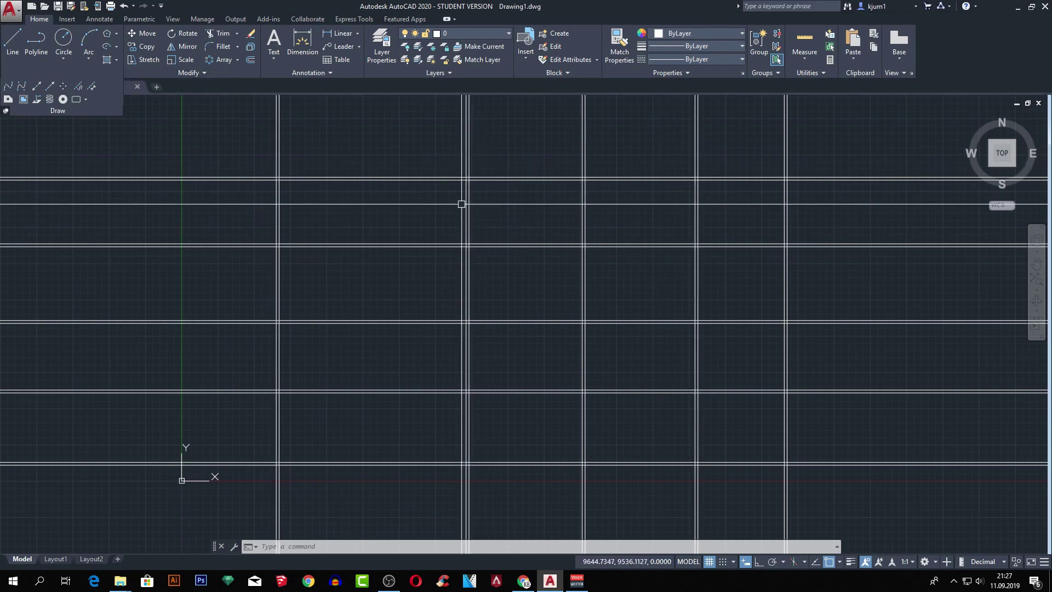
click(119, 60)
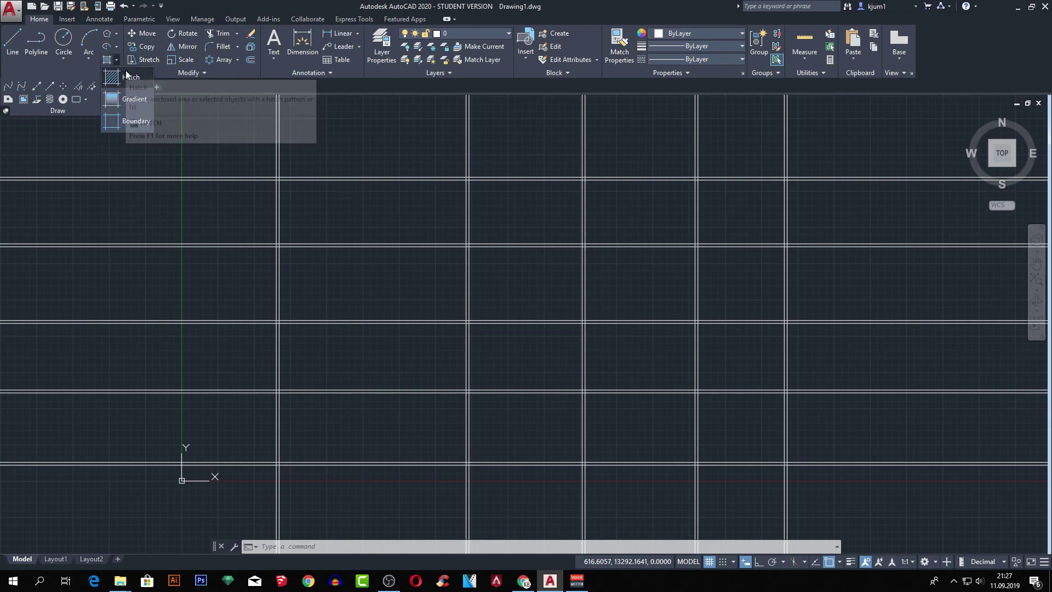
click(127, 76)
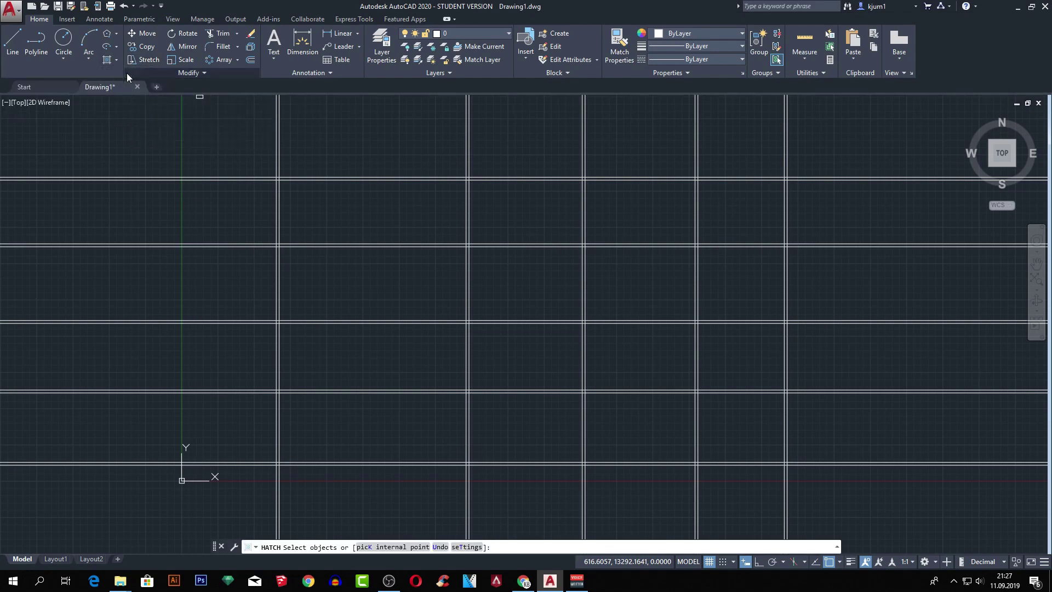
scroll(308, 192, up, 2)
scroll(308, 192, up, 2)
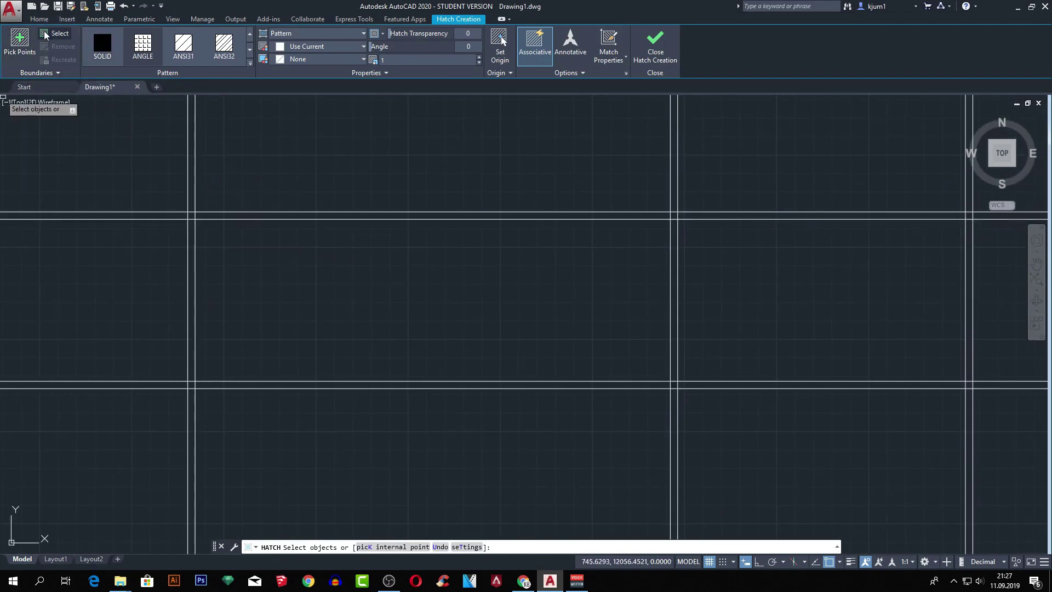
click(50, 75)
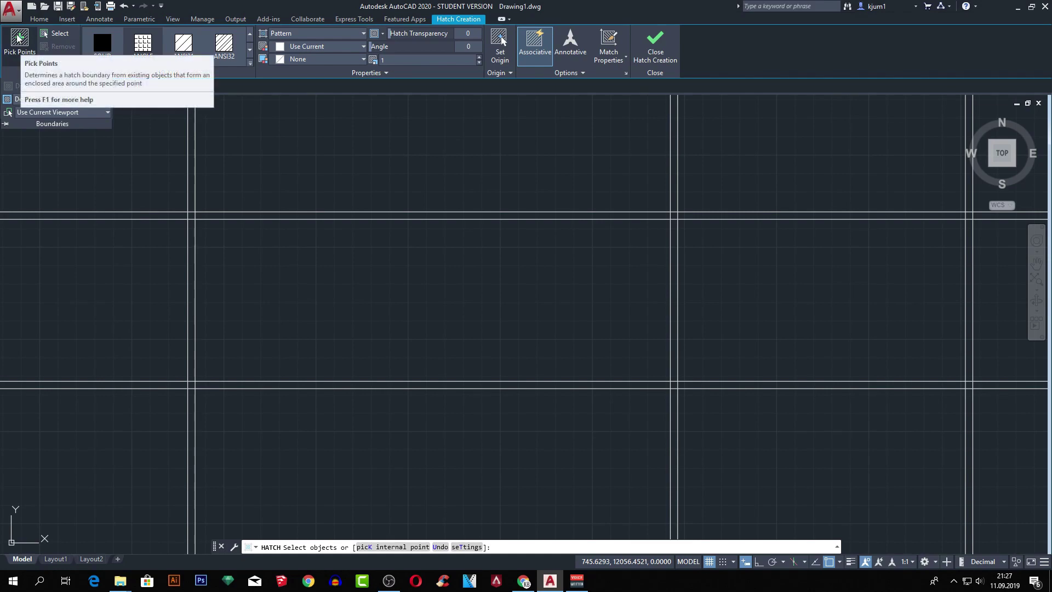
click(30, 59)
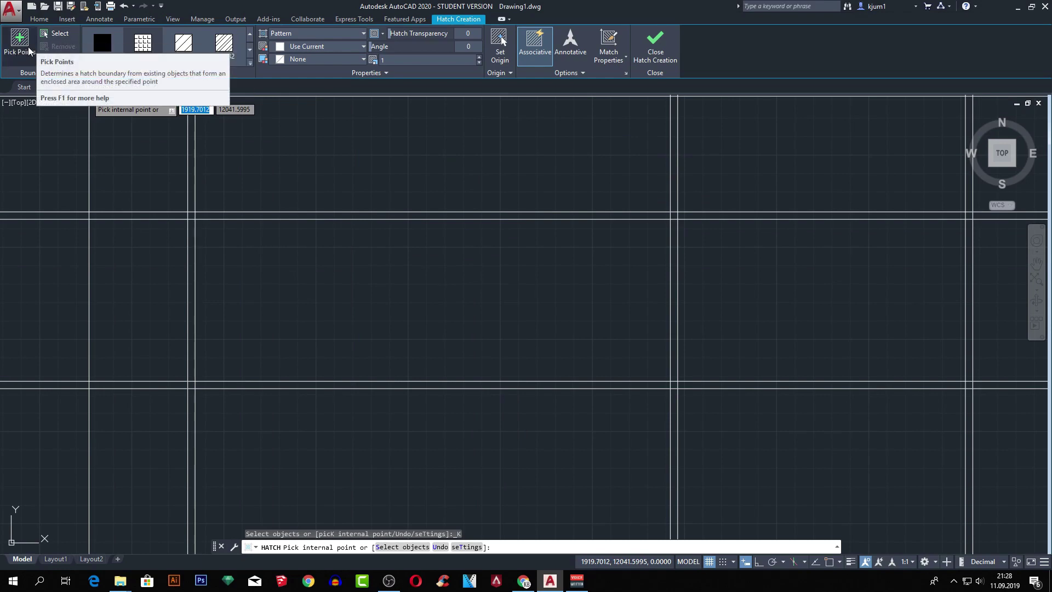
click(58, 36)
click(153, 188)
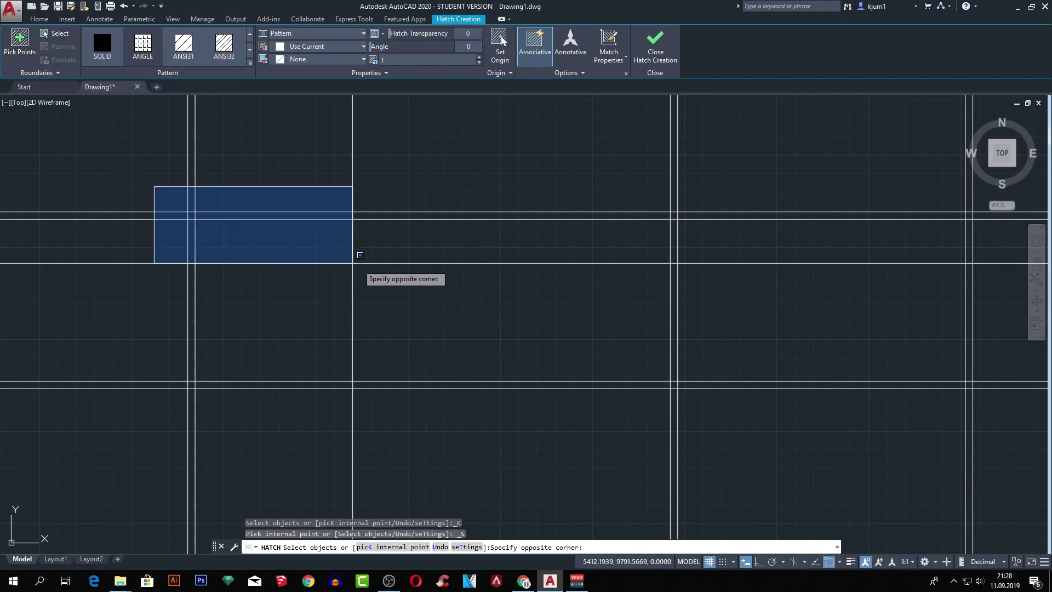
click(736, 264)
click(154, 170)
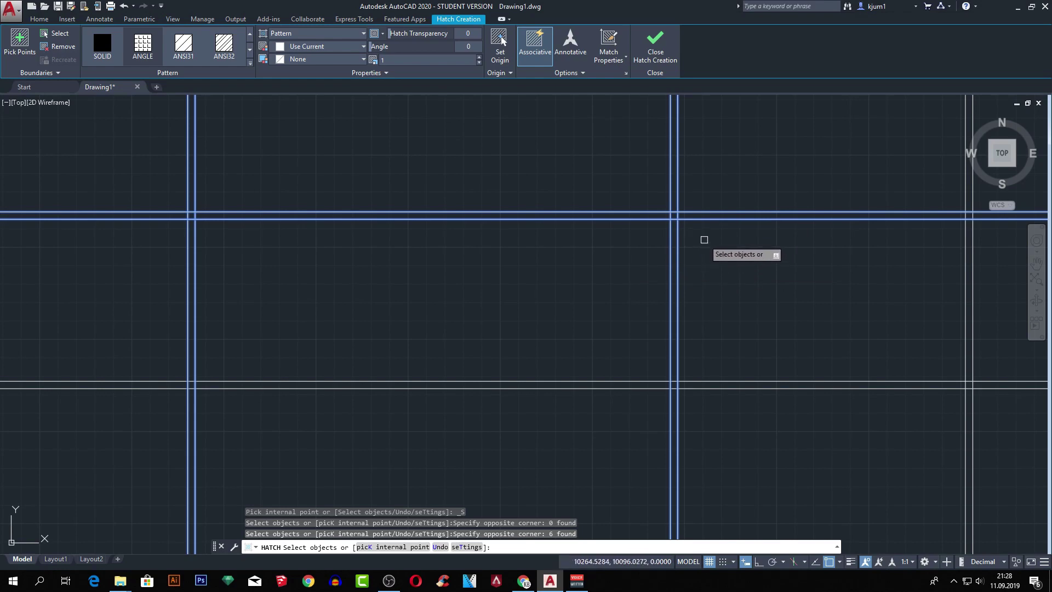
key(Escape)
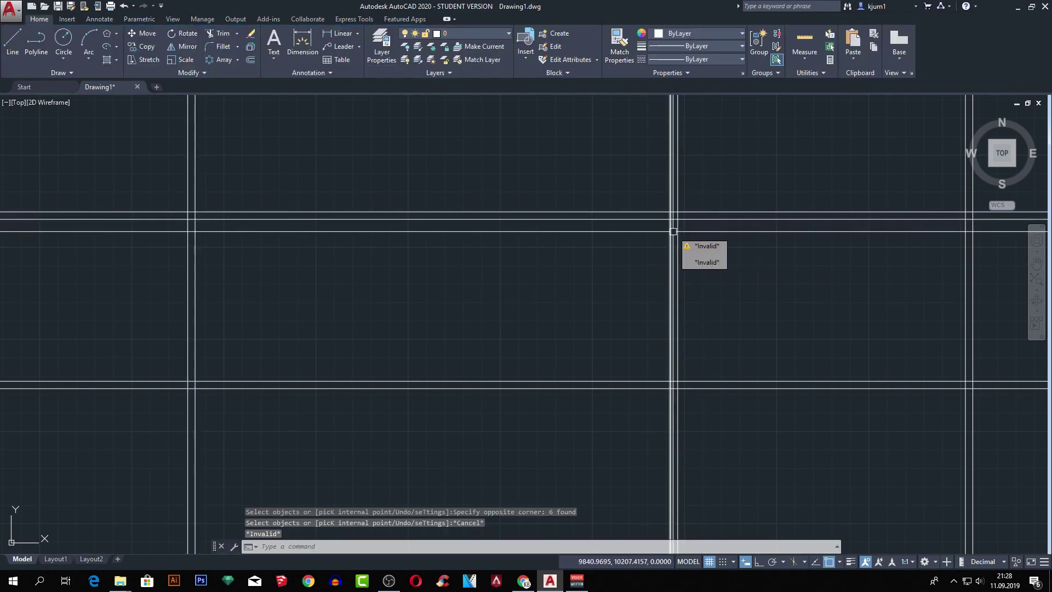
- Start TRIM with the four outer wall lines as cutting edges
scroll(657, 225, down, 2)
scroll(544, 208, down, 2)
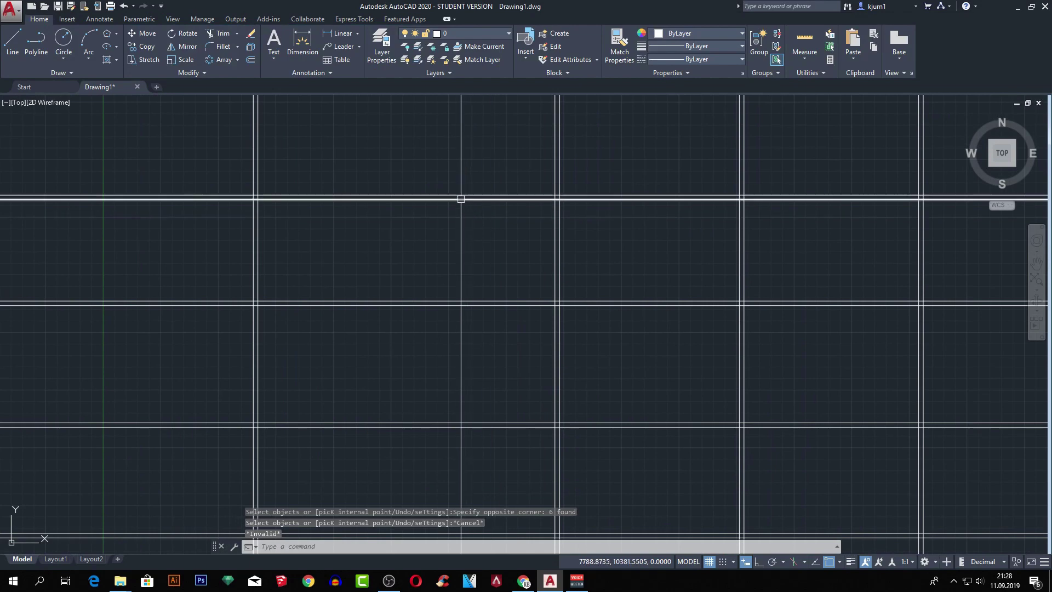
scroll(460, 199, down, 2)
scroll(467, 192, down, 2)
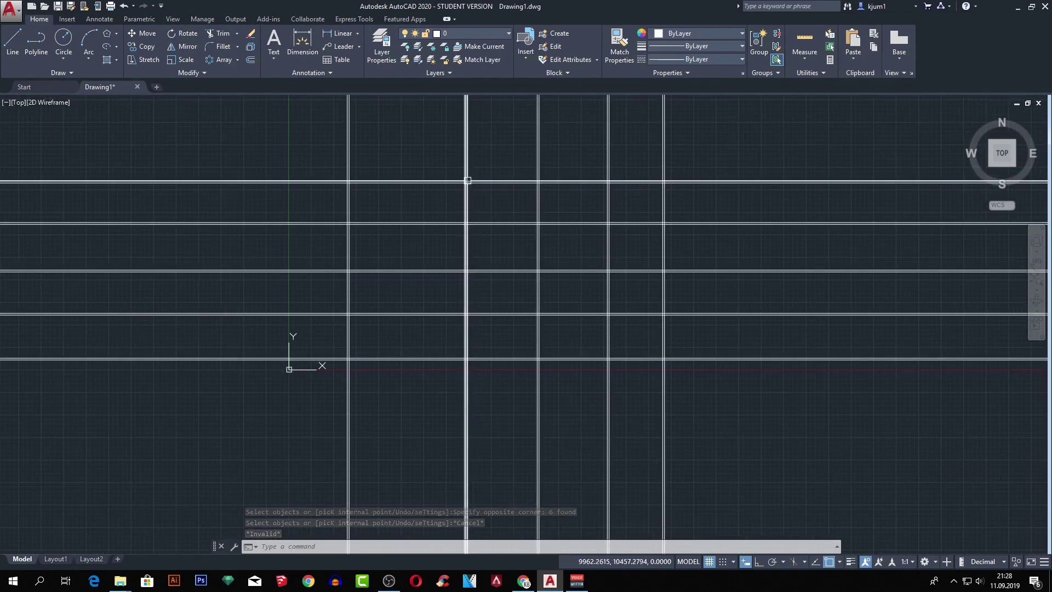
click(316, 136)
key(Escape)
key(Escape)
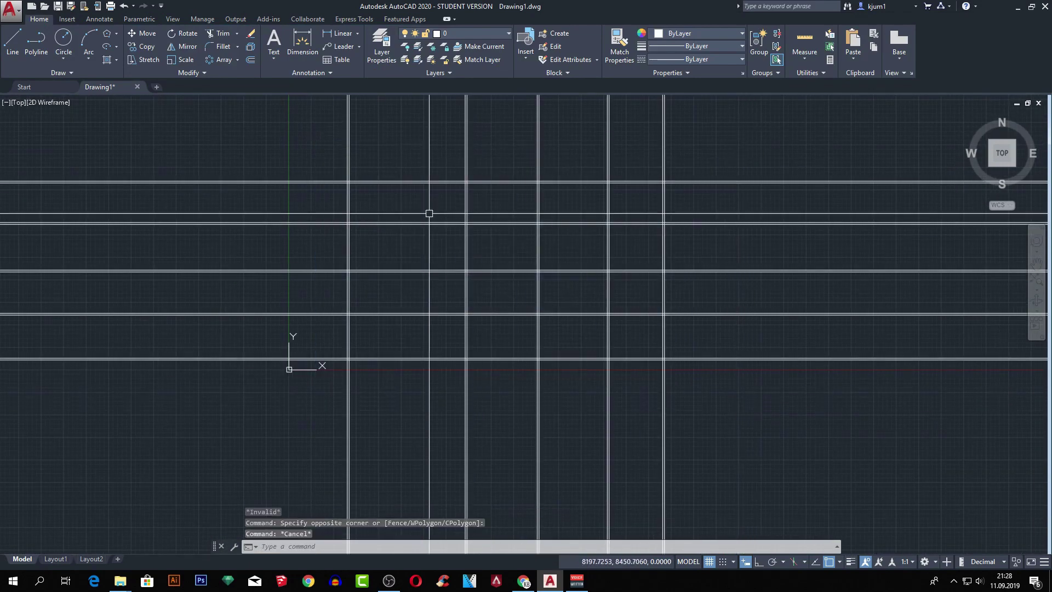
scroll(355, 181, up, 2)
text(tr)
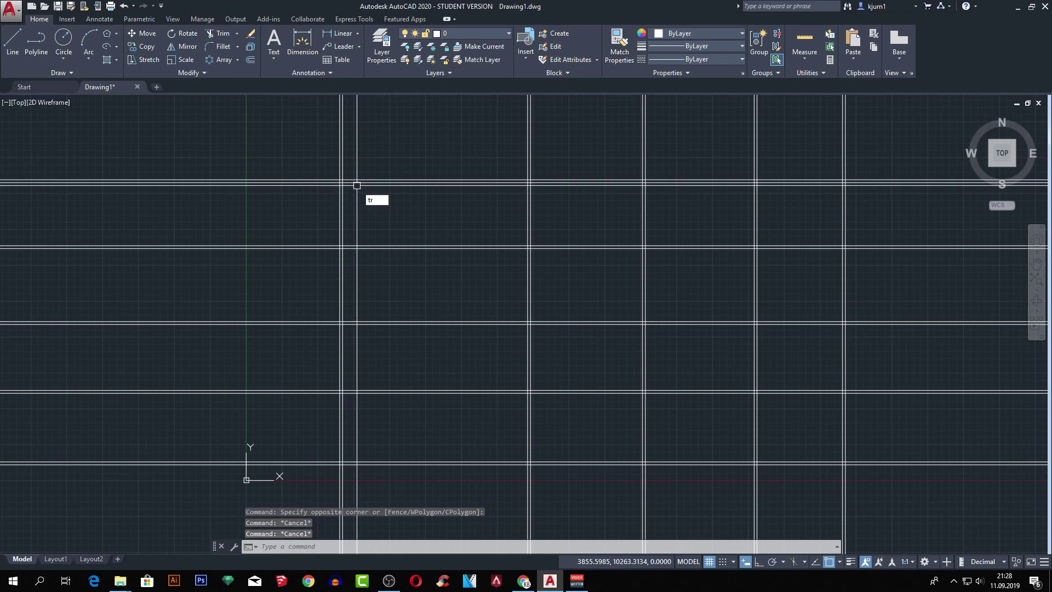
key(Return)
click(338, 207)
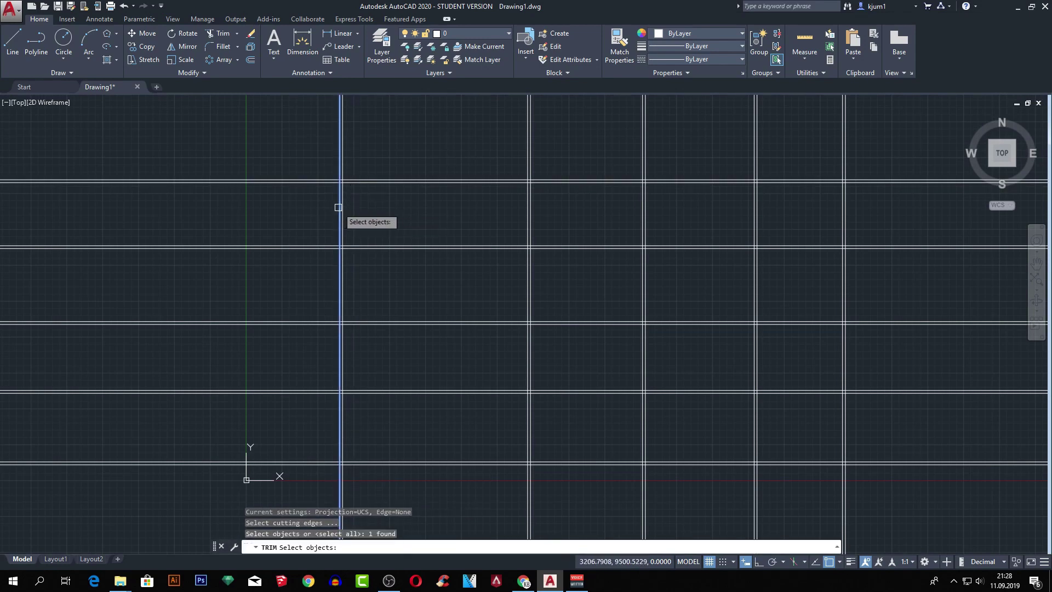
click(422, 175)
click(509, 463)
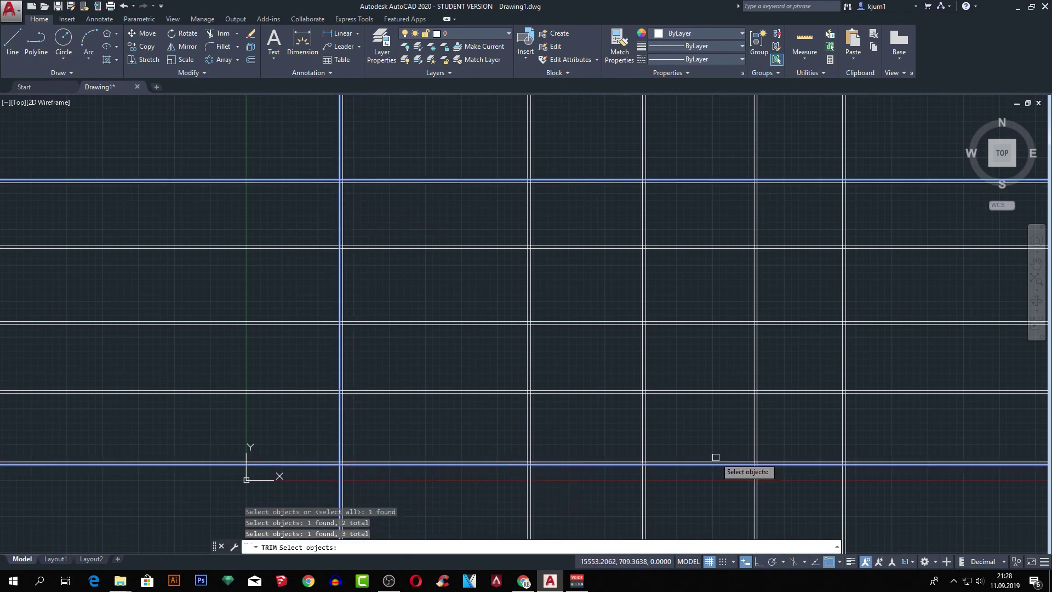
click(848, 405)
scroll(767, 384, down, 2)
key(Return)
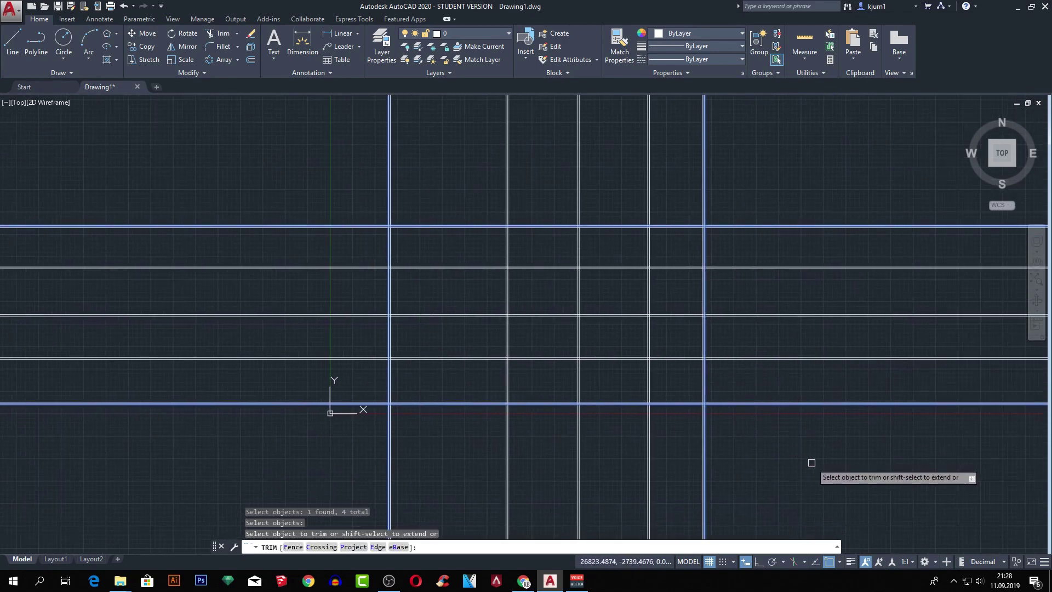
- Trim the overhanging line ends beyond the outer walls on every side
drag(810, 463, 781, 179)
click(809, 187)
click(351, 167)
click(236, 458)
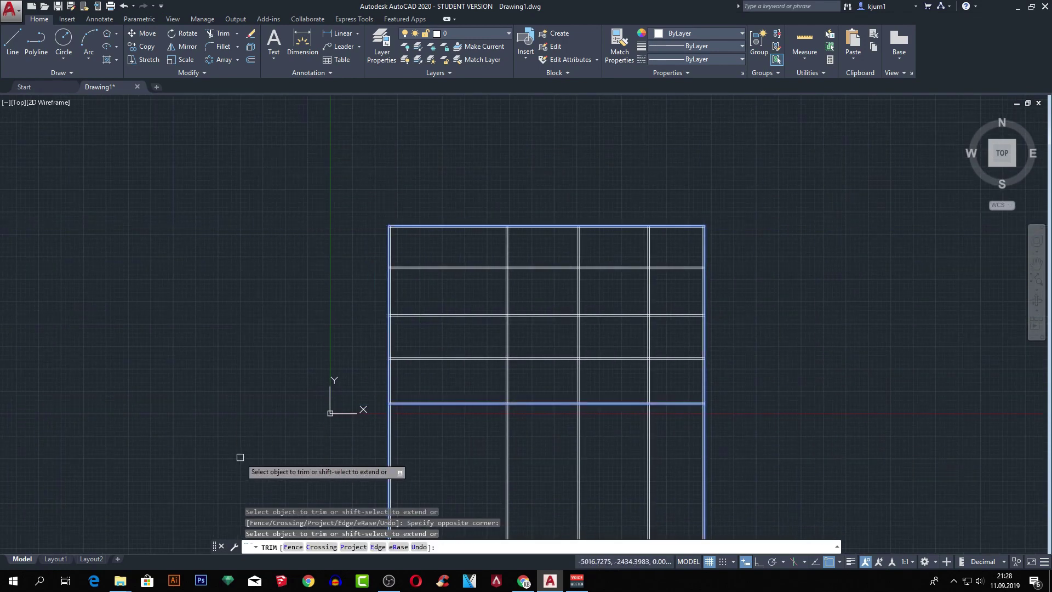
click(822, 450)
click(527, 456)
key(Escape)
key(Escape)
key(Escape)
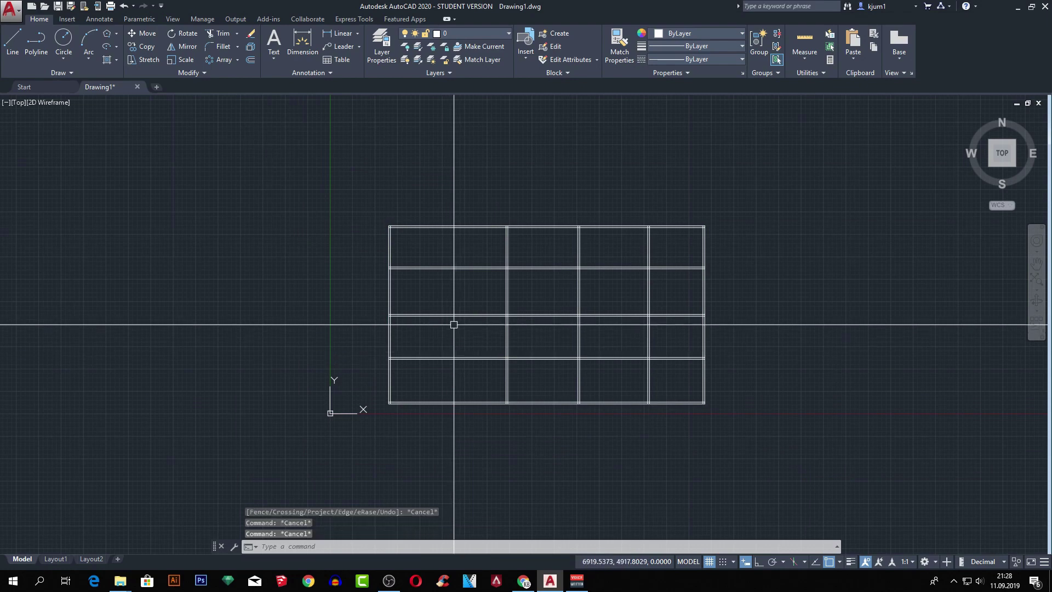
- Recenter the grid, then start a hatch and cancel it
scroll(447, 294, up, 2)
middle_drag(426, 267, 376, 263)
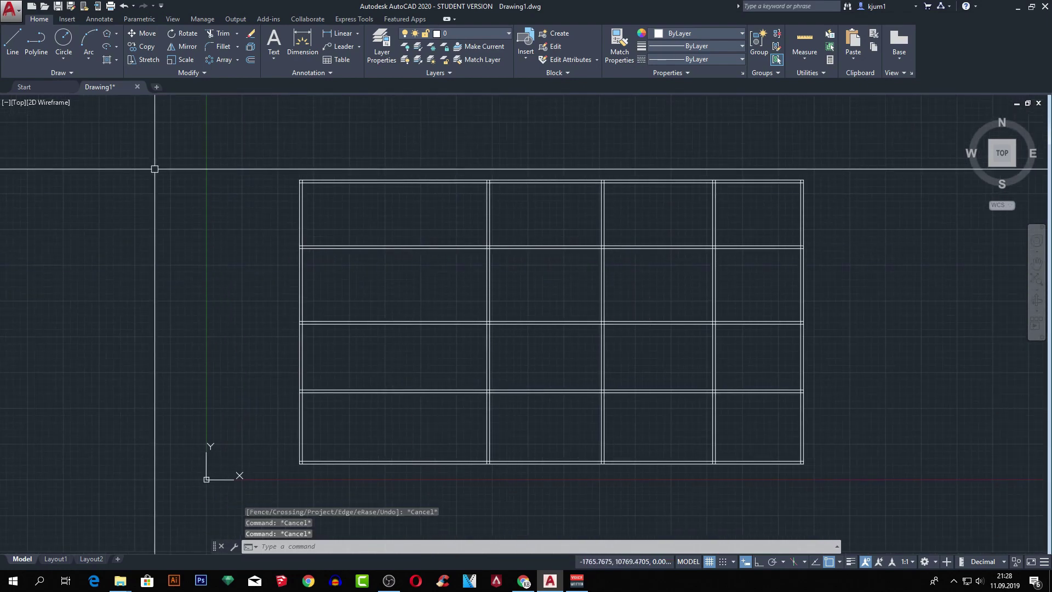
click(117, 56)
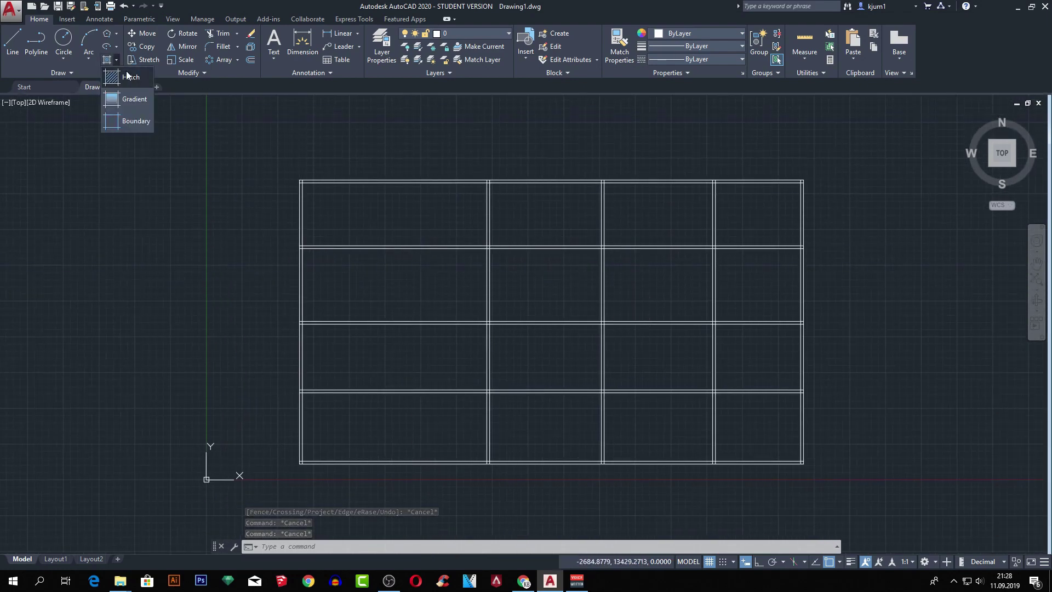
click(127, 77)
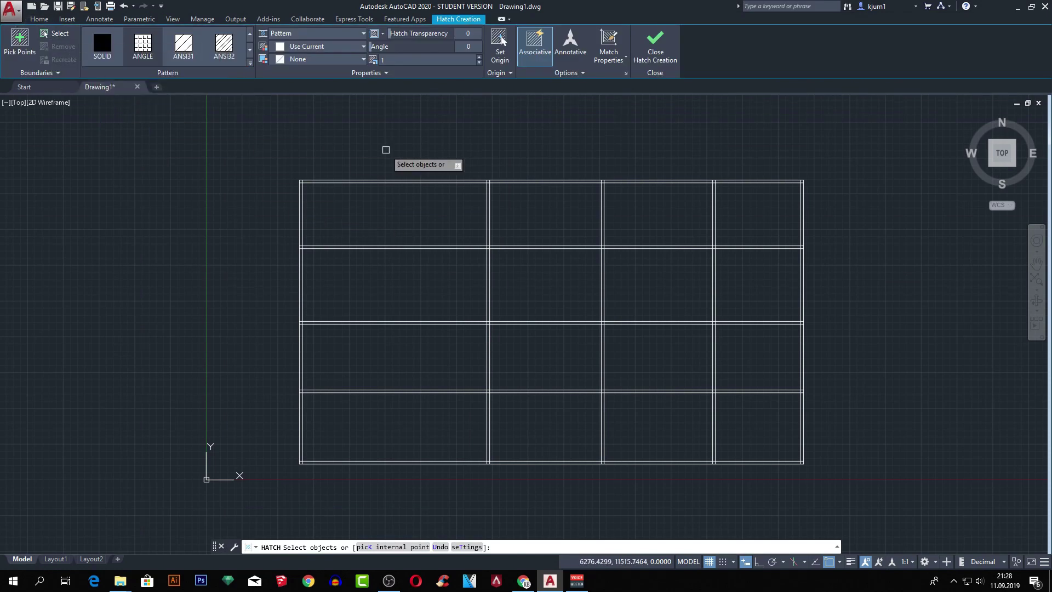
middle_drag(385, 148, 357, 145)
key(Escape)
- Draw a thin rectangle across the left section of the top wall
text(c)
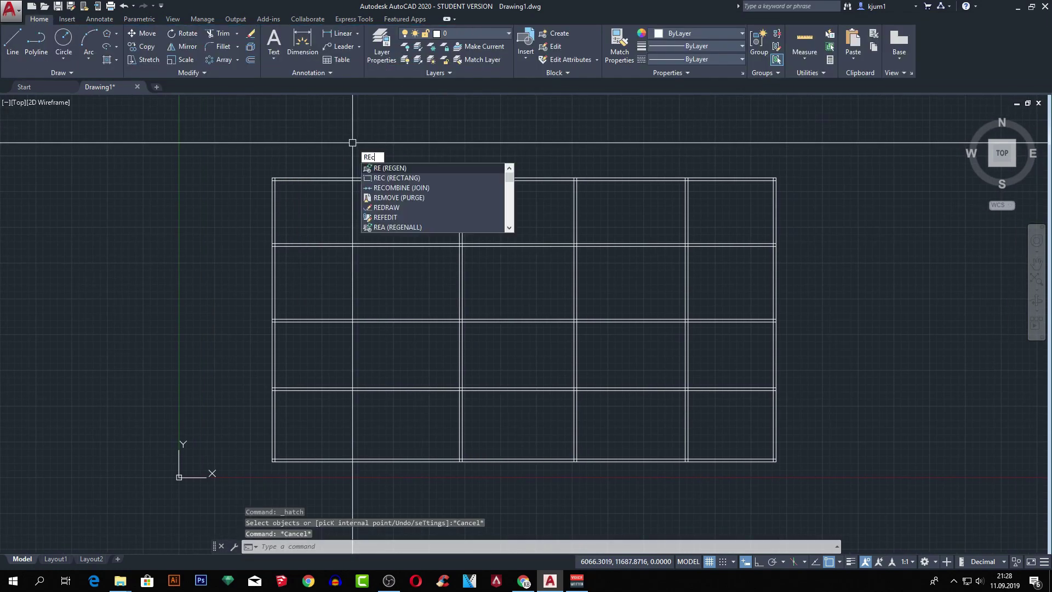
key(Return)
scroll(463, 182, up, 5)
scroll(526, 223, down, 2)
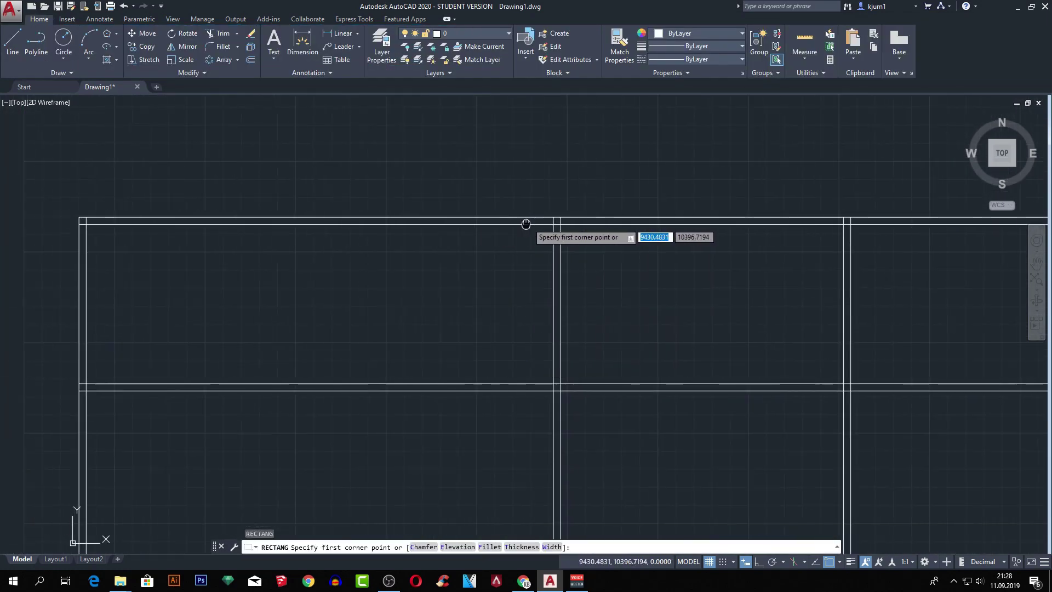
click(100, 214)
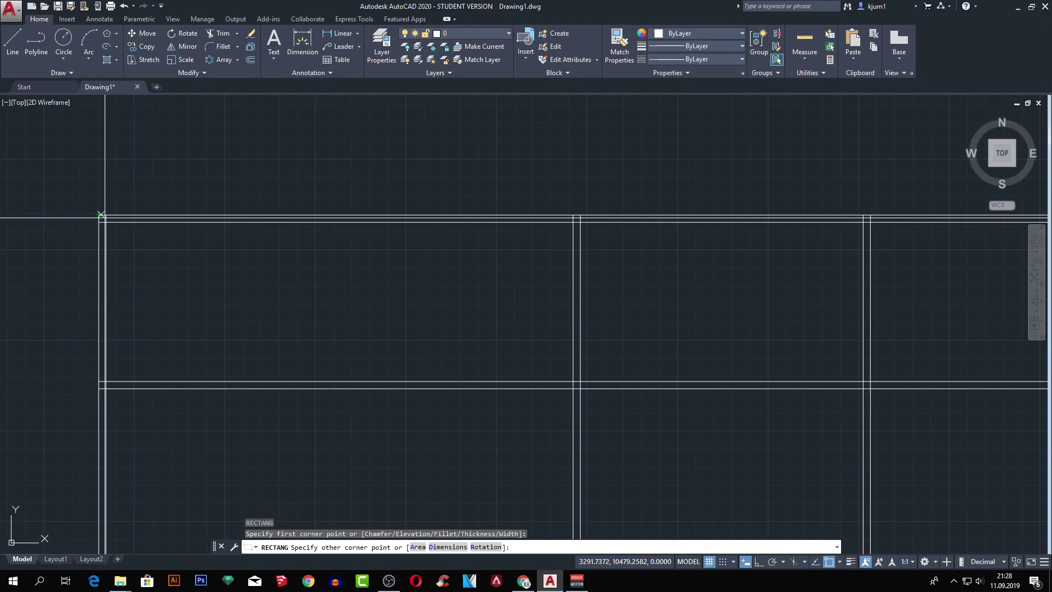
click(572, 218)
key(Escape)
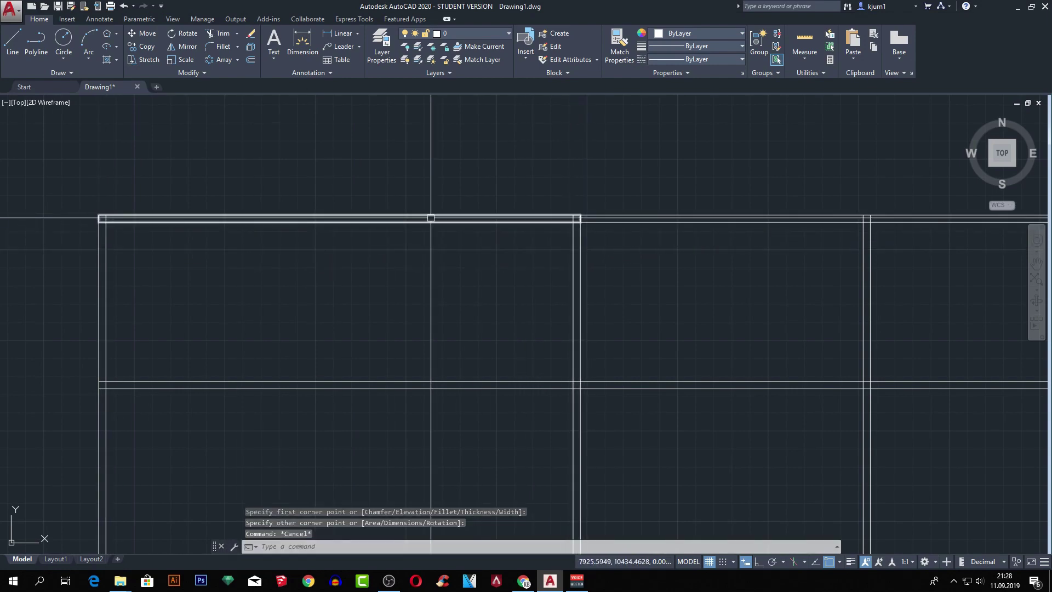
- Start a hatch using the top-wall rectangle as its boundary object
click(117, 61)
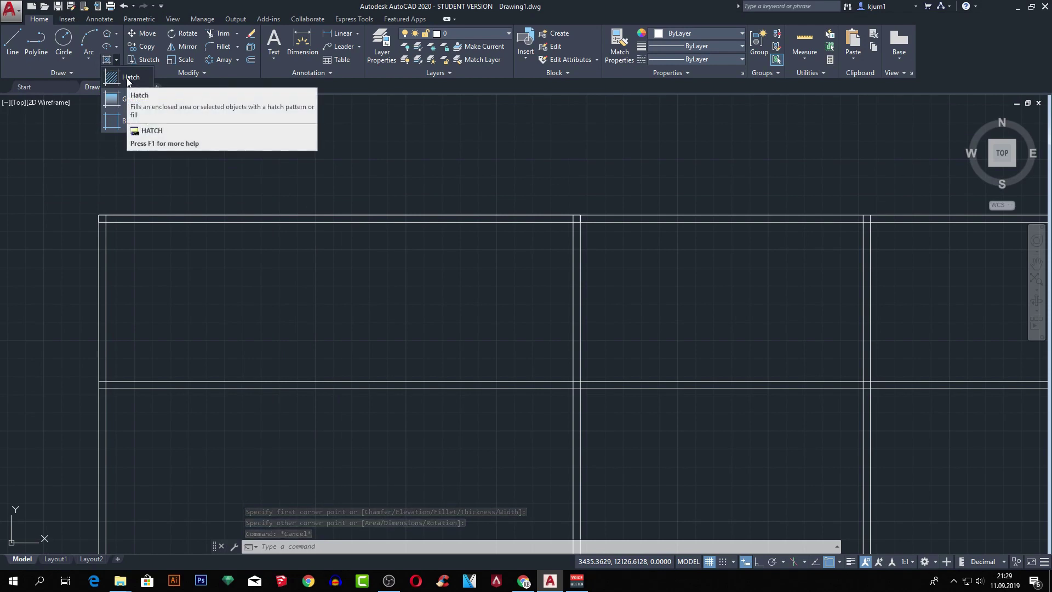
click(127, 77)
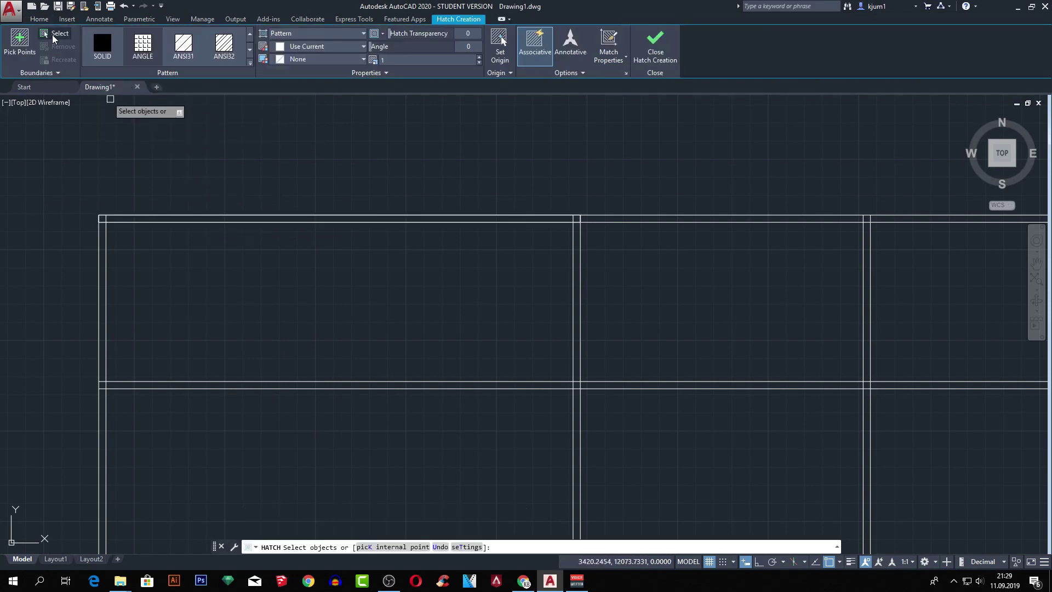
click(56, 34)
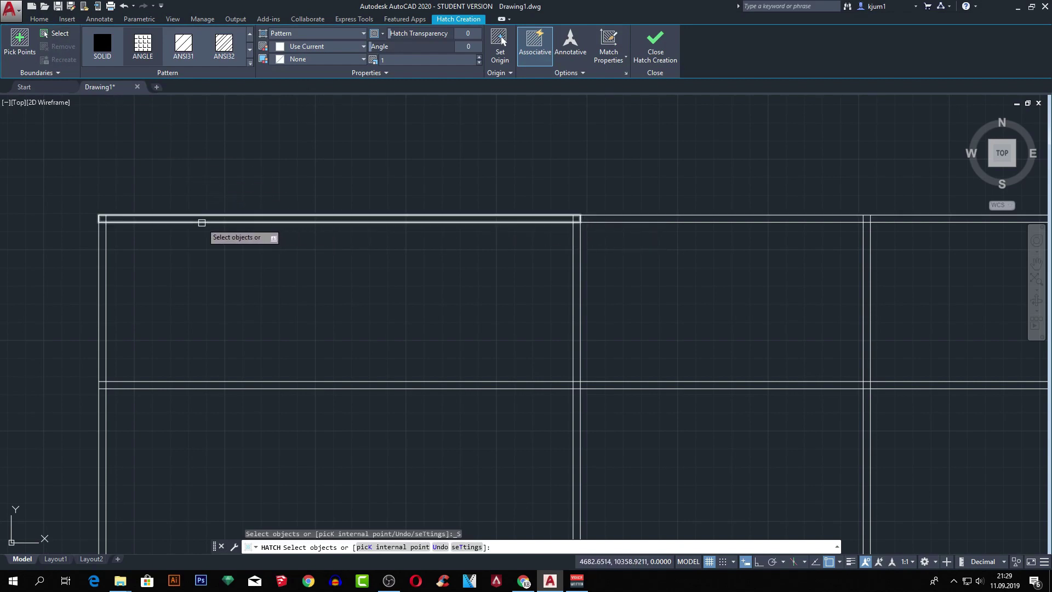
click(197, 225)
- Fill the rectangle with ANSI32, then switch the pattern to ANSI36
click(224, 47)
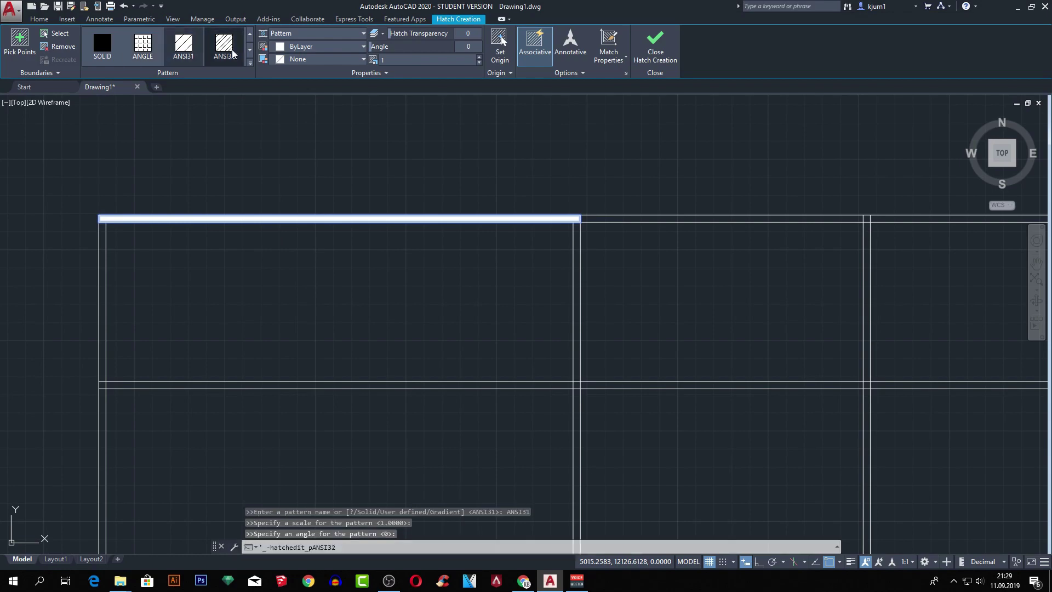
scroll(258, 223, up, 2)
scroll(258, 223, up, 2)
scroll(393, 197, down, 2)
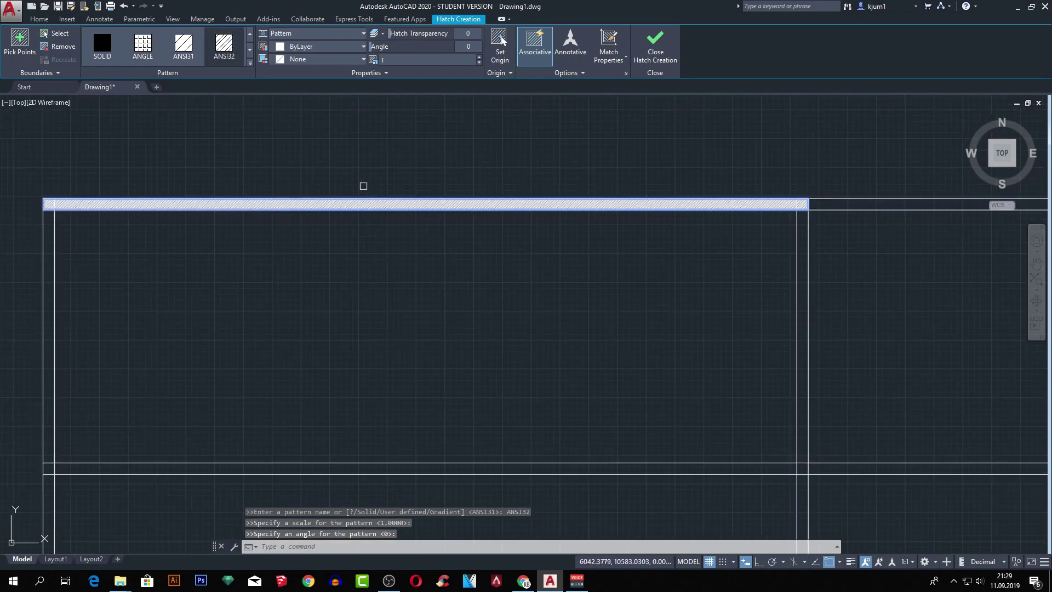
scroll(364, 183, down, 2)
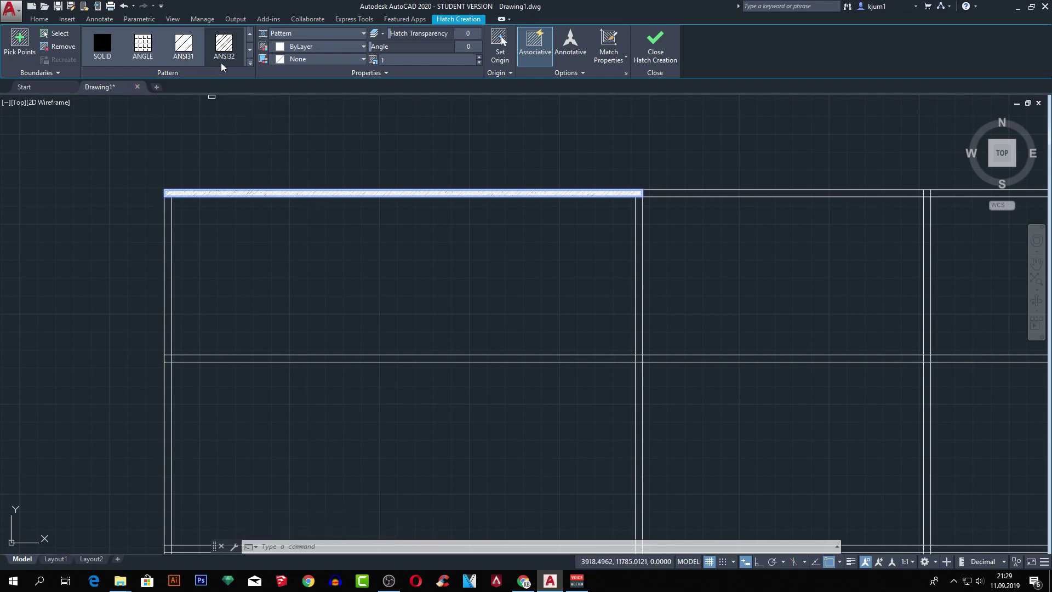
click(249, 50)
click(223, 51)
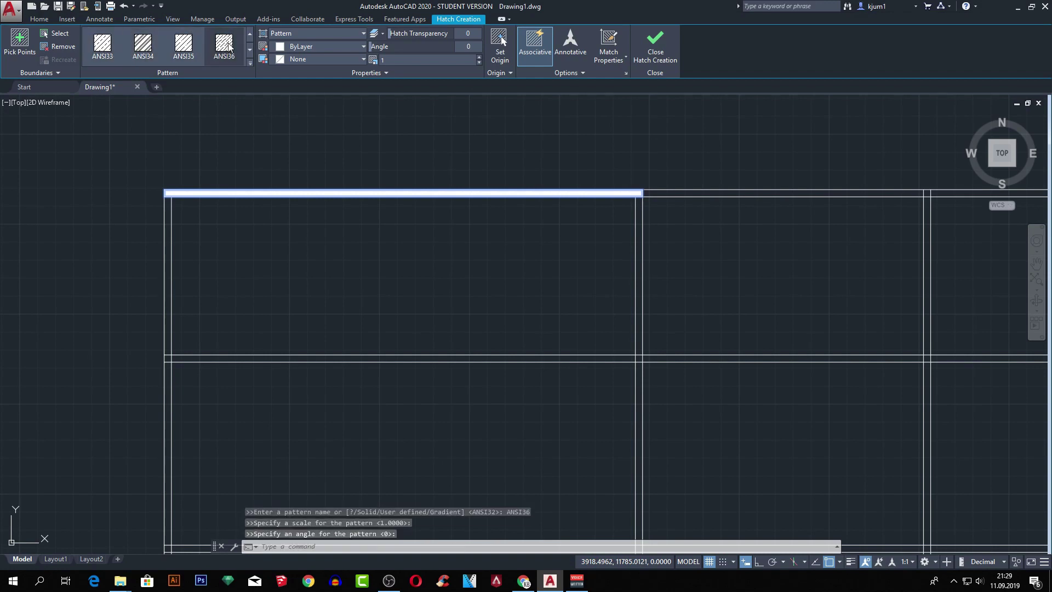
- Set the wall hatch scale to 5 and the angle to 0
middle_drag(396, 182, 351, 181)
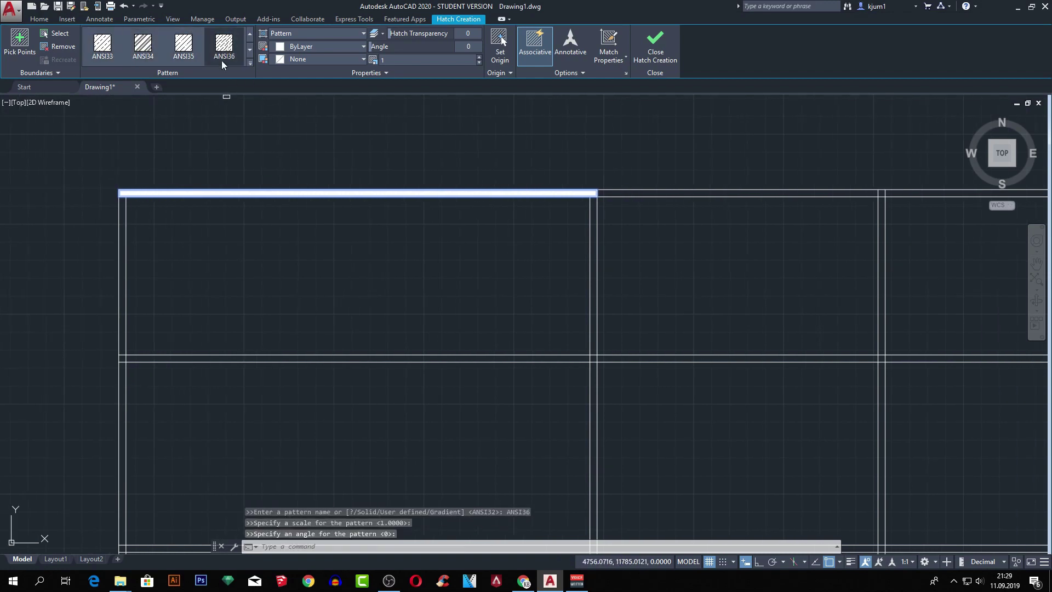
scroll(317, 165, up, 2)
scroll(348, 218, up, 2)
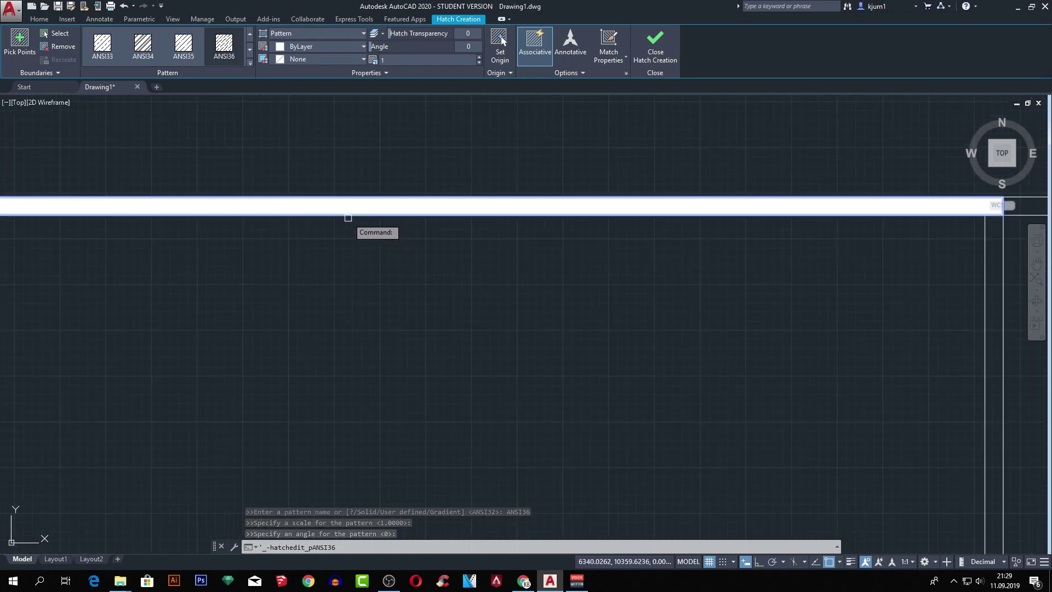
click(396, 60)
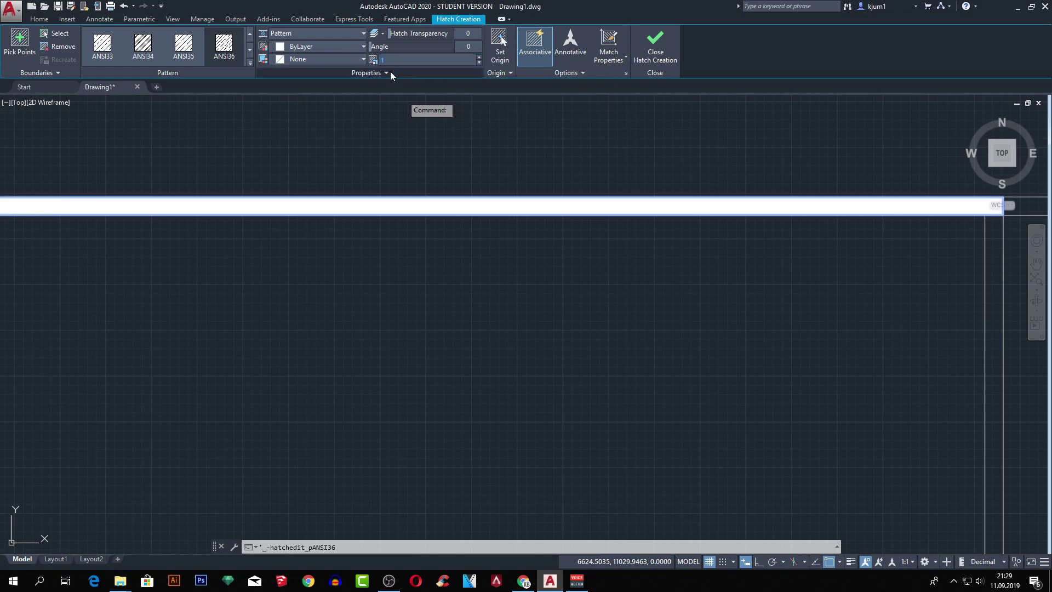
text(20)
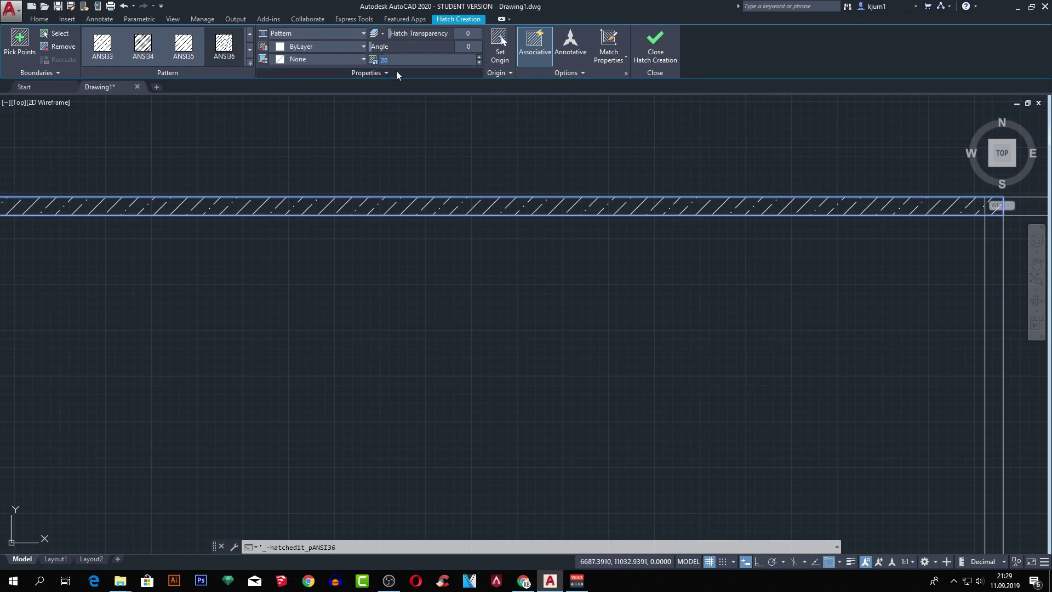
text(5)
key(Return)
scroll(590, 229, down, 2)
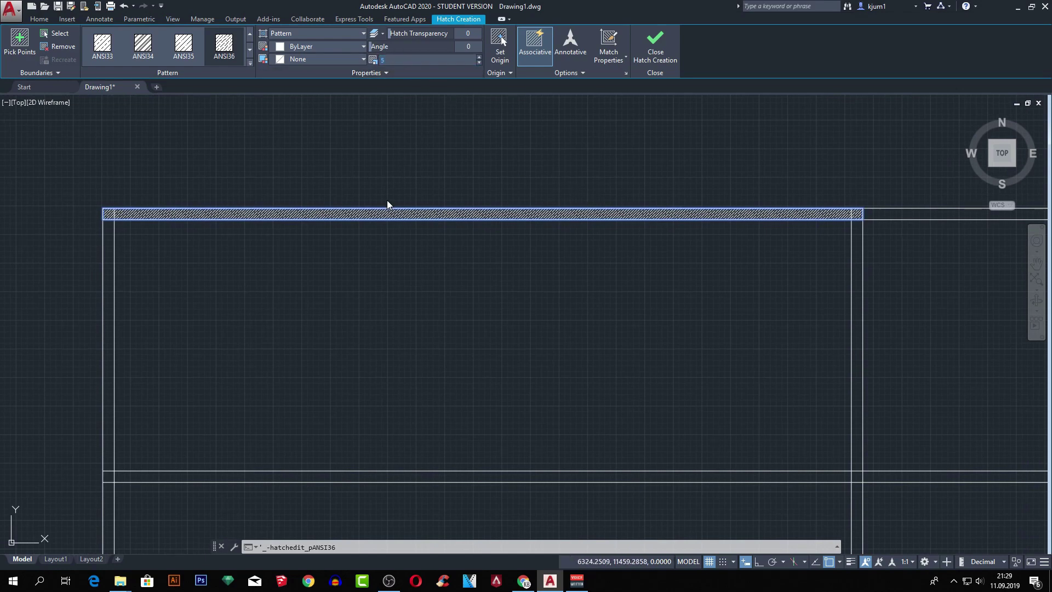
scroll(375, 204, up, 3)
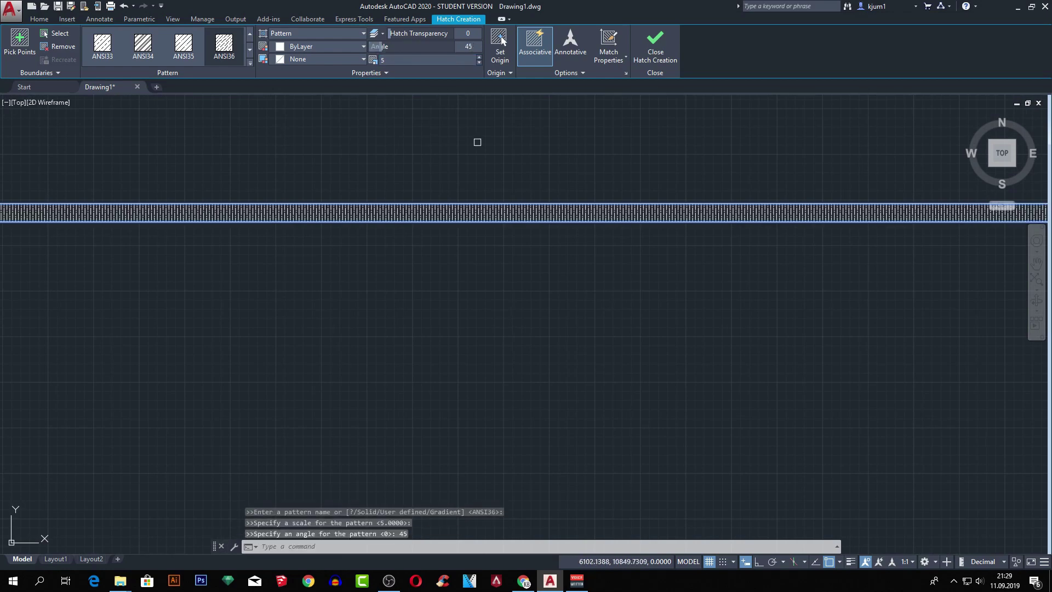
scroll(483, 214, up, 5)
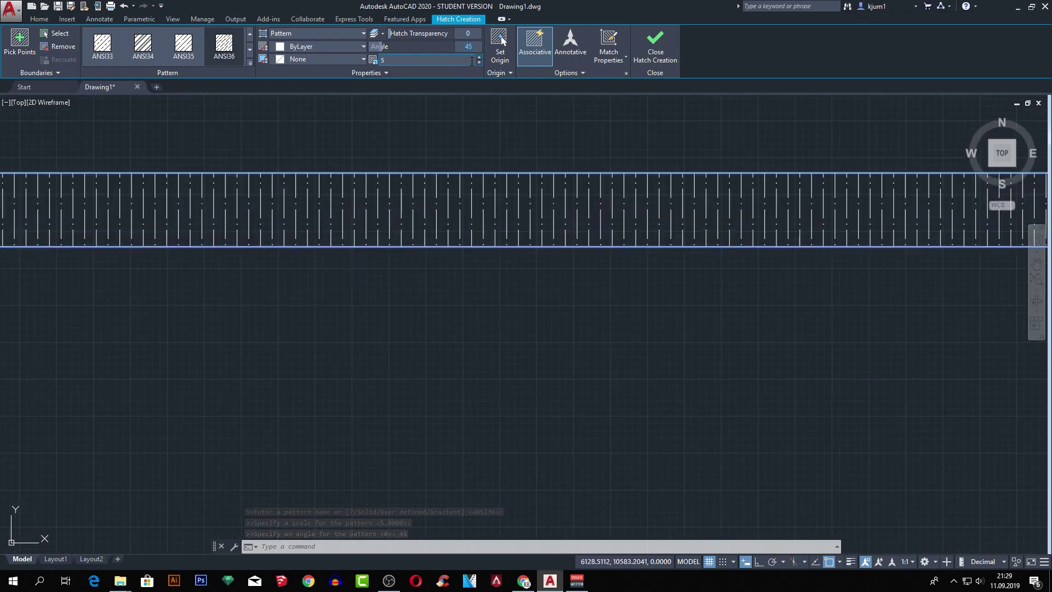
text(0)
key(Return)
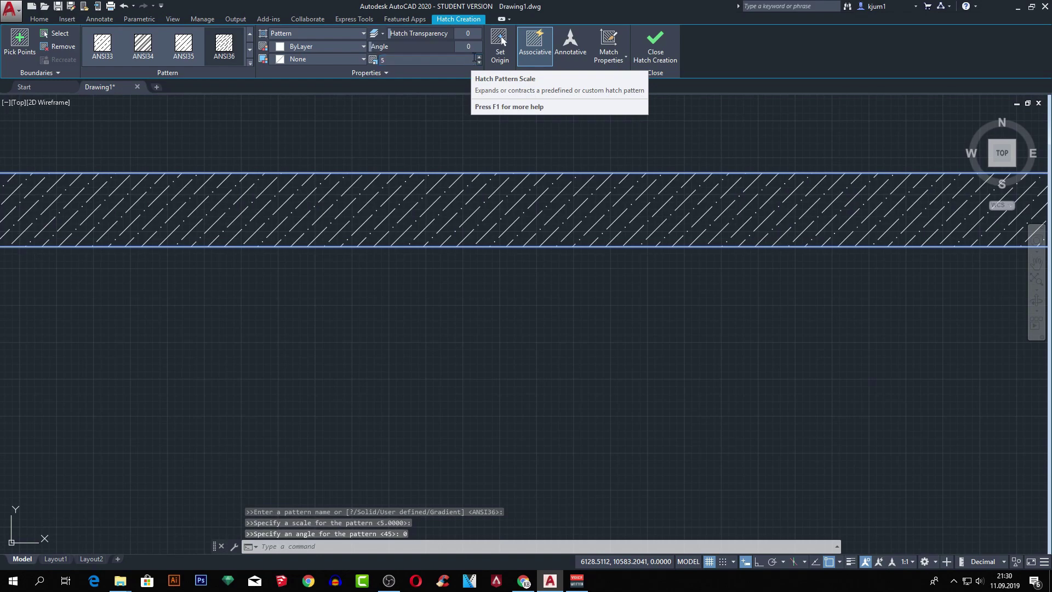
middle_drag(445, 177, 459, 196)
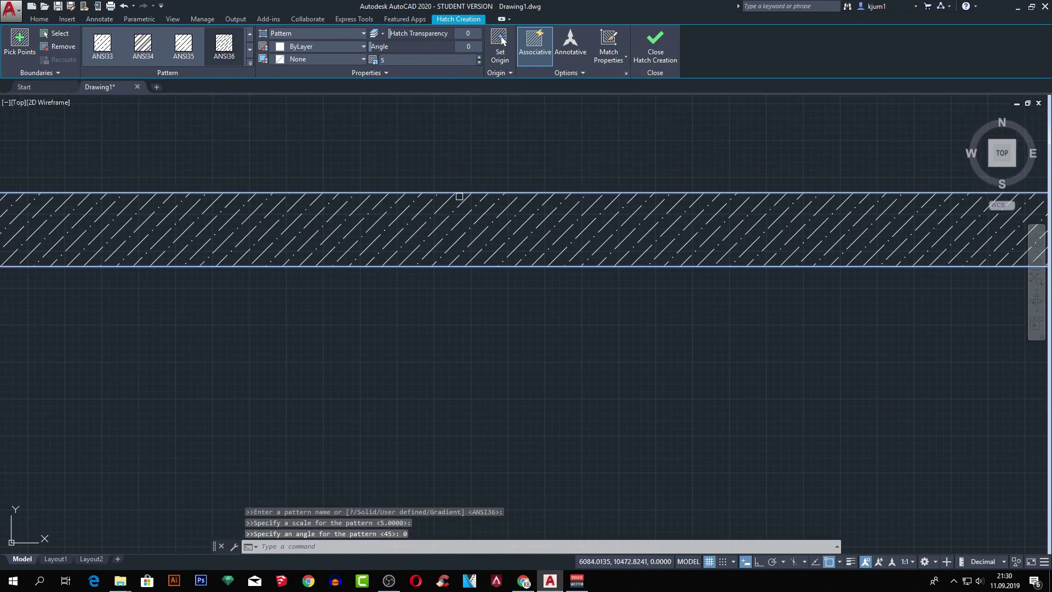
scroll(482, 186, down, 2)
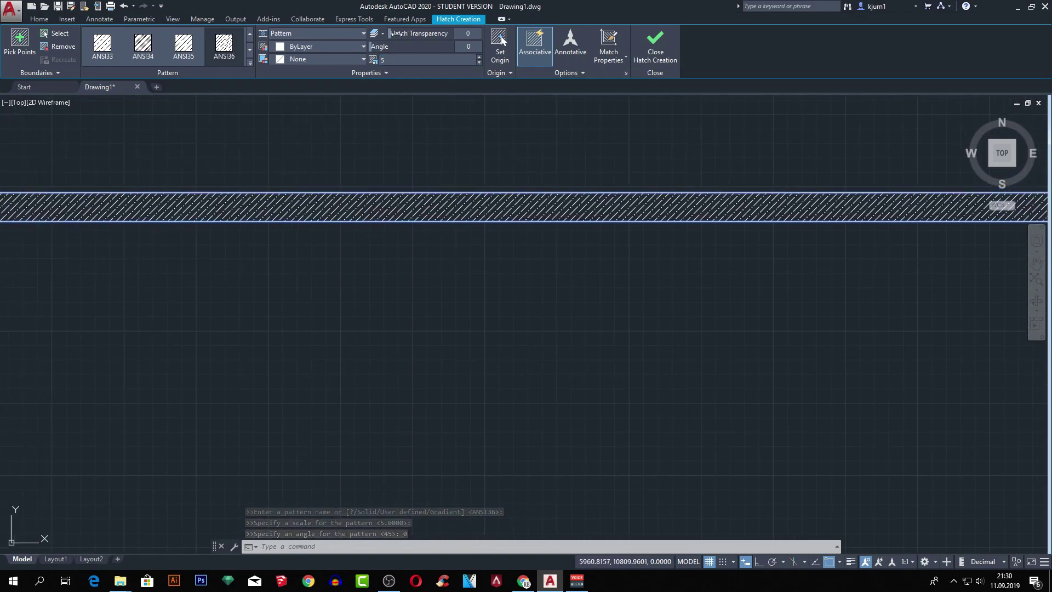
mouse_move(396, 34)
mouse_down()
mouse_move(477, 39)
mouse_move(436, 40)
mouse_up()
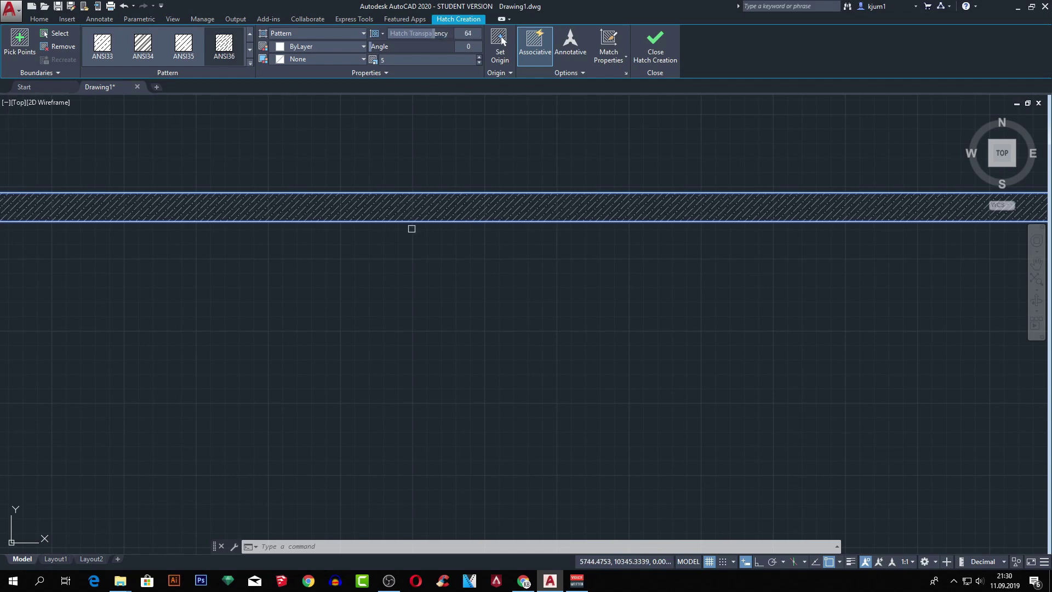
drag(435, 35, 376, 41)
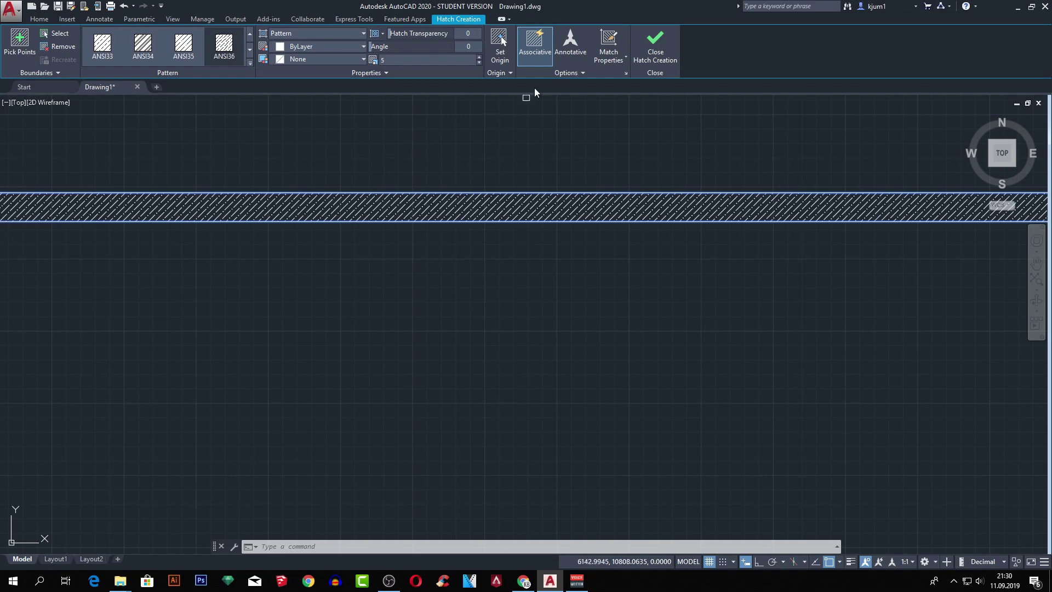
middle_drag(577, 126, 605, 145)
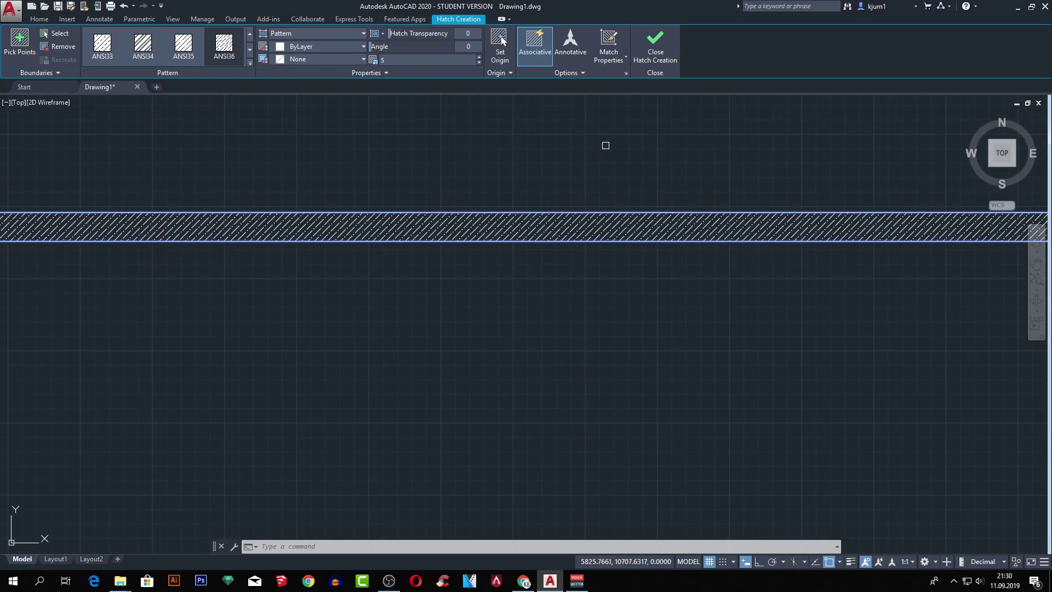
click(351, 32)
click(350, 31)
click(347, 30)
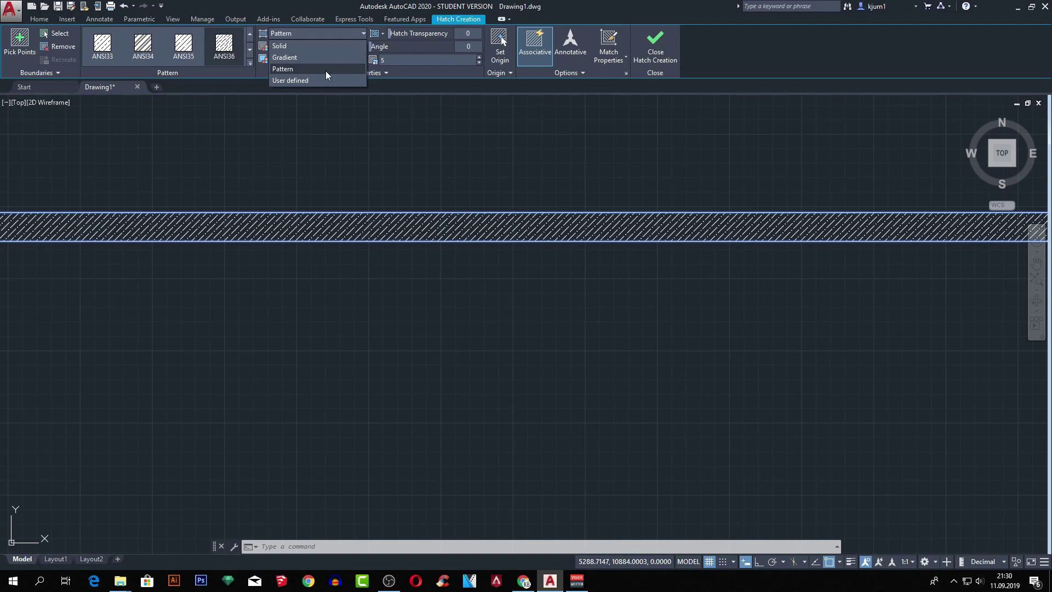
click(308, 33)
middle_drag(396, 145, 567, 149)
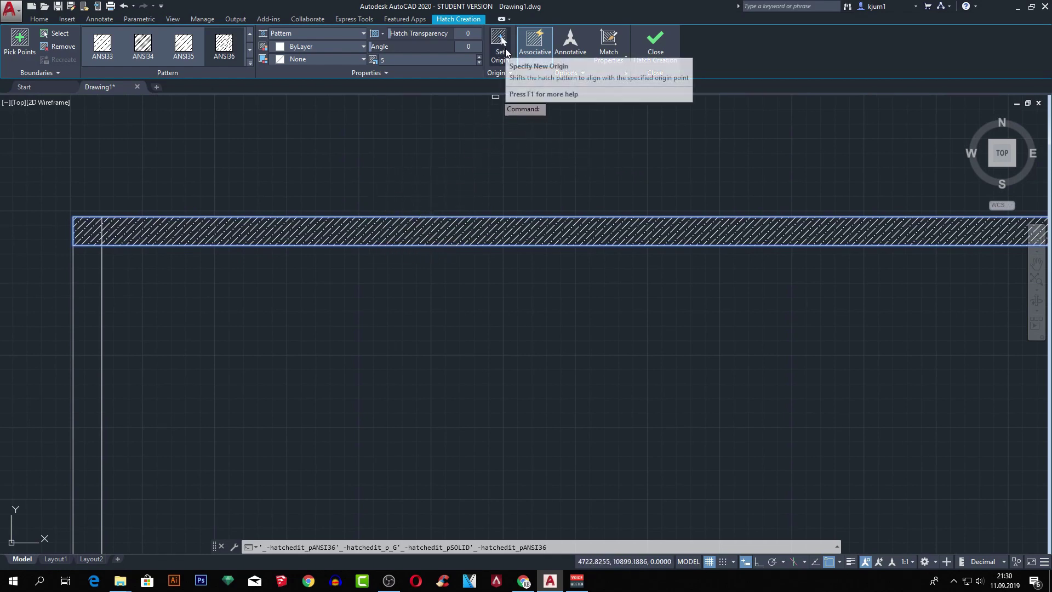
- Try AR-B816C, then settle on the AR-B816 brick pattern at scale 0.1
click(250, 53)
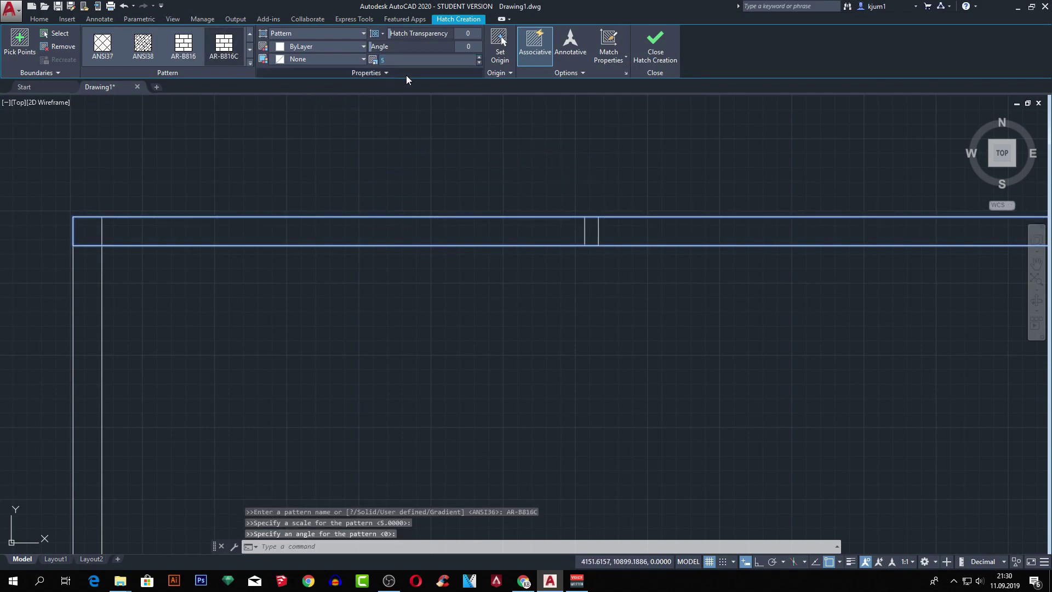
text(1)
key(Return)
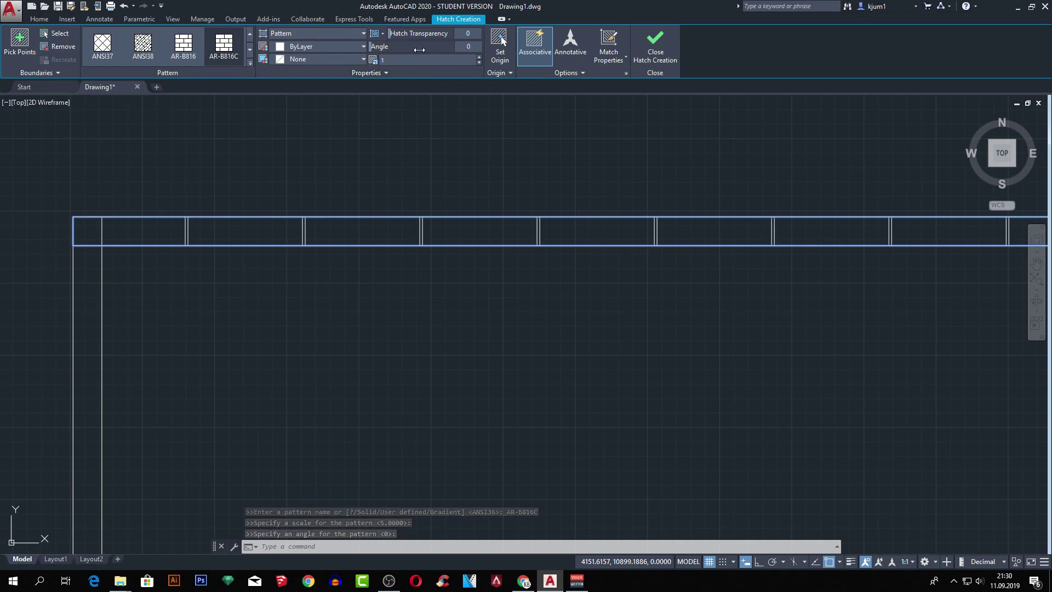
click(183, 44)
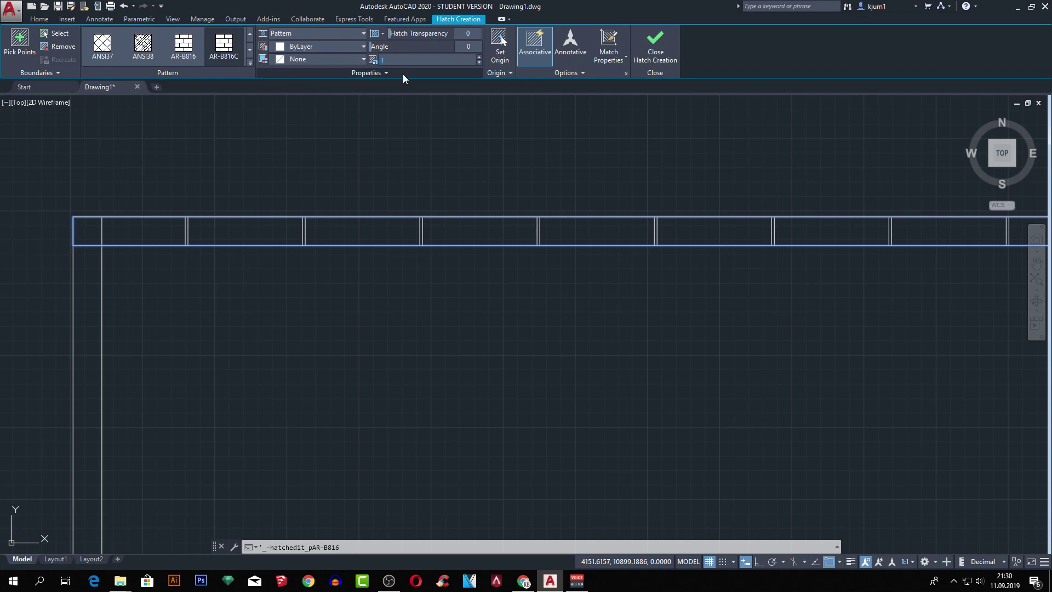
text(0.1)
key(Return)
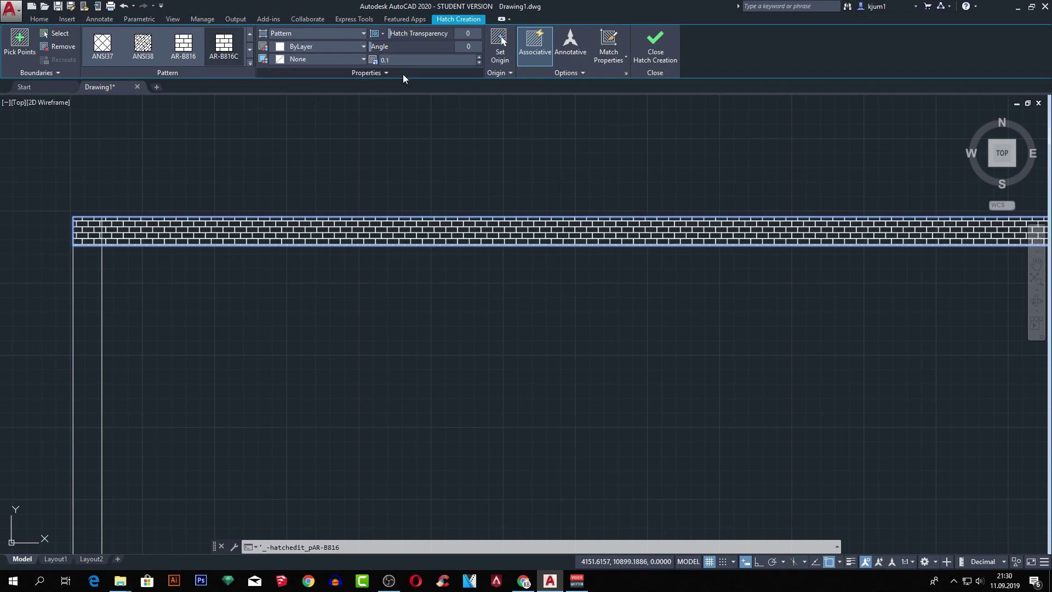
middle_drag(203, 235, 312, 215)
scroll(178, 225, up, 4)
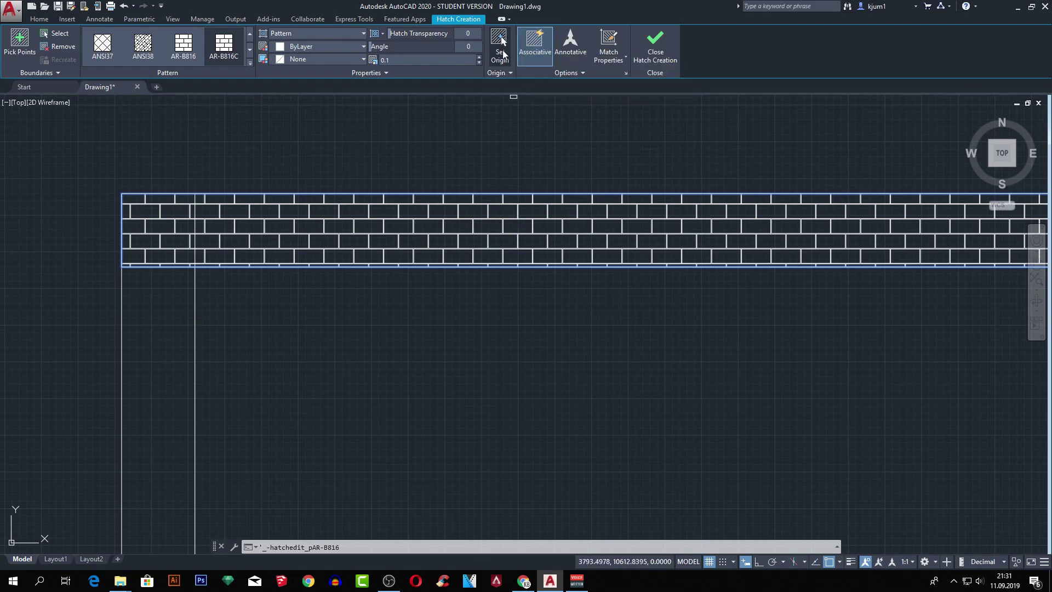
- Anchor the brick hatch origin at the wall's lower-left corner and finish hatching
click(501, 40)
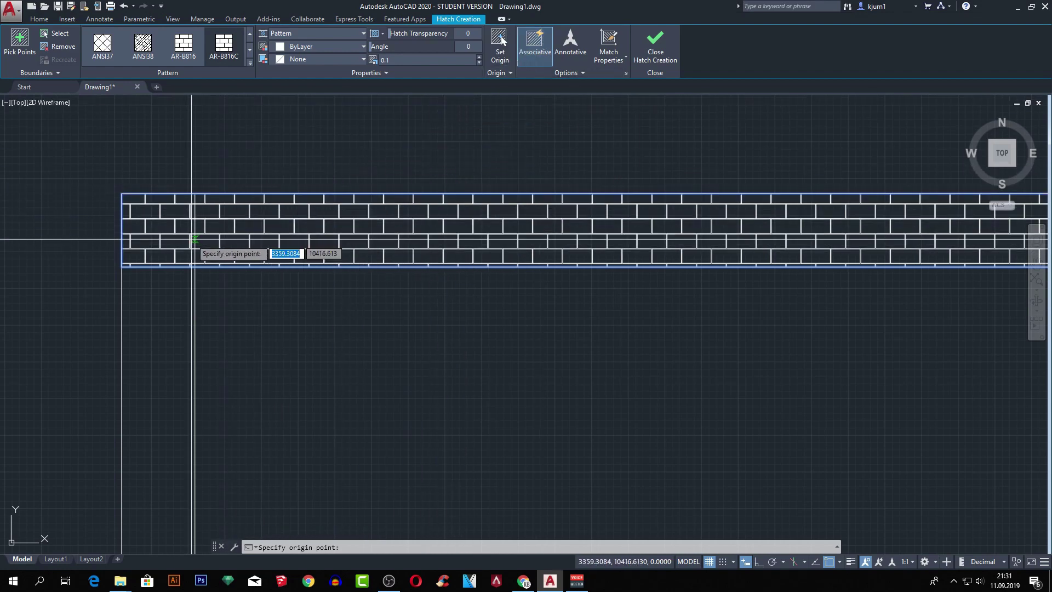
click(122, 266)
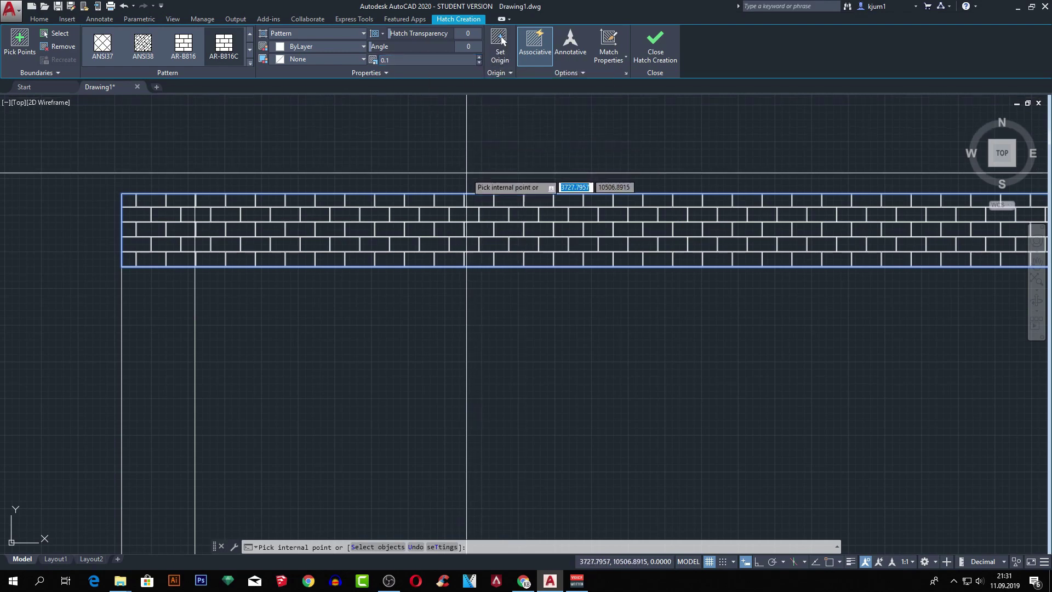
click(508, 73)
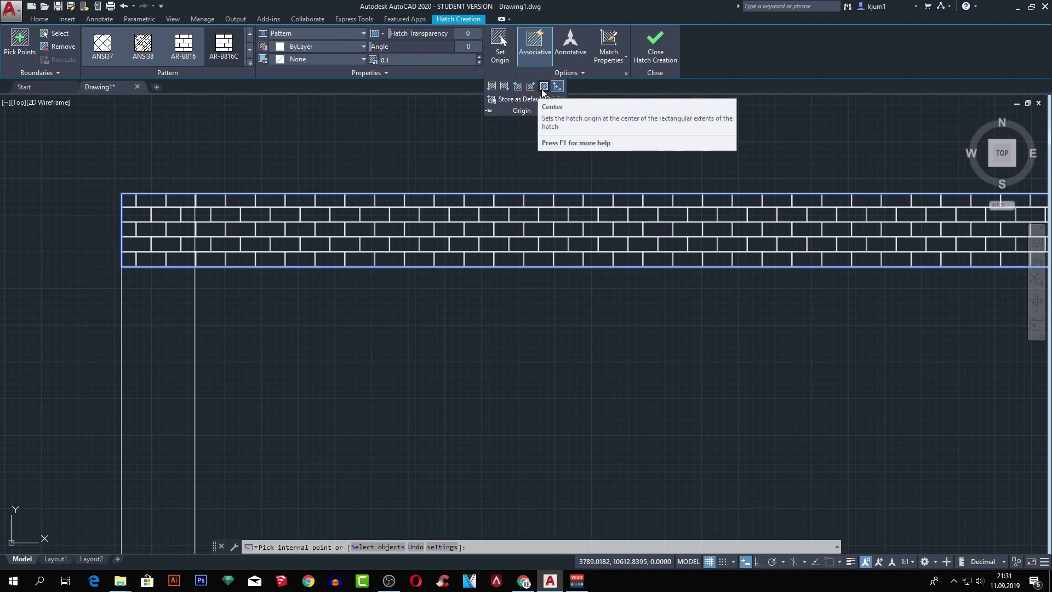
click(543, 88)
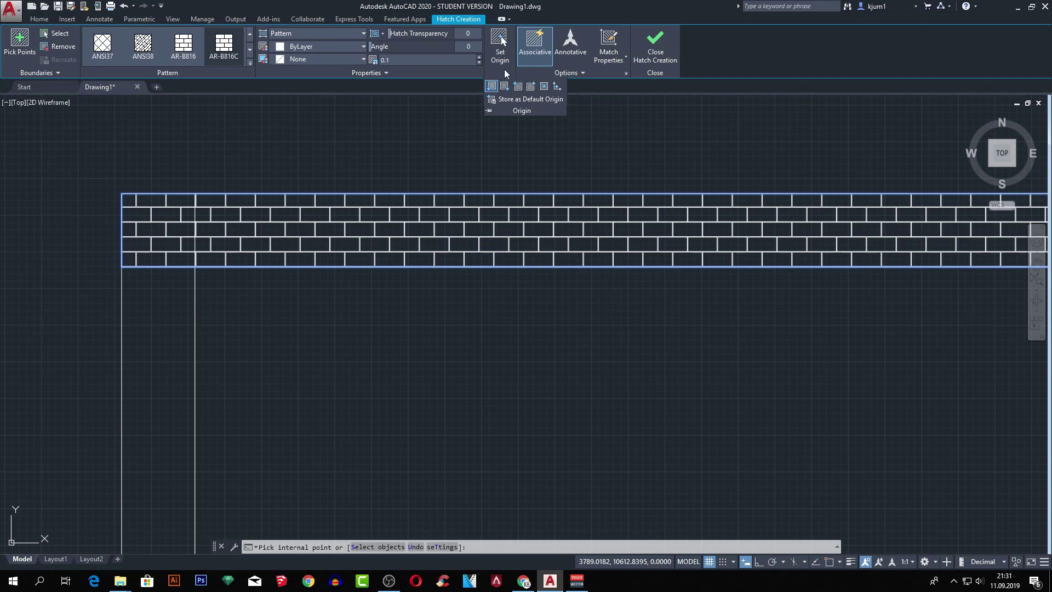
click(501, 88)
- Reframe the view and select the AR-B816 brick hatch to edit it
key(Escape)
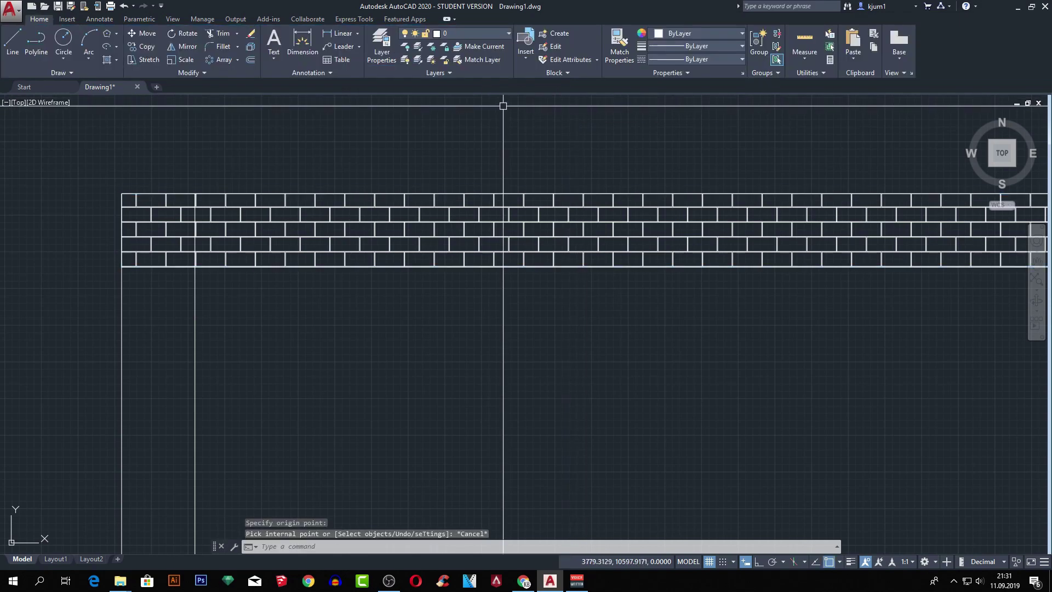
click(371, 214)
key(Escape)
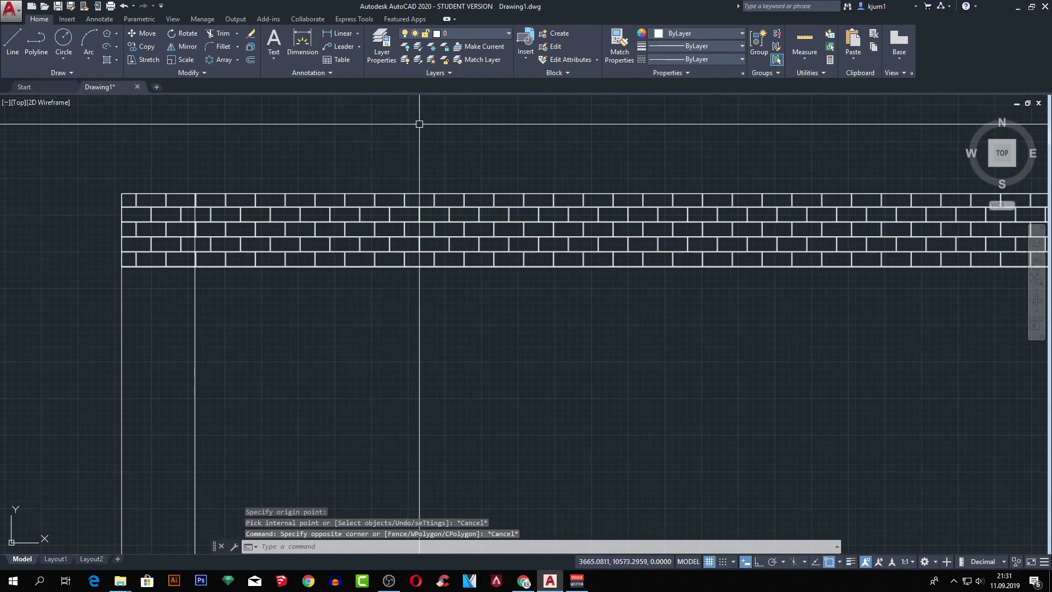
scroll(419, 124, down, 6)
middle_drag(451, 131, 352, 199)
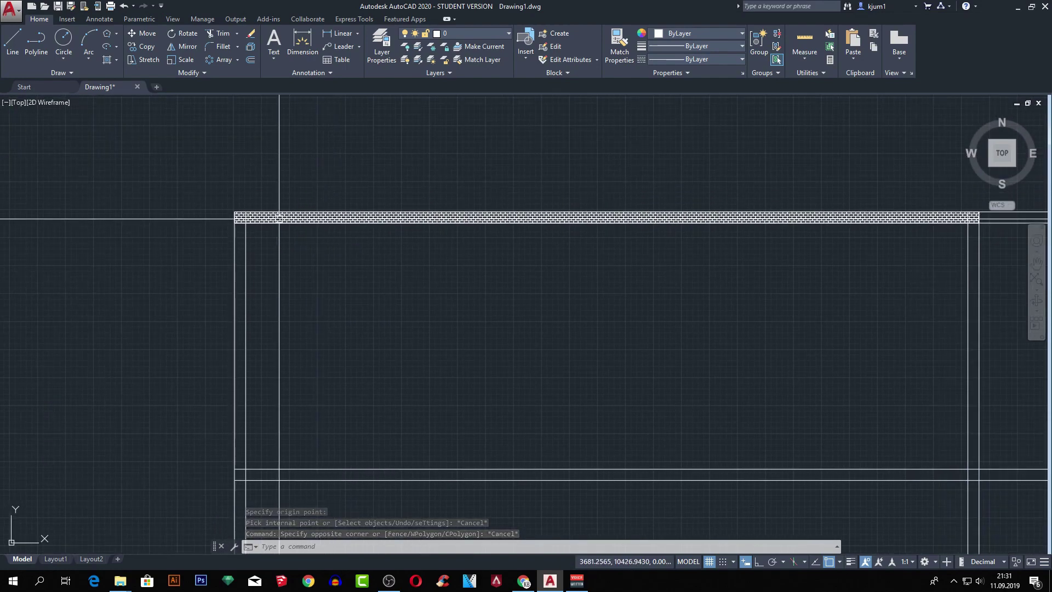
scroll(279, 219, up, 2)
scroll(275, 216, up, 2)
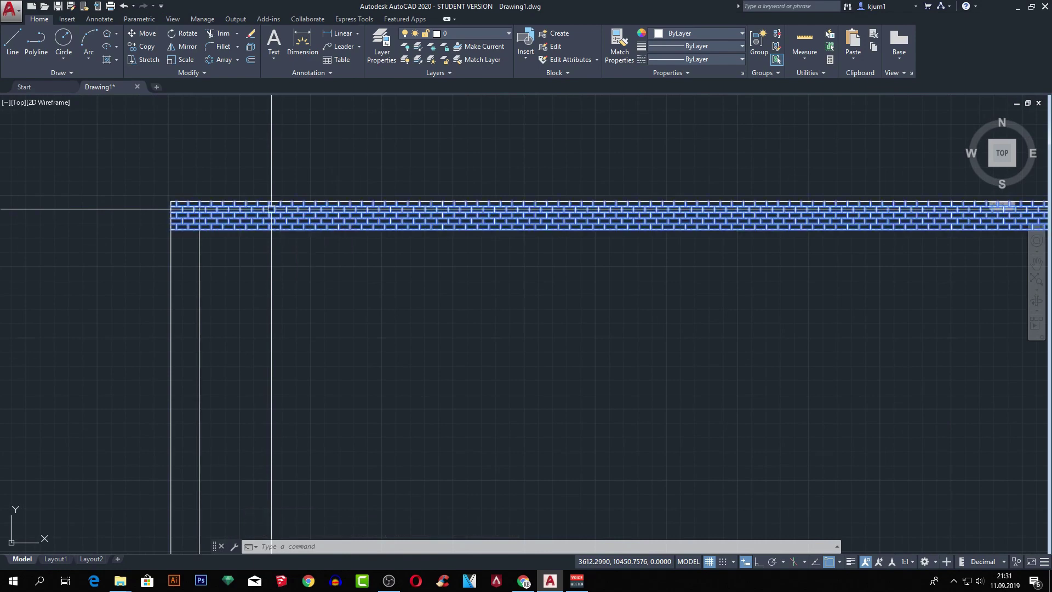
click(271, 209)
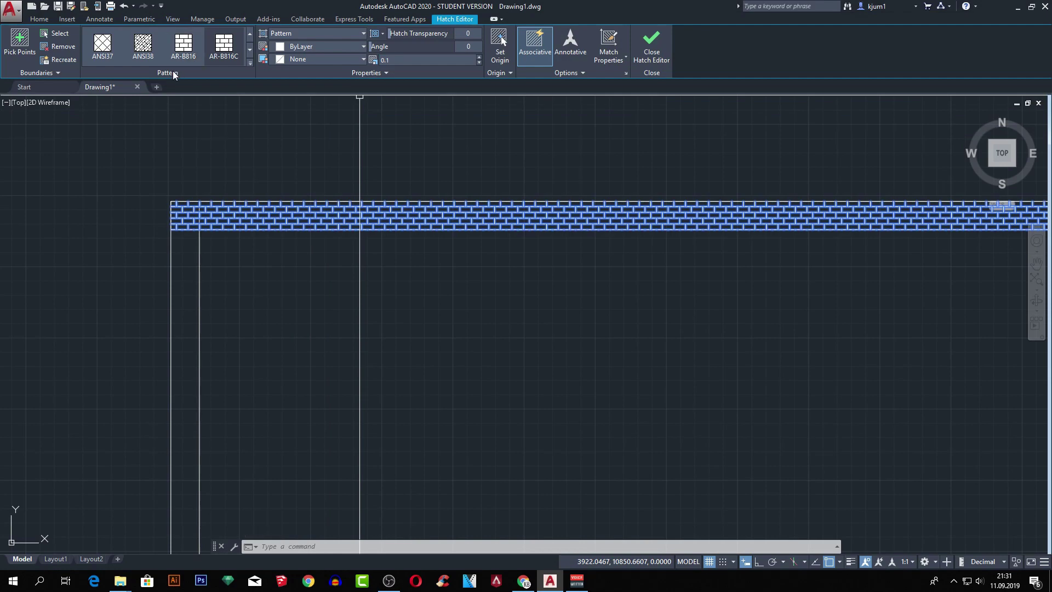
- Try the ANSI37, ANSI38 and SOLID patterns on the top wall hatch
click(103, 44)
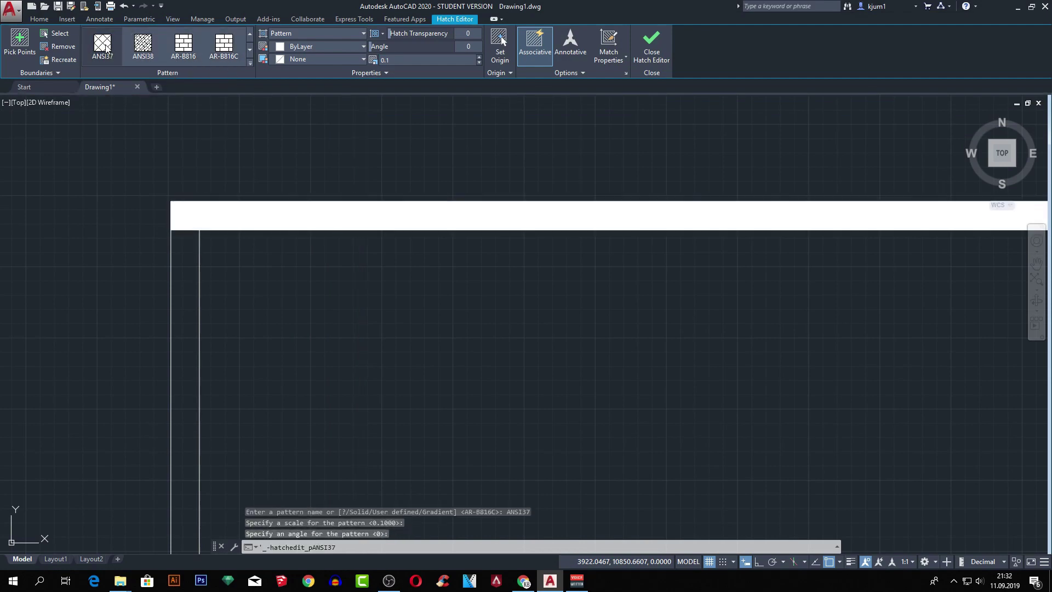
click(154, 52)
click(104, 47)
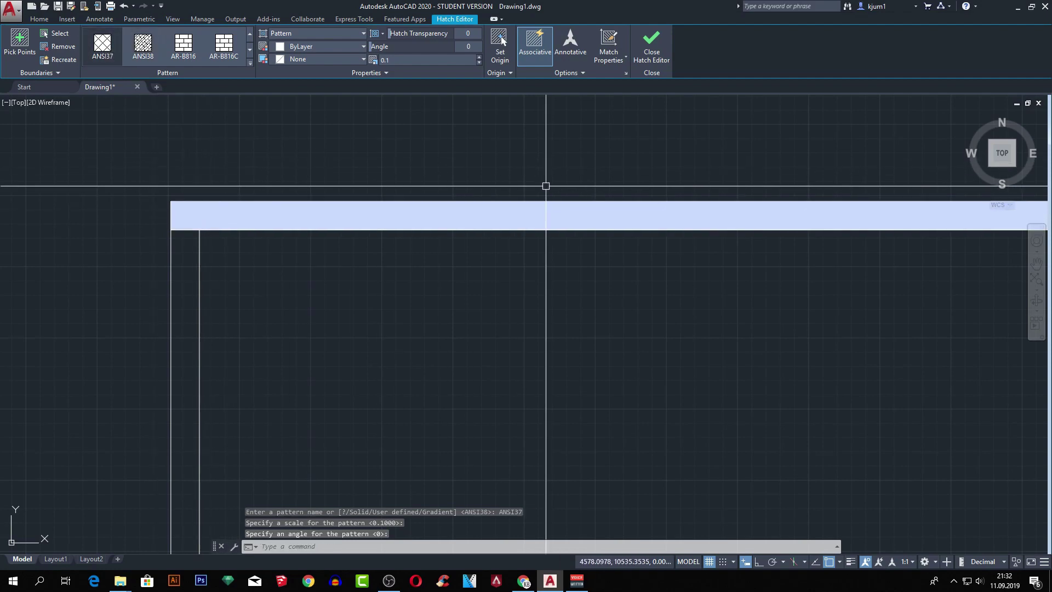
scroll(293, 208, up, 4)
middle_drag(212, 176, 397, 211)
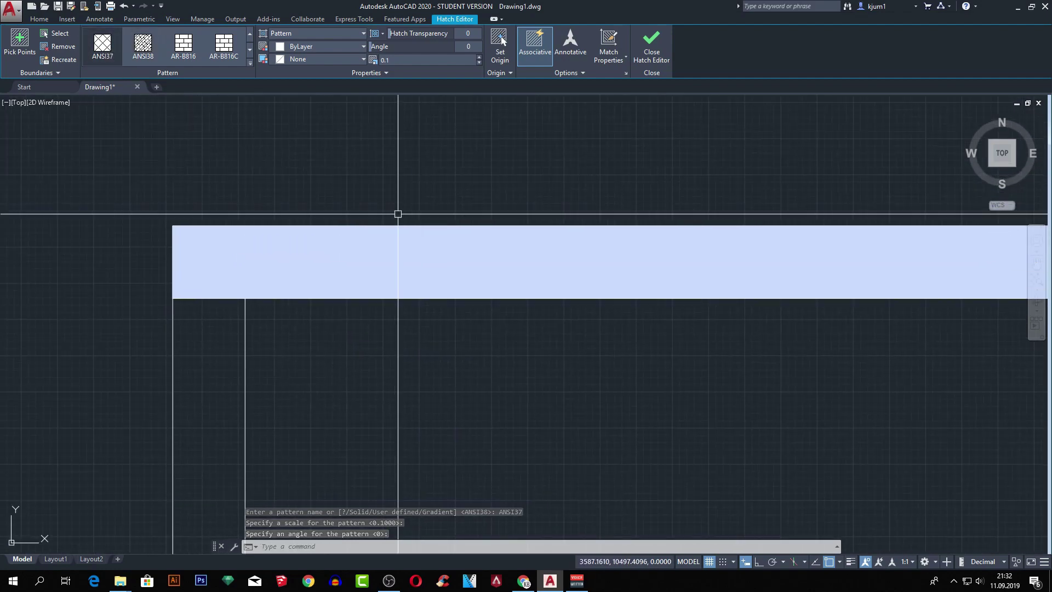
click(142, 44)
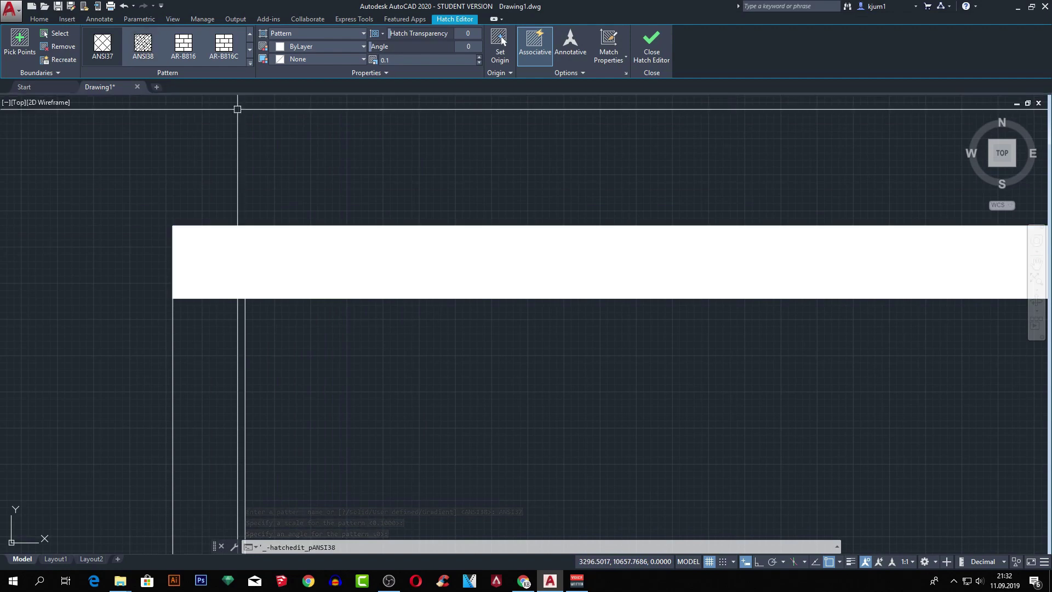
click(136, 50)
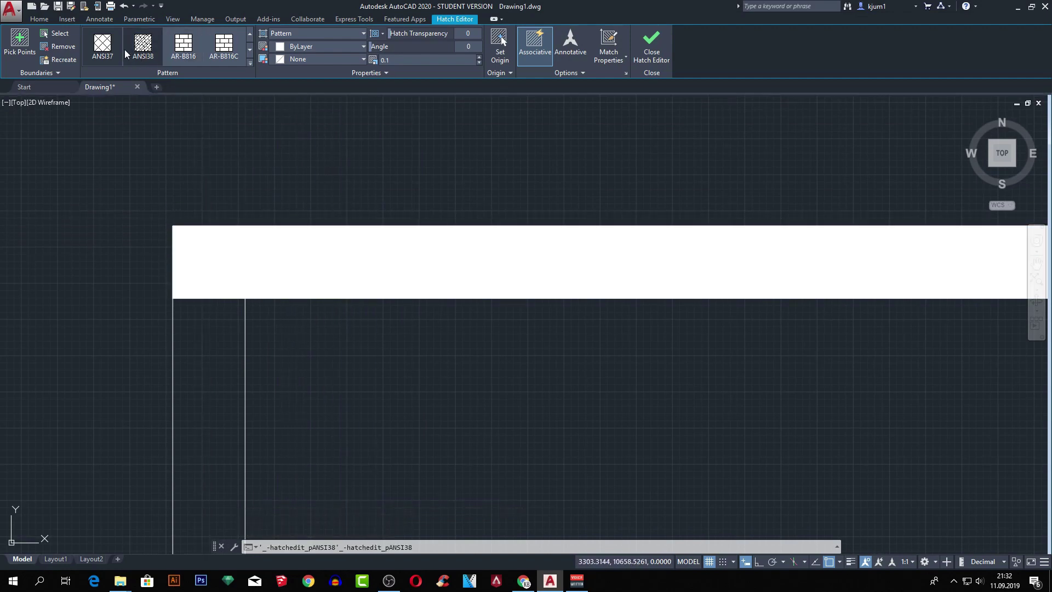
click(251, 32)
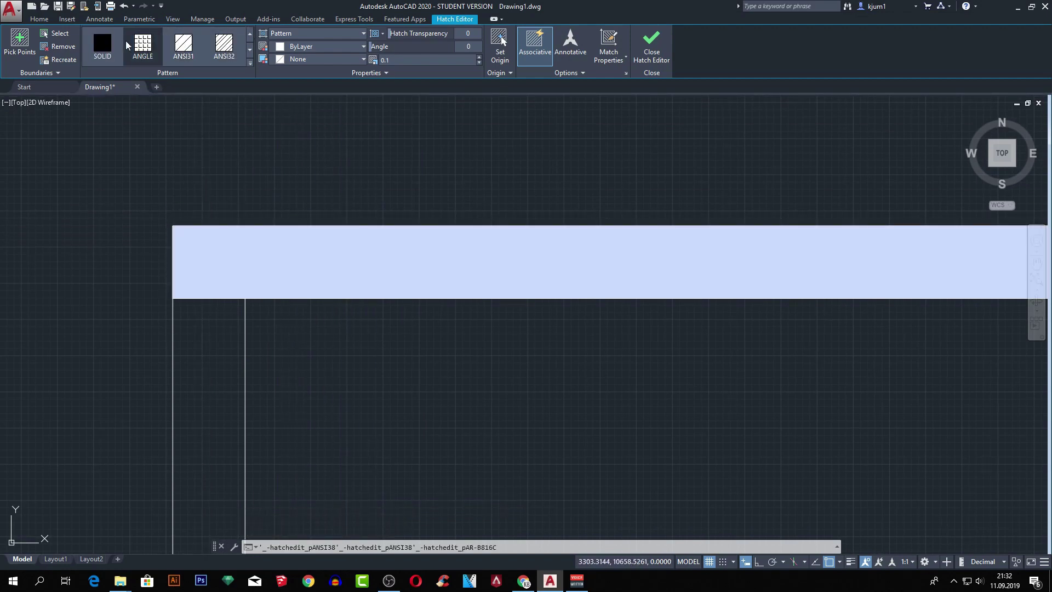
click(110, 47)
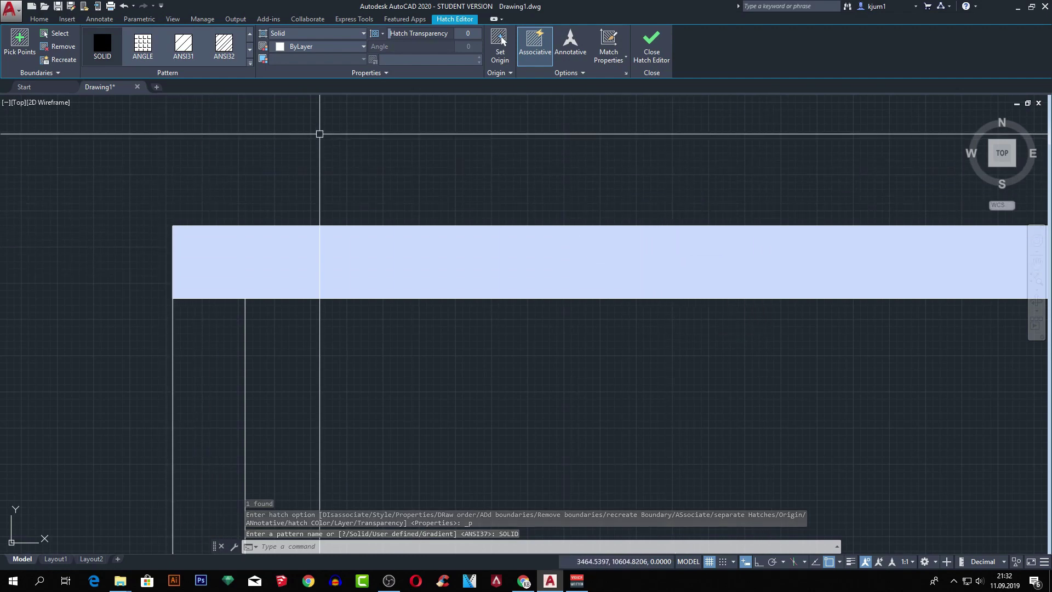
- Set the top wall hatch to ANSI31 at a pattern scale of 5
click(186, 44)
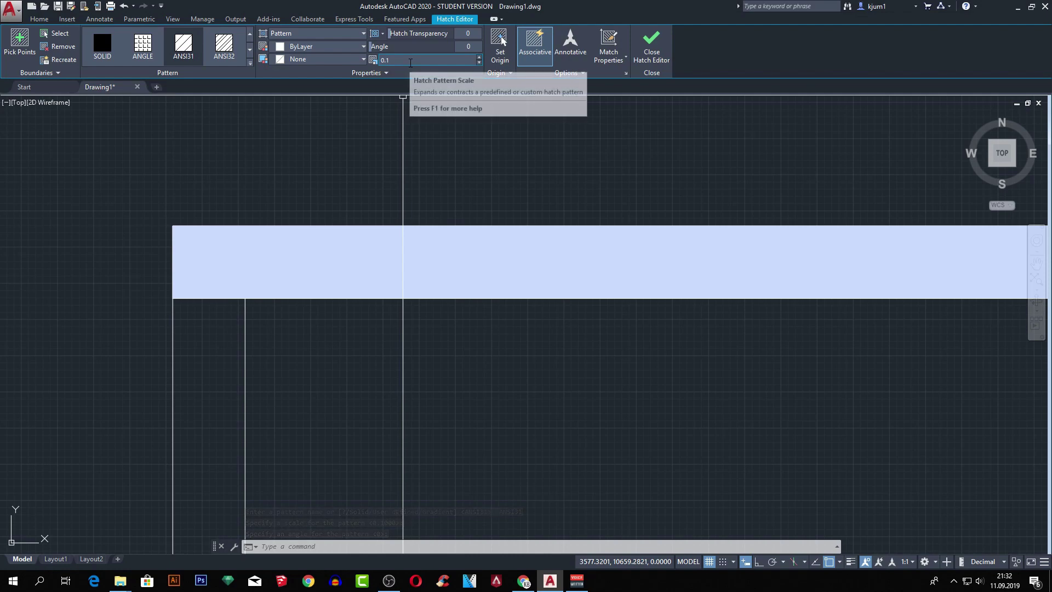
click(395, 58)
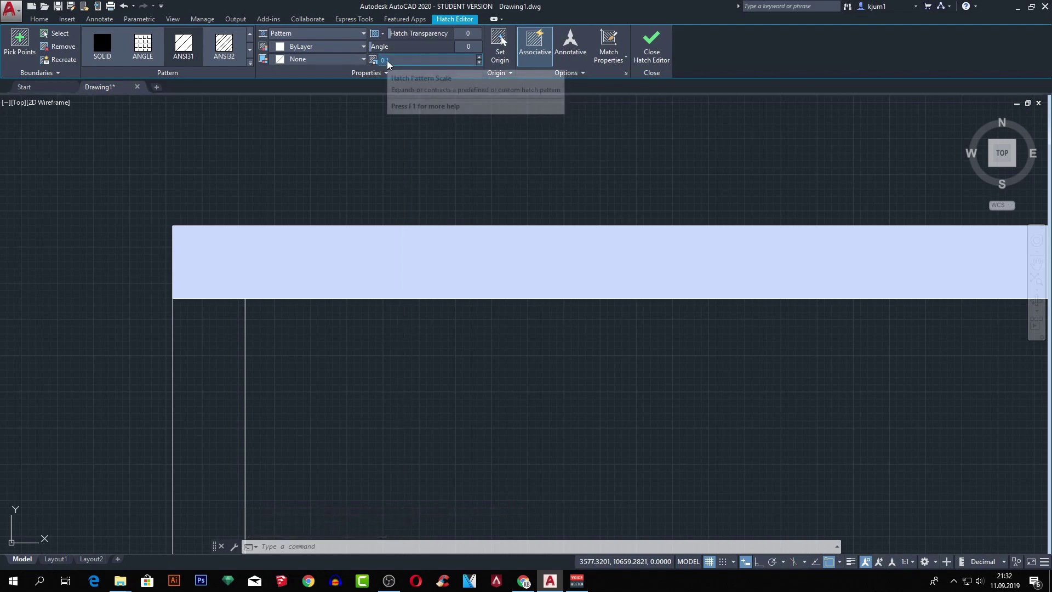
click(142, 43)
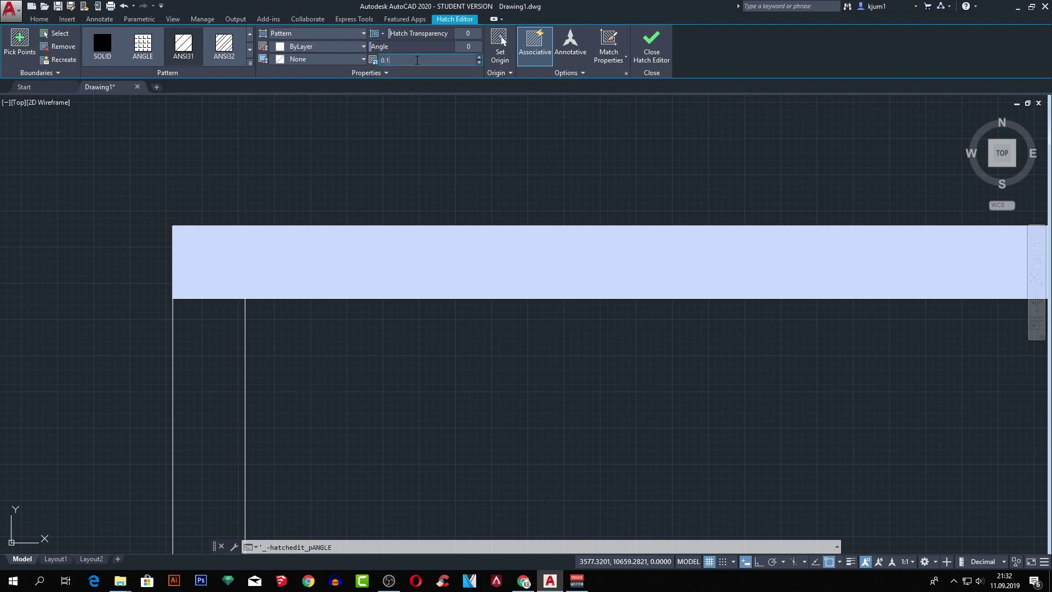
text(5)
key(Return)
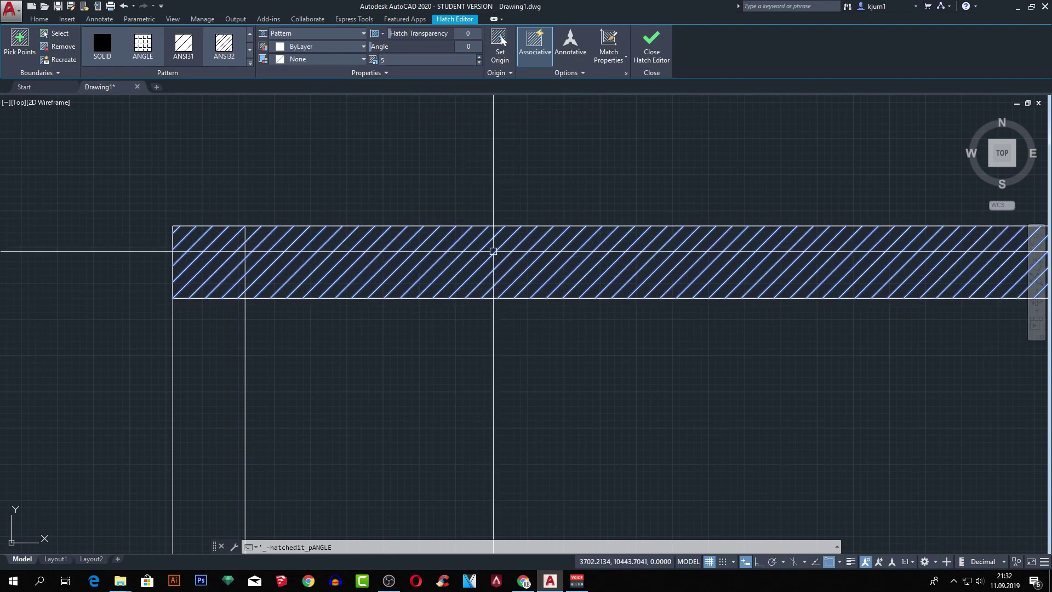
- Start a new hatch from the Draw panel and begin picking internal points in the wall grid
key(Escape)
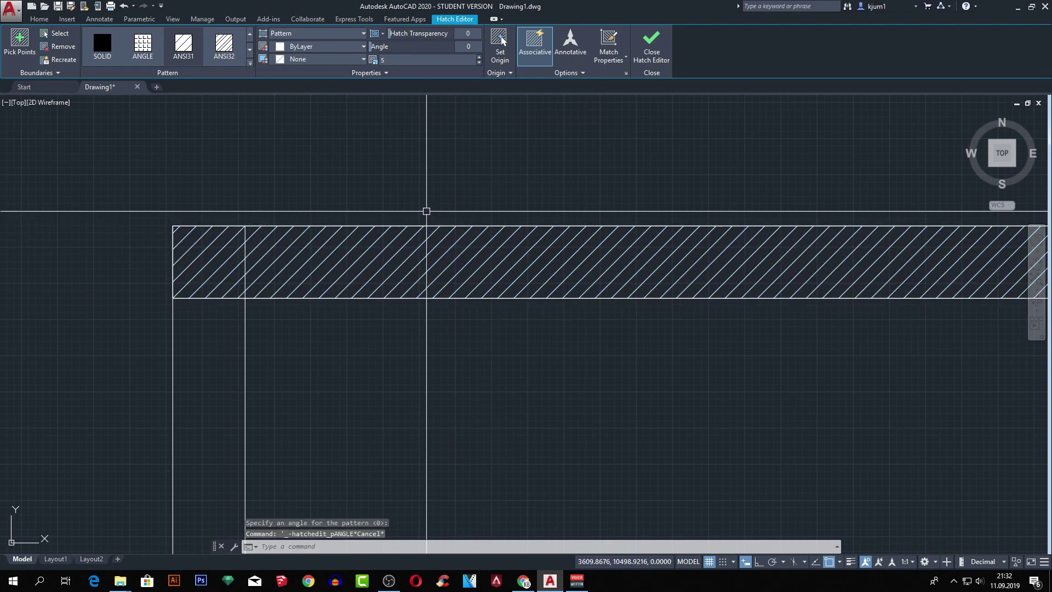
scroll(378, 210, down, 2)
scroll(406, 208, down, 2)
scroll(371, 202, down, 3)
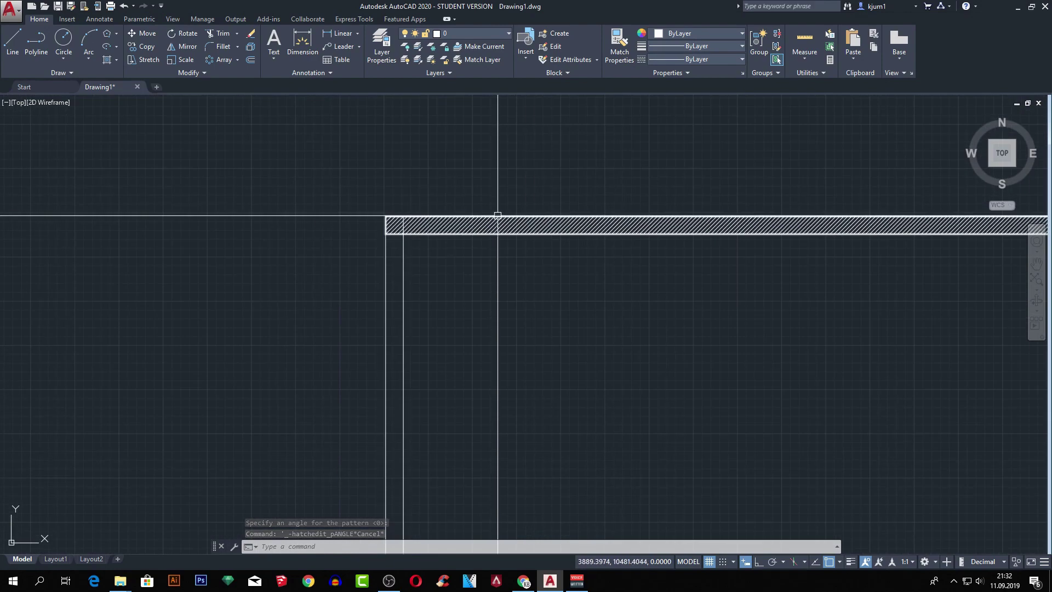
middle_drag(528, 202, 408, 188)
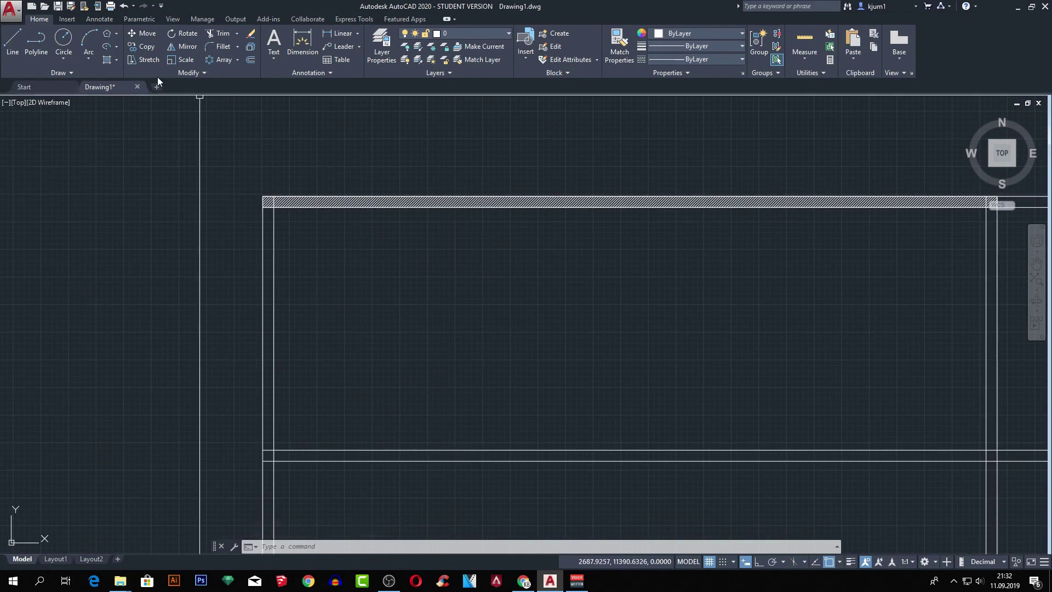
click(115, 61)
click(130, 75)
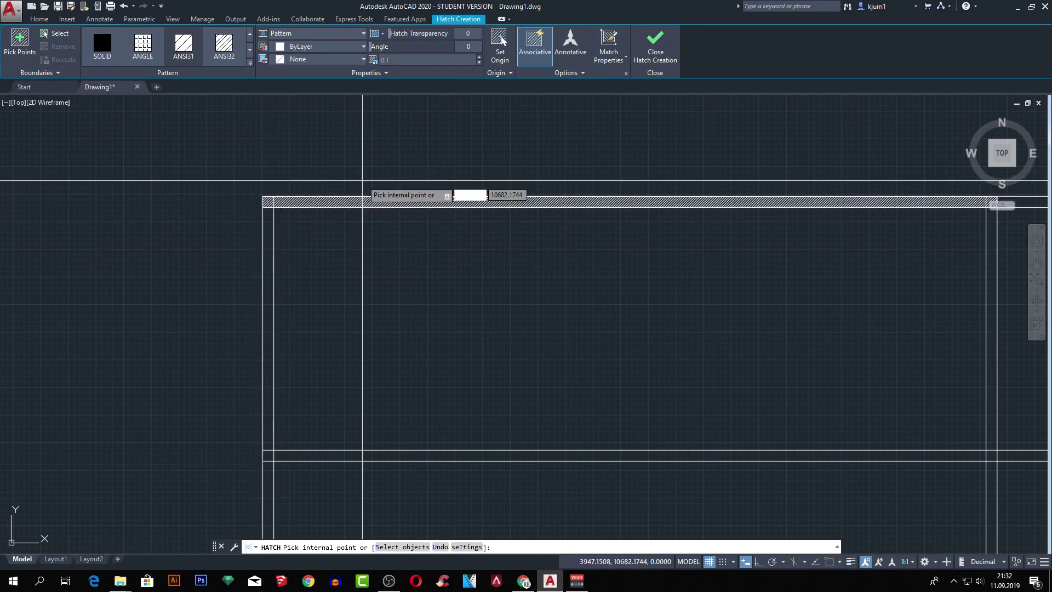
middle_drag(903, 238, 760, 197)
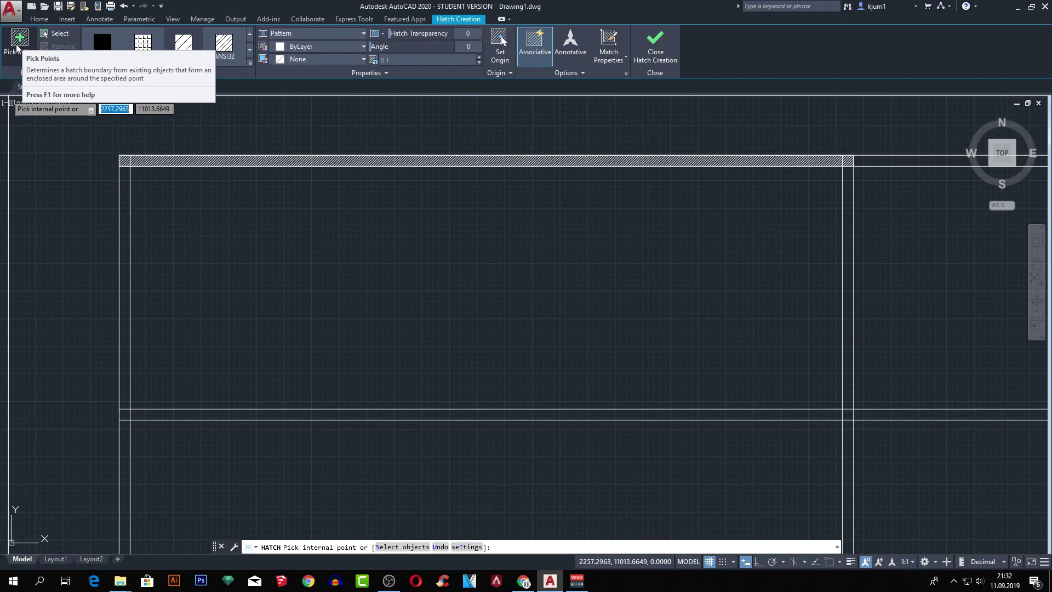
click(17, 48)
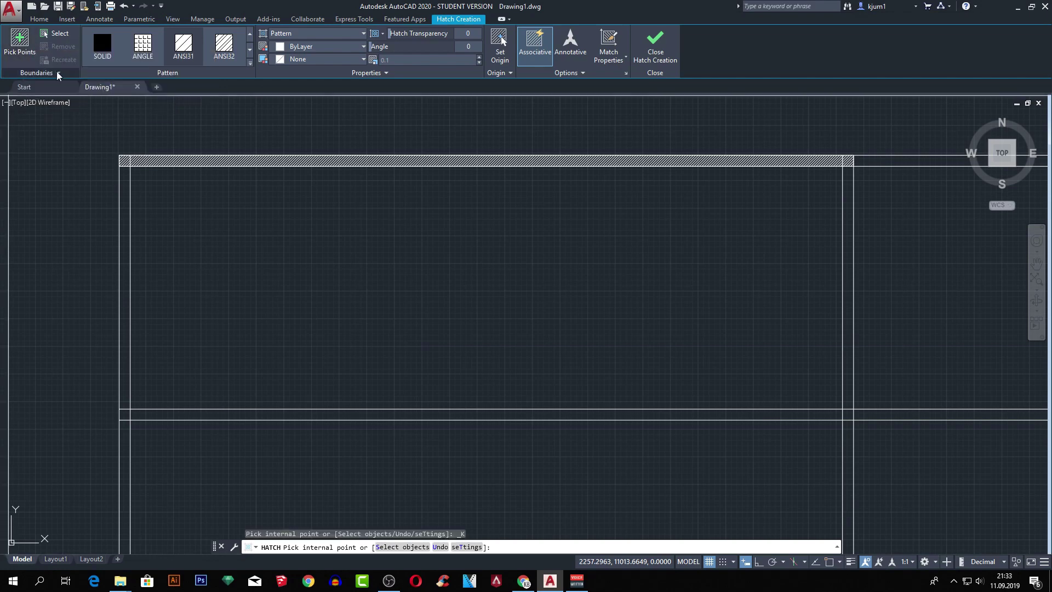
- Pick internal points in the left, bottom and vertical wall strips
click(126, 193)
middle_drag(132, 404, 197, 263)
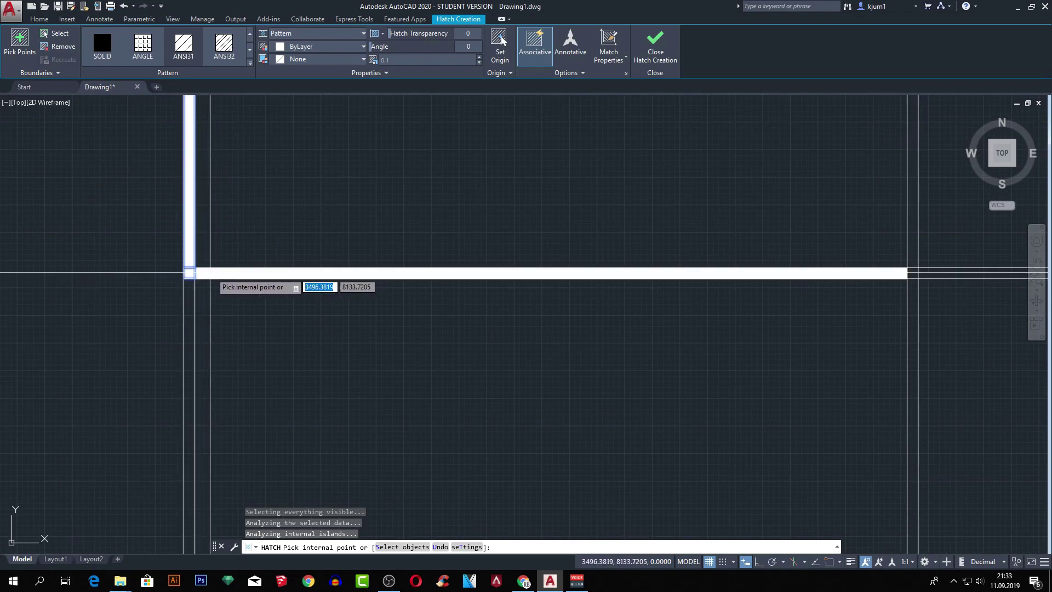
scroll(206, 307, down, 2)
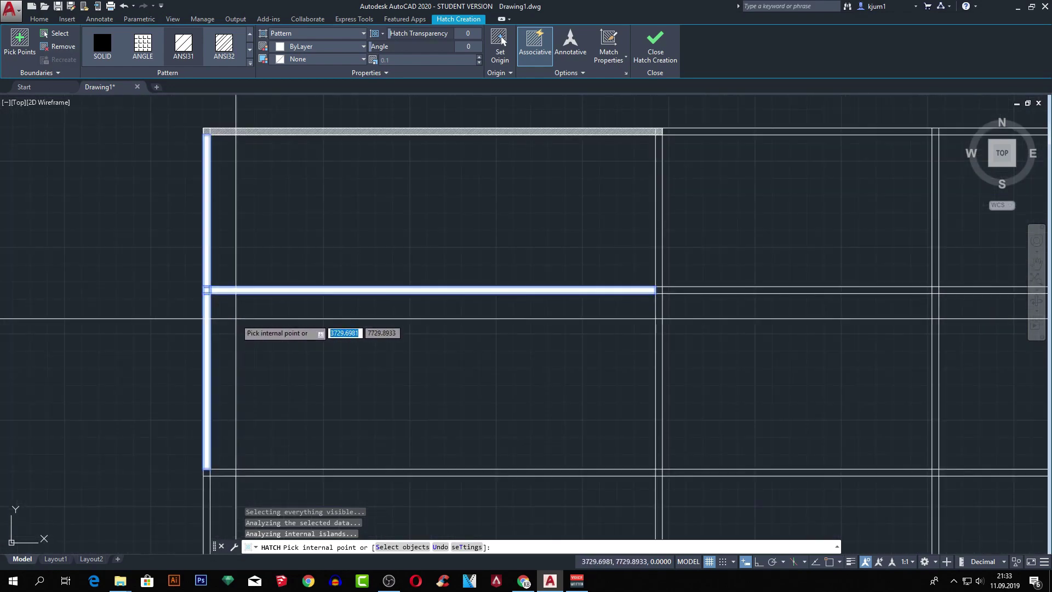
scroll(186, 341, down, 2)
scroll(208, 341, up, 3)
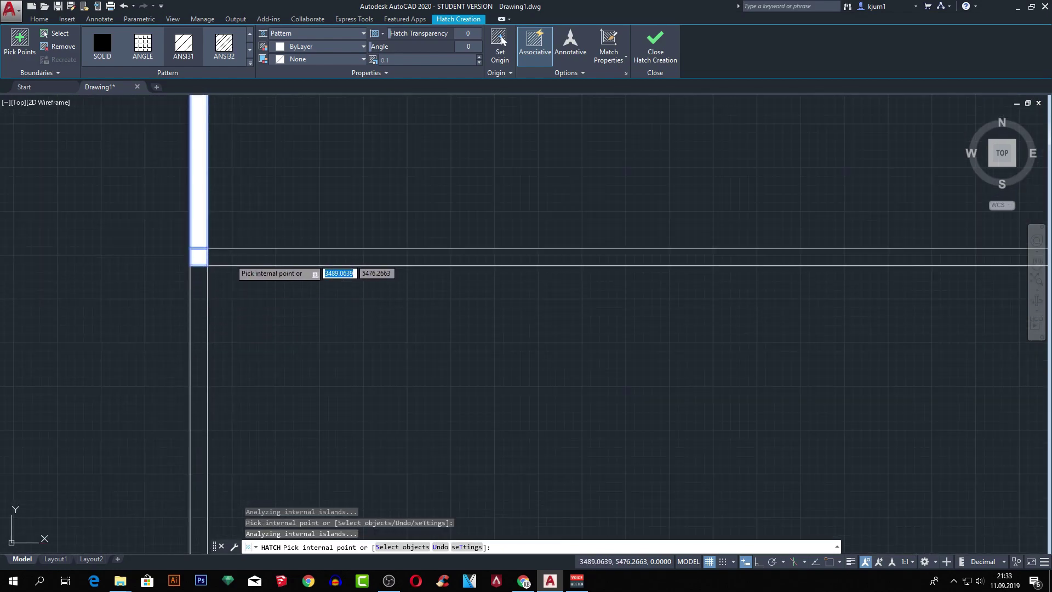
scroll(228, 285, down, 2)
scroll(211, 290, up, 2)
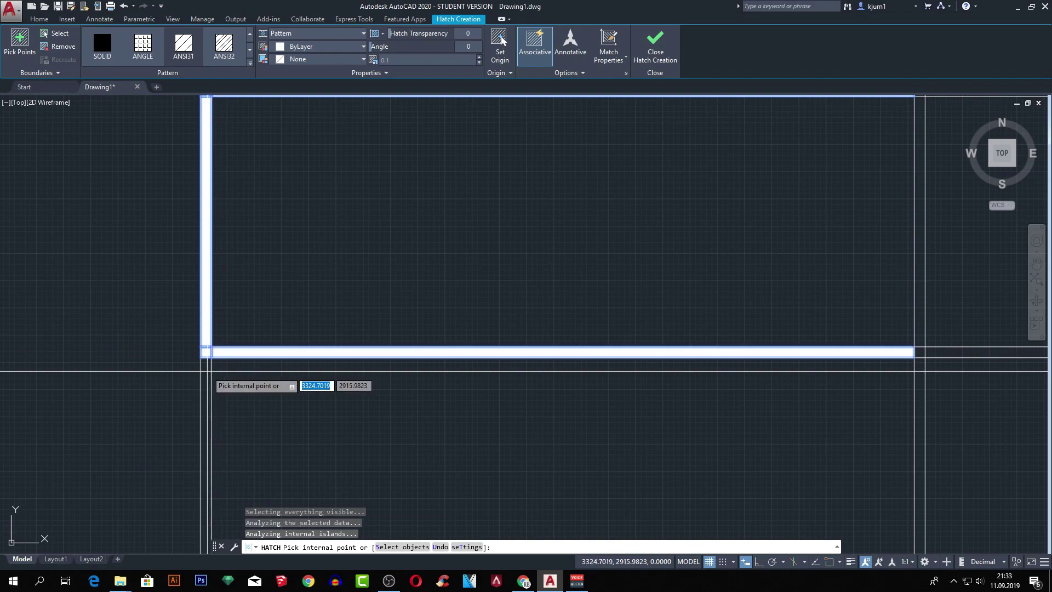
scroll(212, 359, down, 2)
middle_drag(212, 358, 212, 264)
scroll(211, 416, up, 4)
click(222, 410)
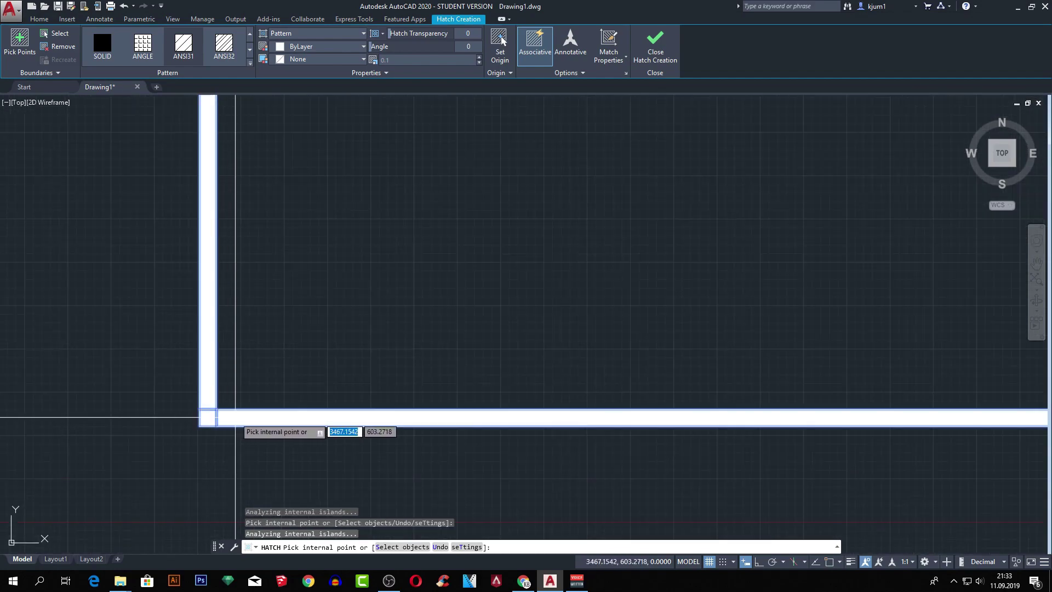
scroll(243, 378, down, 5)
scroll(387, 367, up, 4)
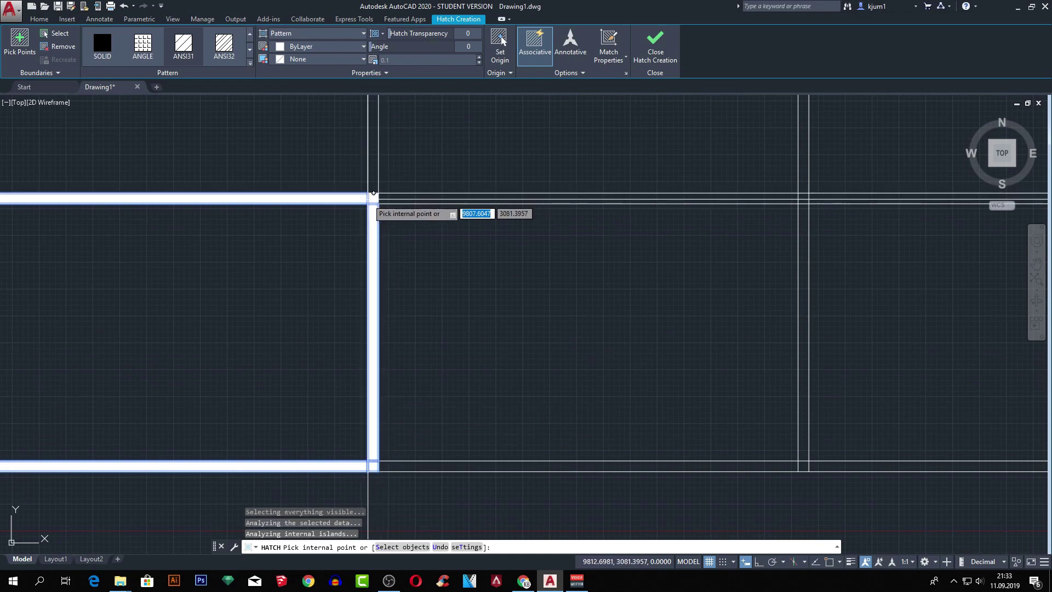
click(379, 204)
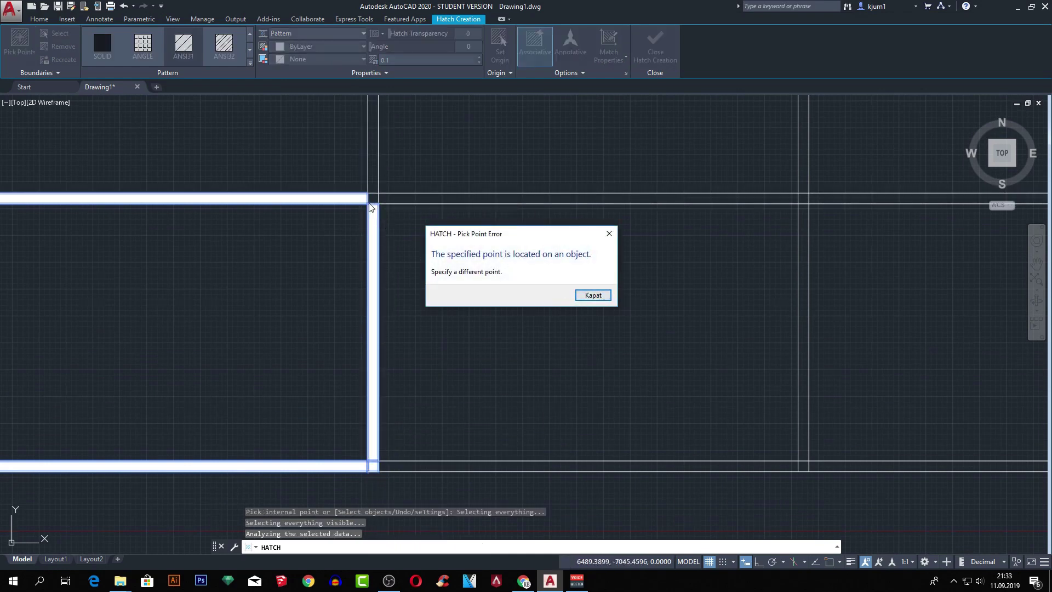
- Dismiss the pick point error, add another wall area, and let the hatch scale adjust automatically
click(598, 296)
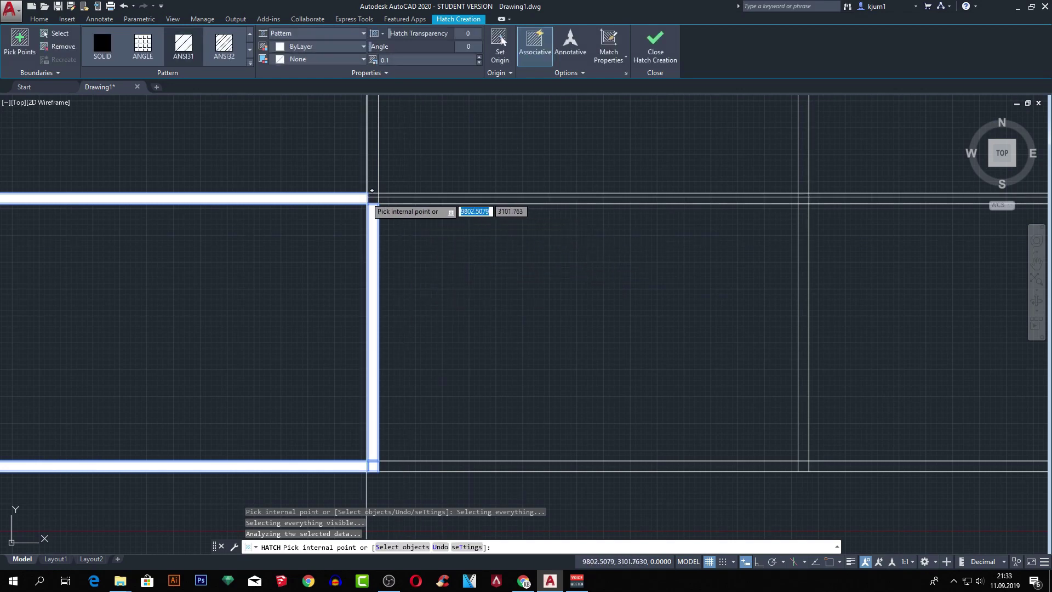
middle_drag(381, 191, 433, 265)
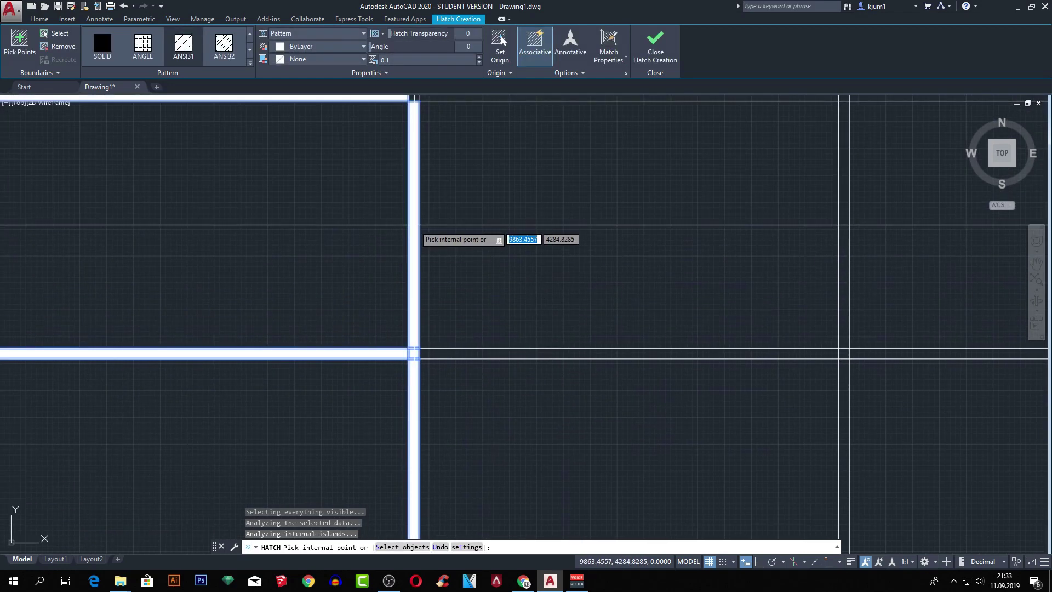
scroll(435, 263, down, 2)
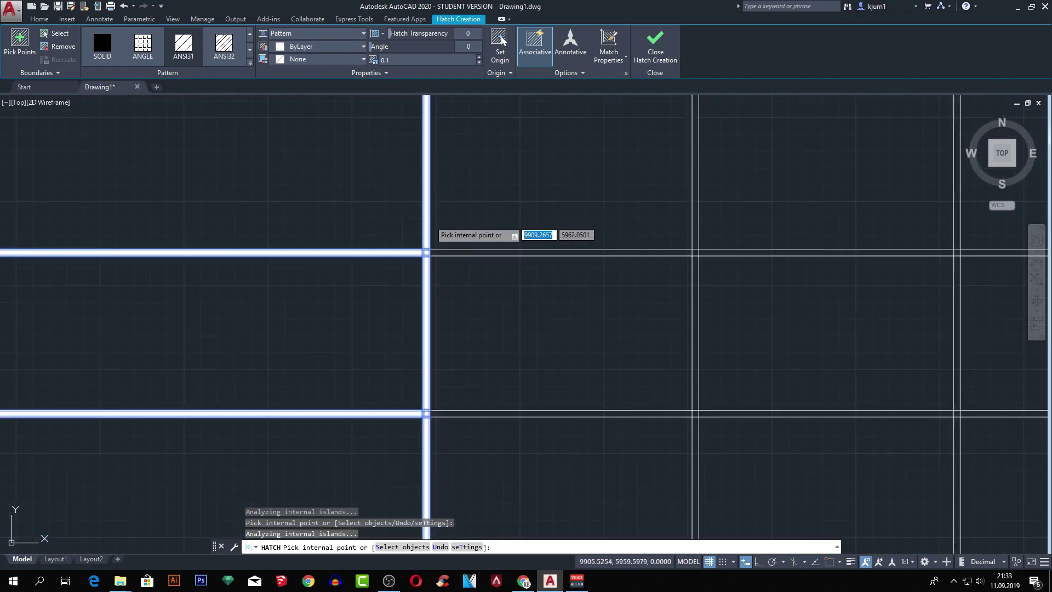
scroll(439, 226, up, 5)
scroll(433, 247, down, 6)
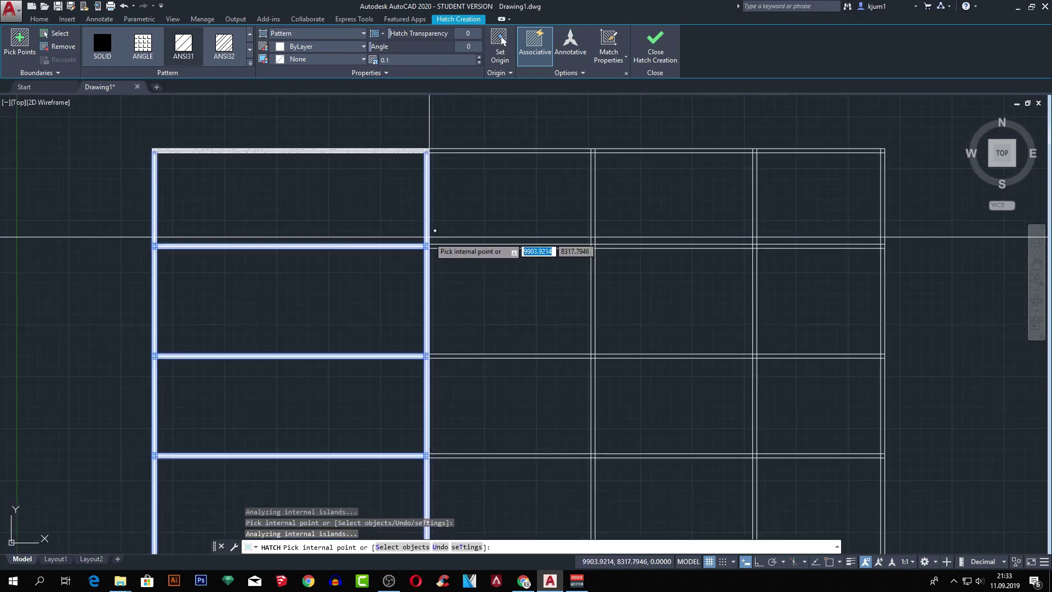
scroll(430, 243, down, 2)
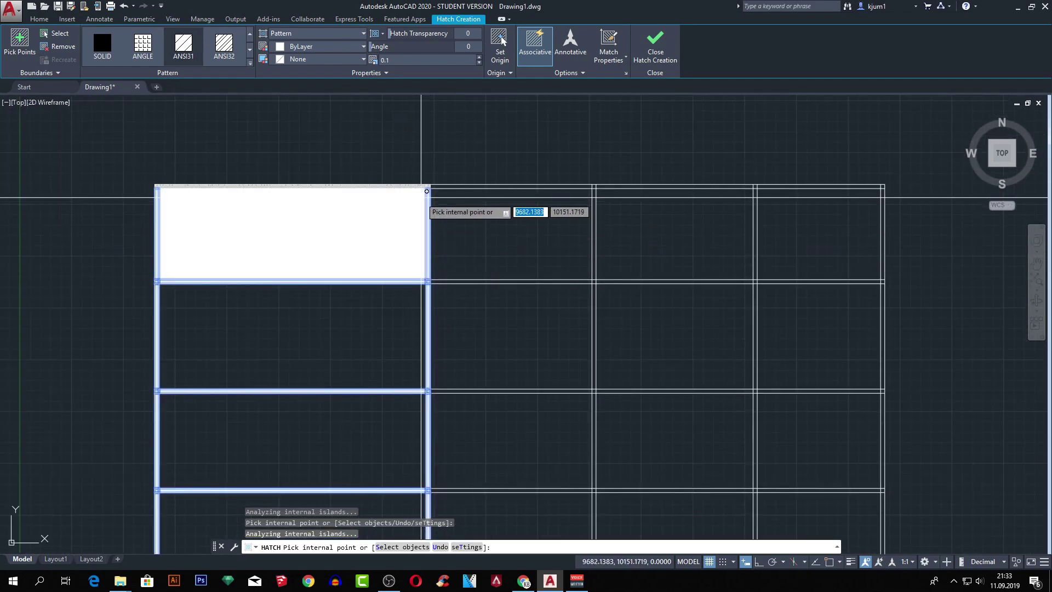
scroll(429, 227, up, 2)
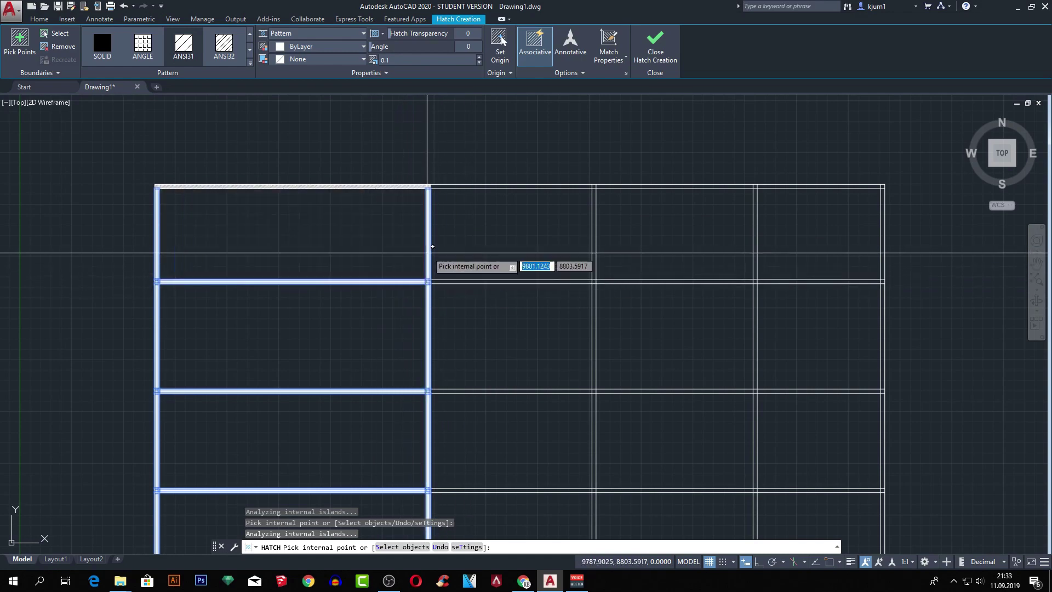
click(411, 257)
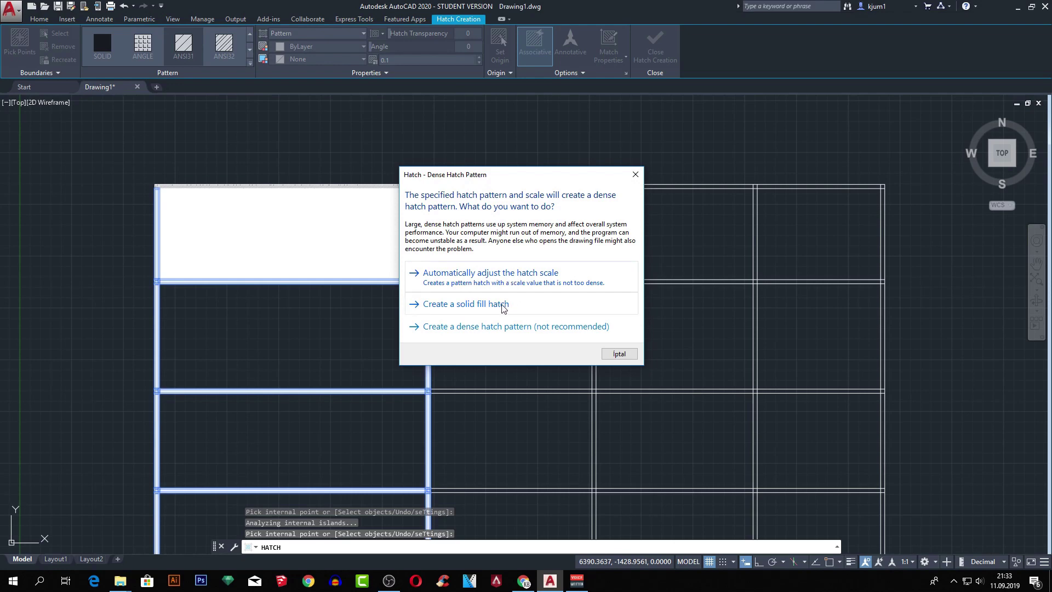
click(525, 279)
key(Return)
scroll(532, 191, up, 4)
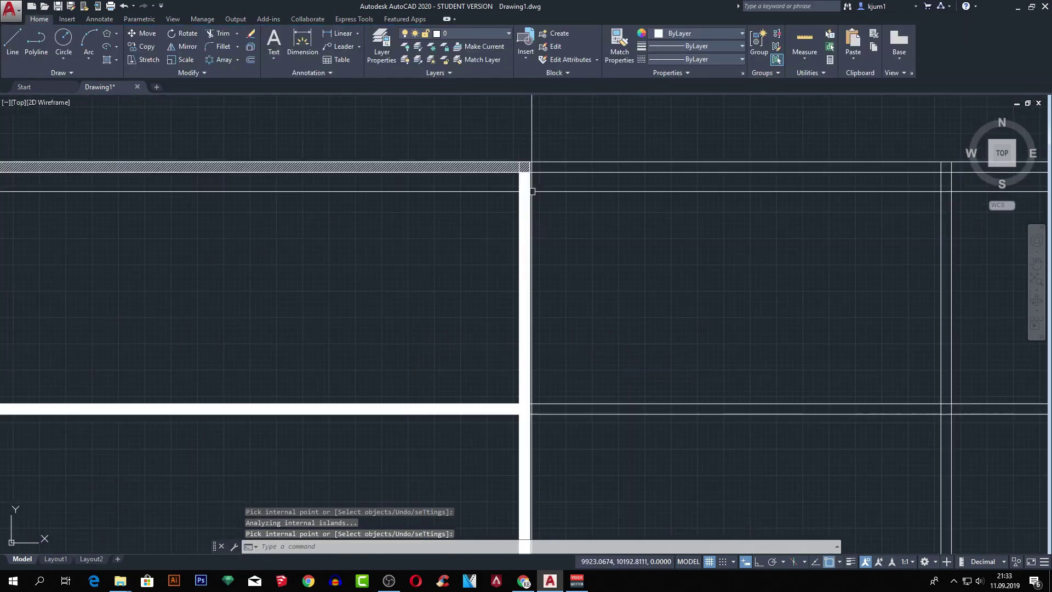
scroll(532, 191, up, 4)
scroll(502, 157, up, 5)
scroll(509, 167, down, 2)
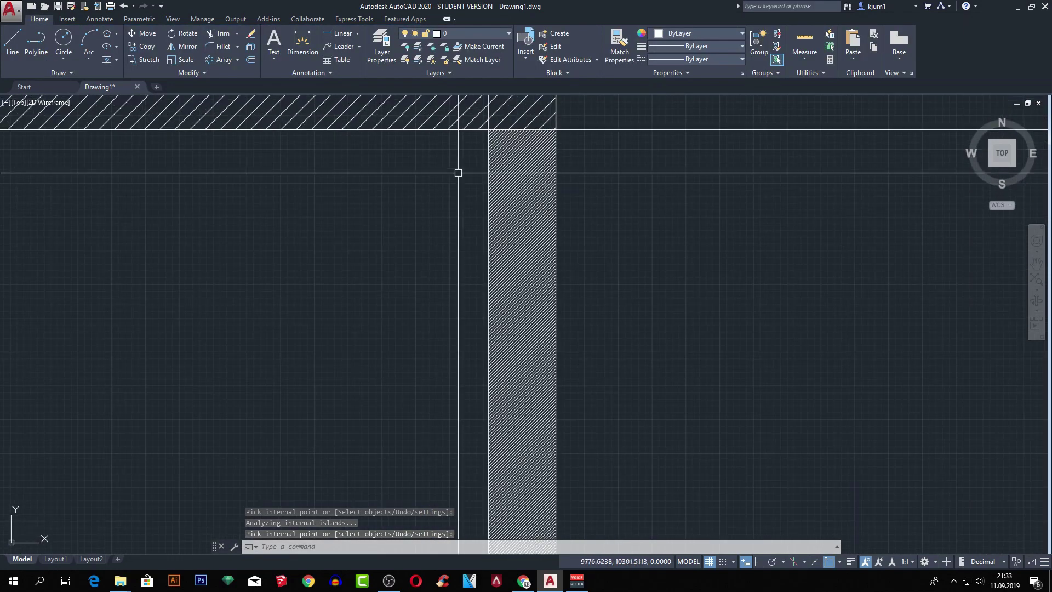
scroll(527, 181, down, 4)
scroll(603, 228, up, 1)
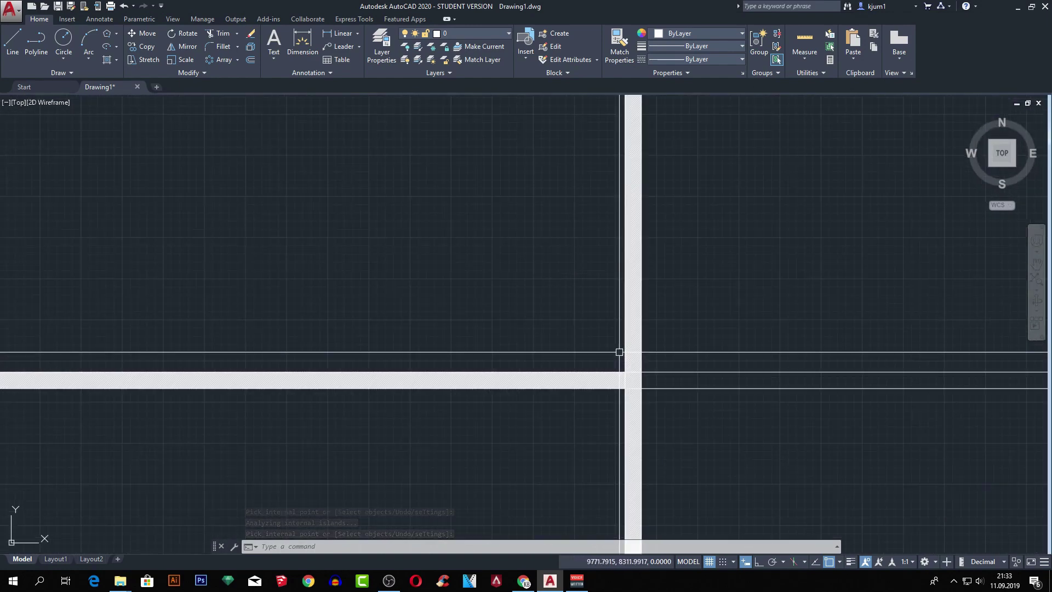
- Select the vertical and top wall hatches in turn to compare their scales
key(Escape)
click(639, 301)
mouse_move(566, 162)
middle_down()
mouse_move(524, 416)
mouse_move(544, 330)
middle_up()
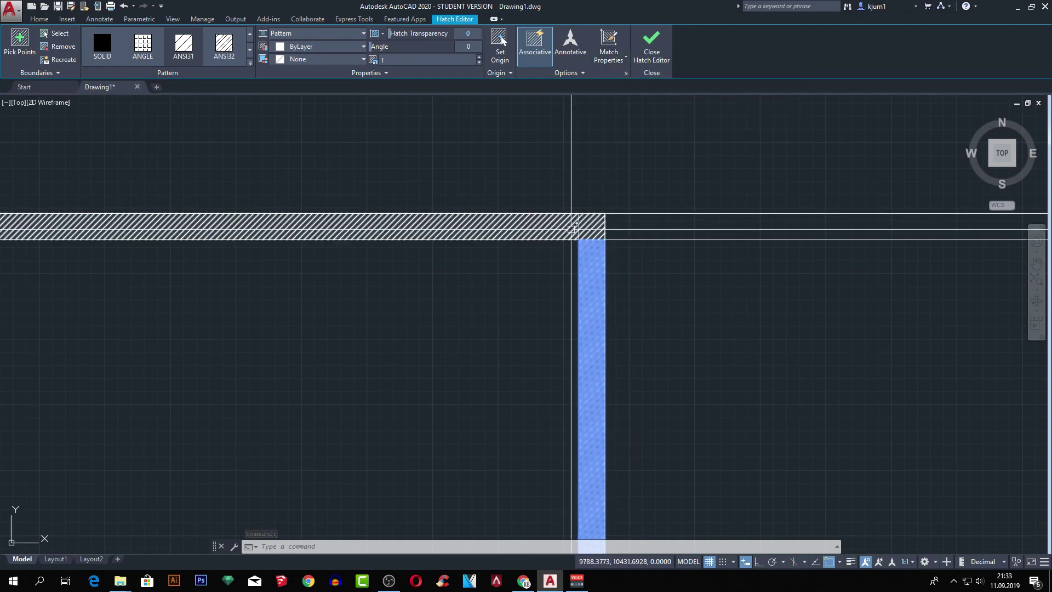
key(Escape)
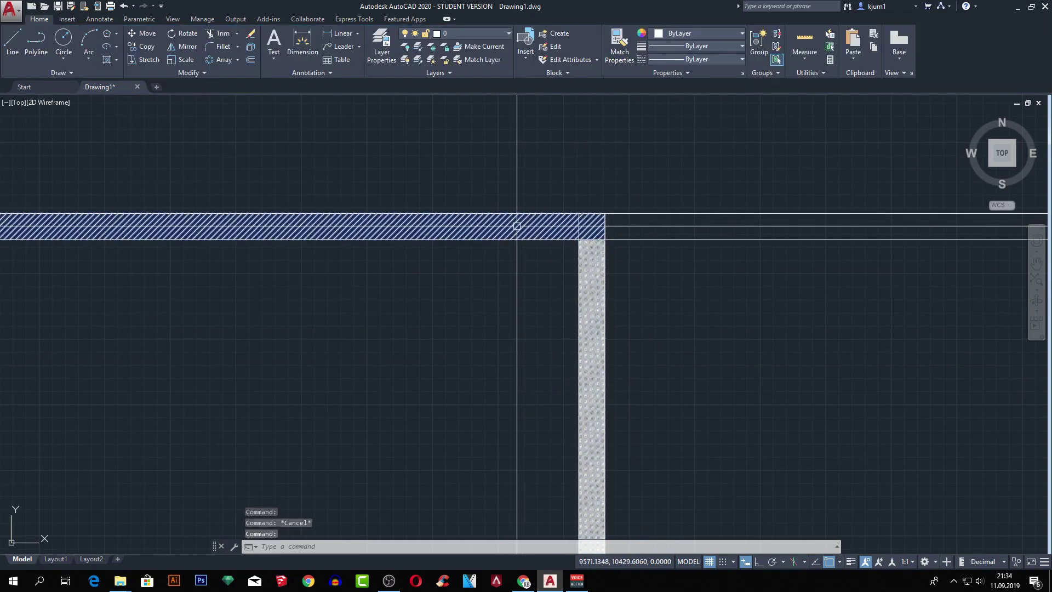
click(517, 226)
key(Escape)
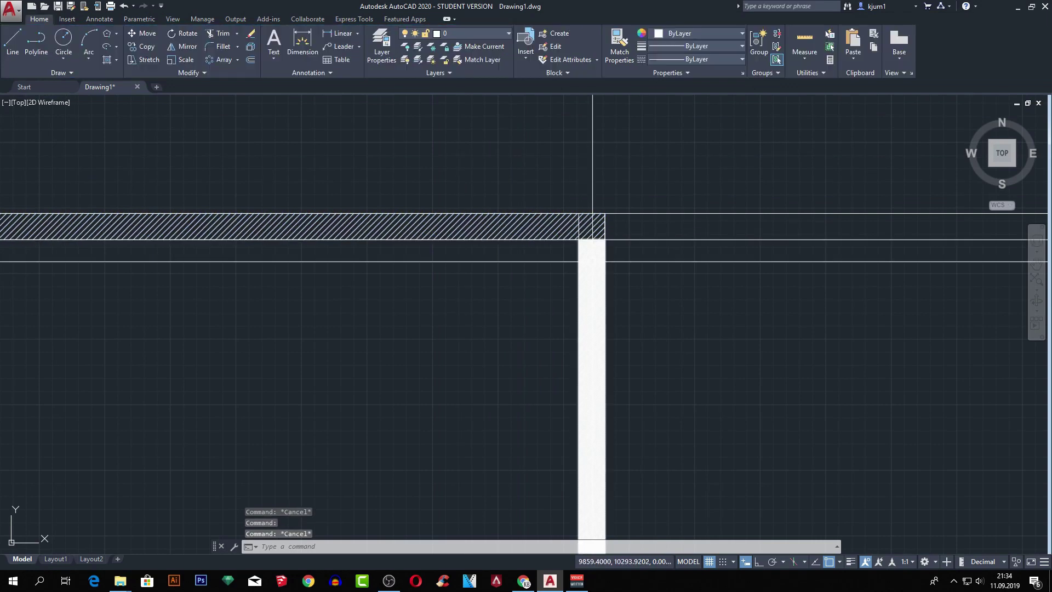
click(591, 263)
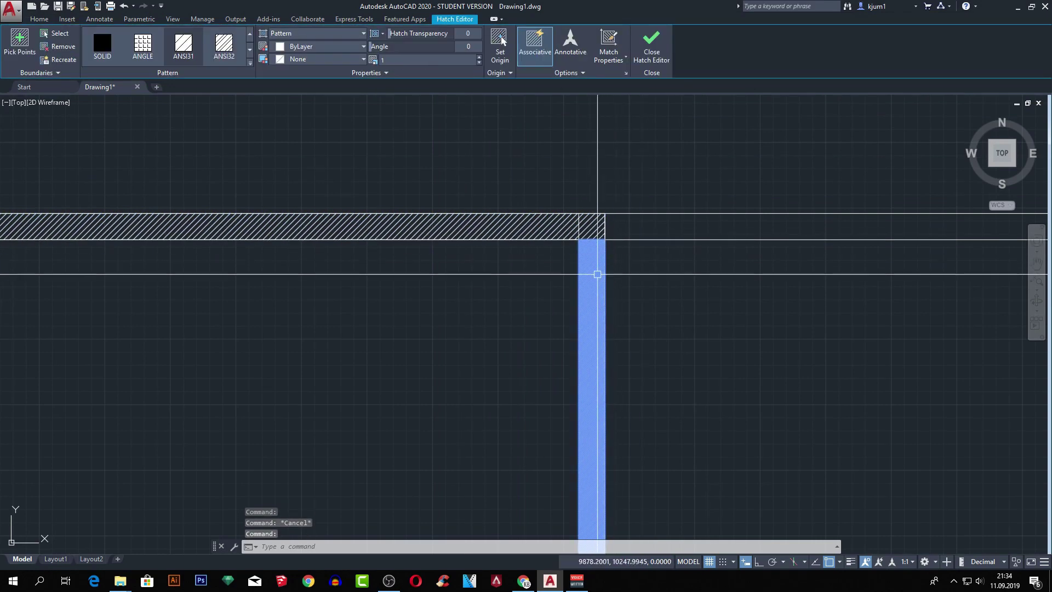
scroll(597, 260, down, 5)
key(Escape)
- Match the vertical wall hatch to the top wall's ANSI31 scale-5 hatch
scroll(603, 263, up, 2)
scroll(605, 269, up, 1)
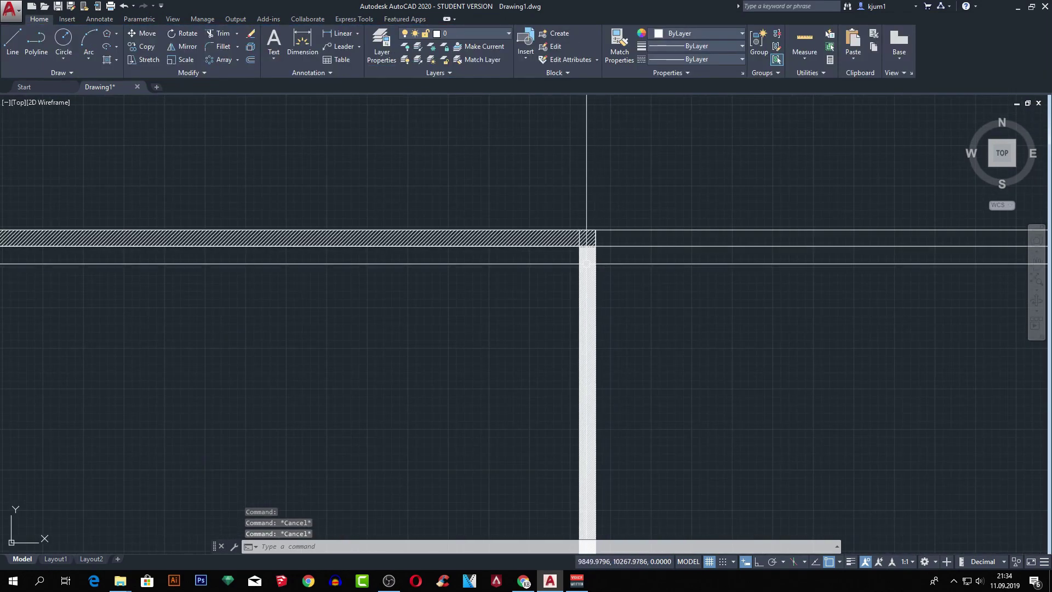
scroll(586, 264, up, 2)
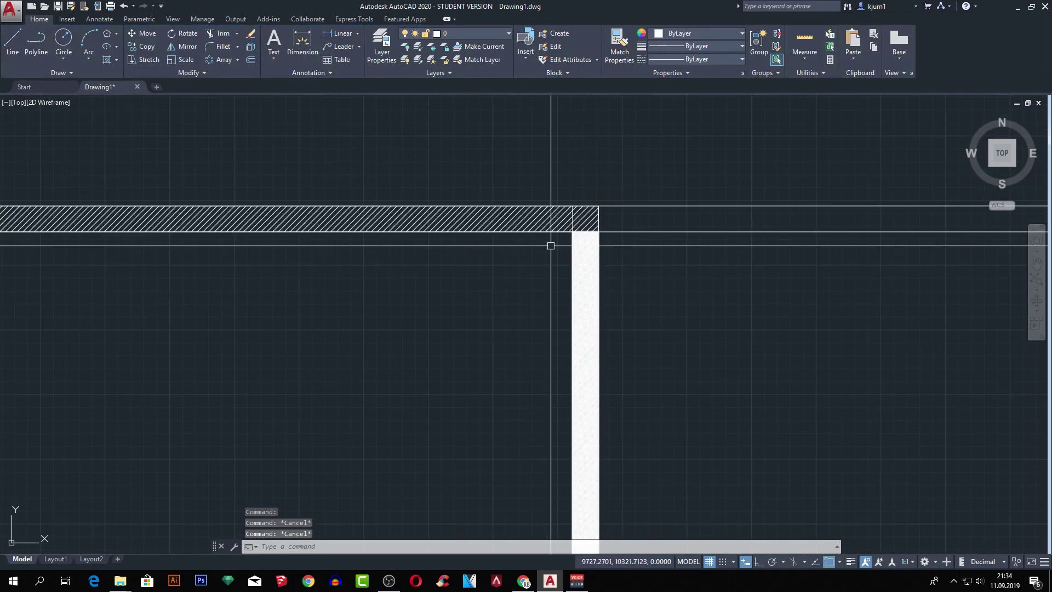
click(587, 241)
click(613, 66)
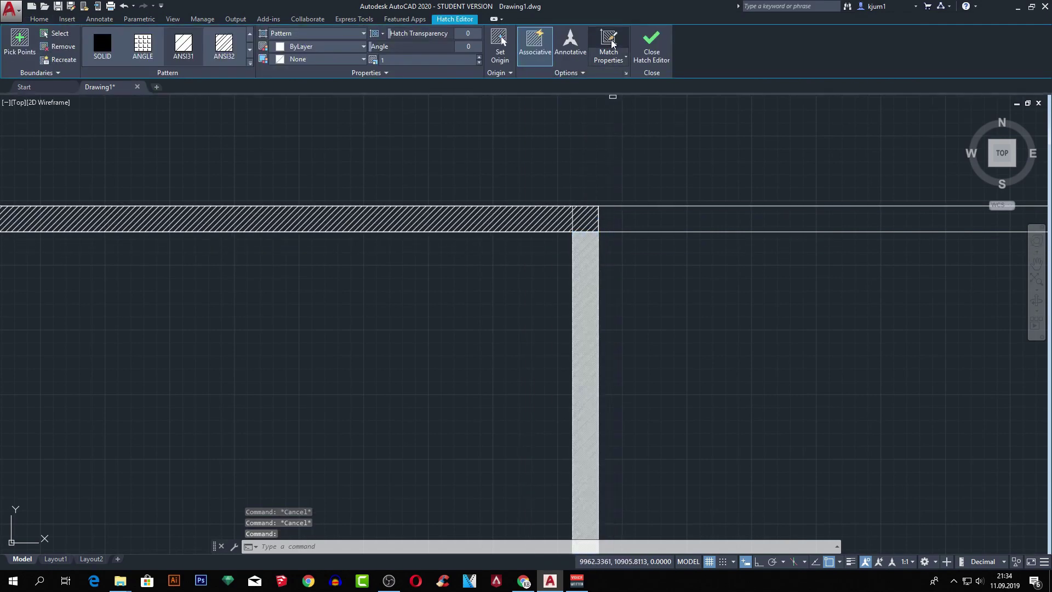
click(540, 218)
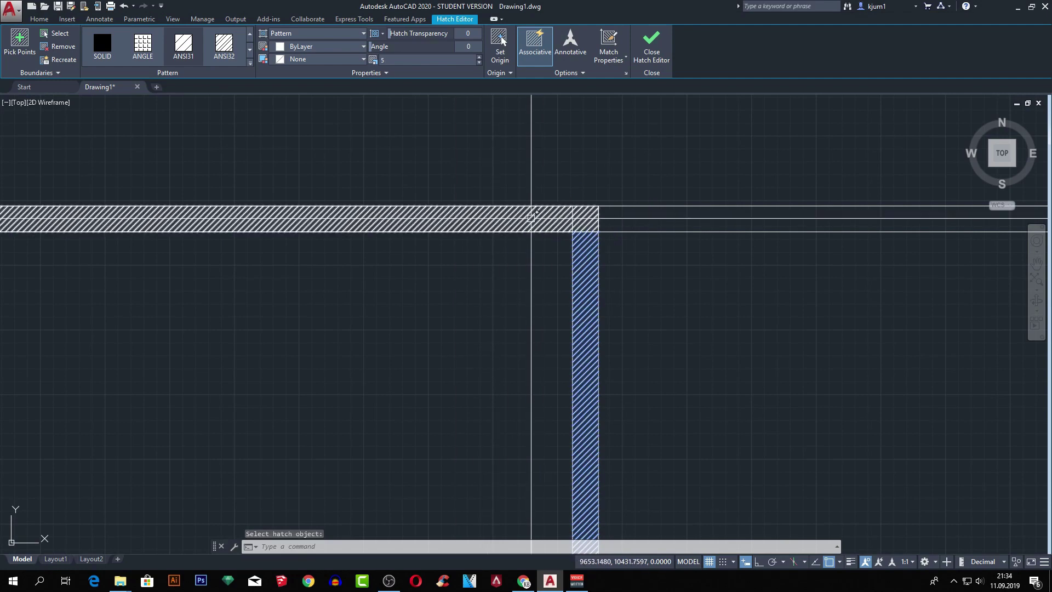
- Exit hatch editing and pan and zoom to show the whole hatched wall grid
scroll(589, 295, down, 5)
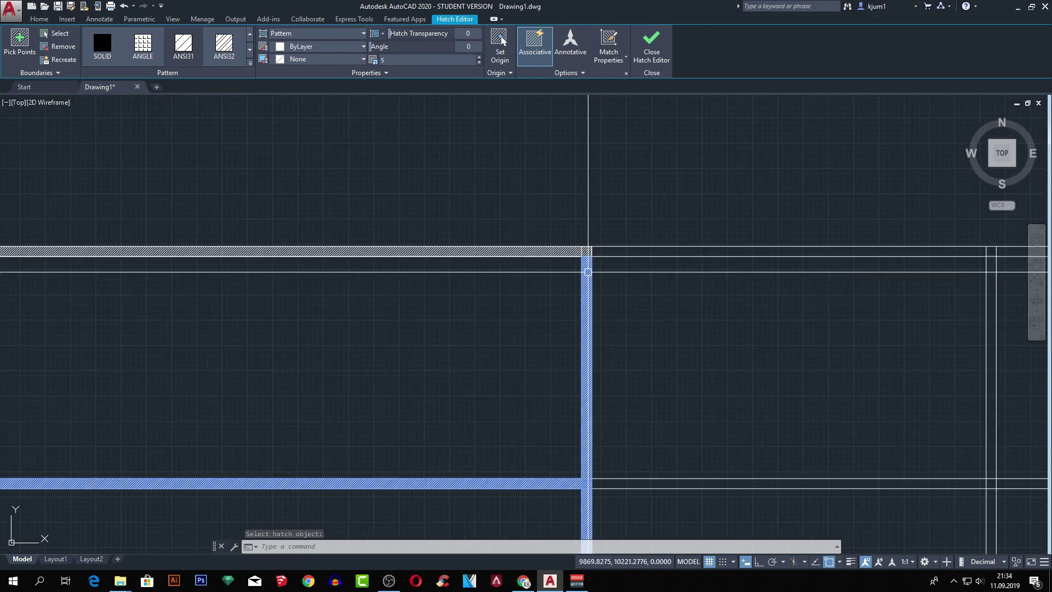
key(Escape)
middle_drag(593, 319, 577, 274)
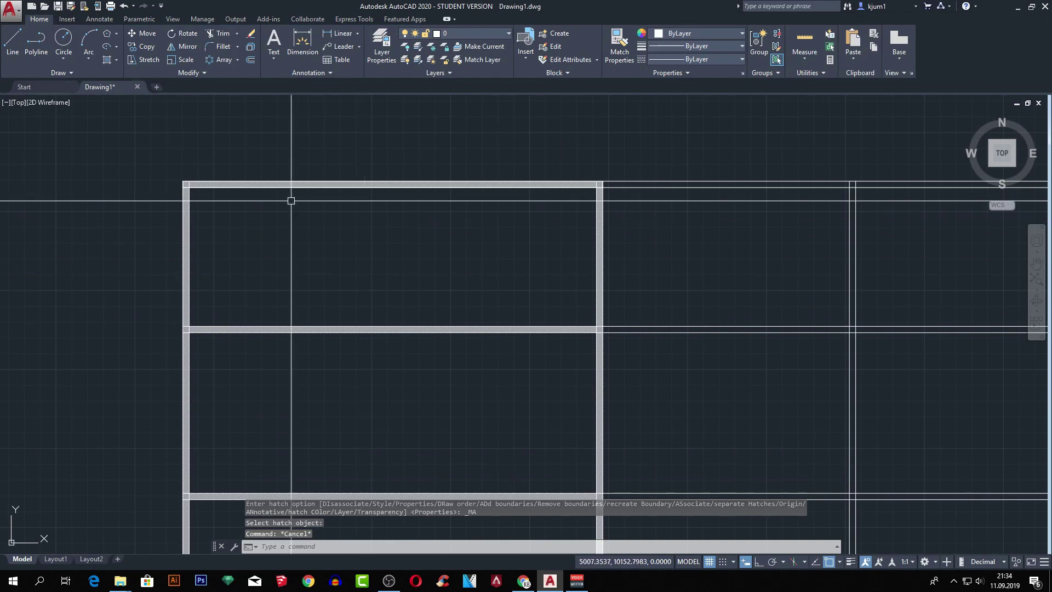
scroll(291, 201, up, 4)
scroll(337, 159, down, 2)
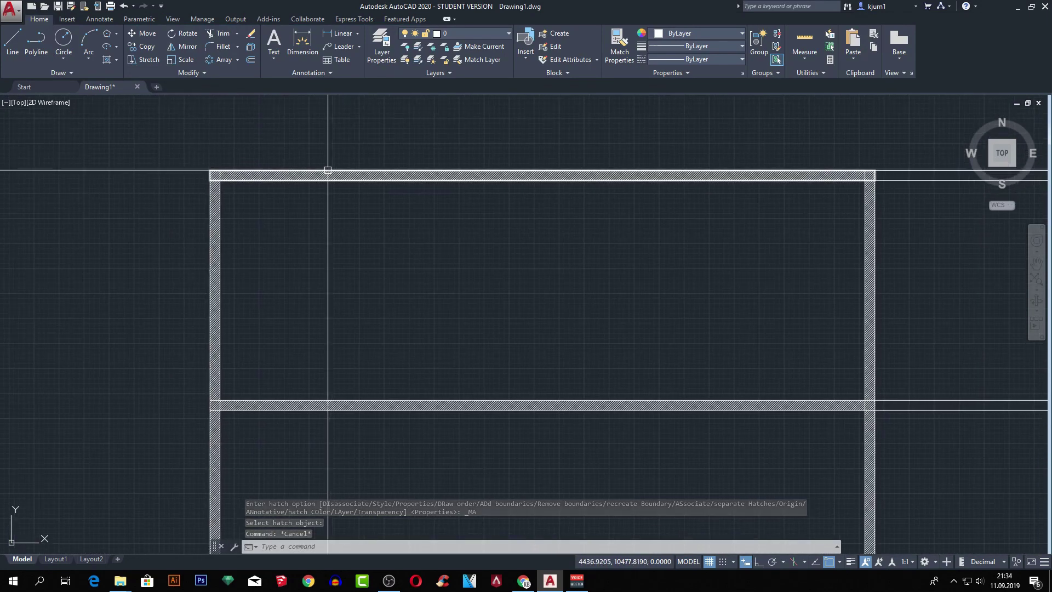
middle_drag(157, 136, 104, 148)
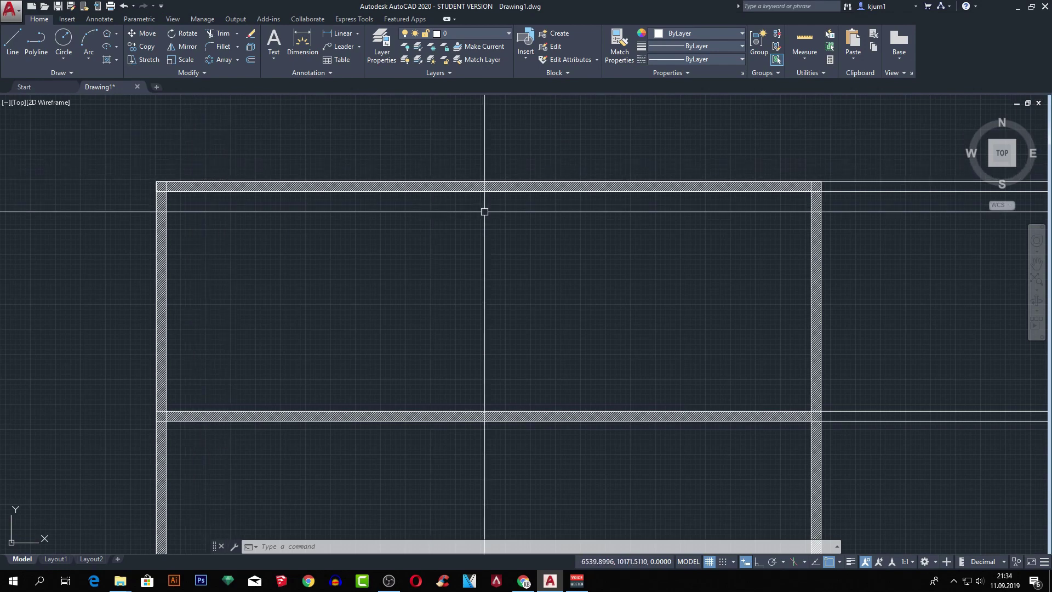
scroll(484, 209, down, 2)
middle_drag(592, 169, 437, 180)
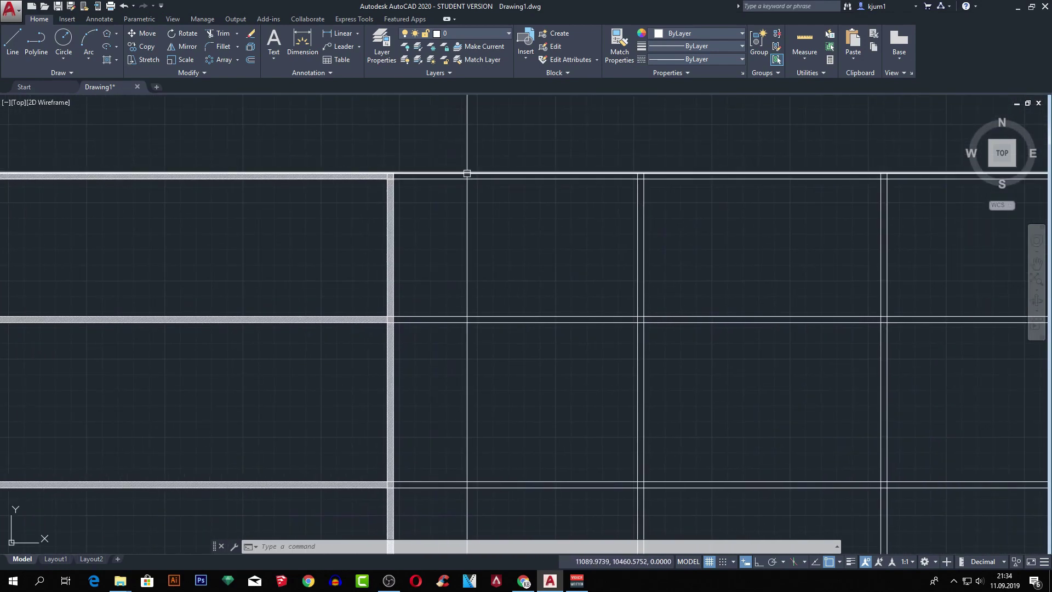
- Select the wall hatch and try adding an interior point, cancelling the failed pick
click(116, 61)
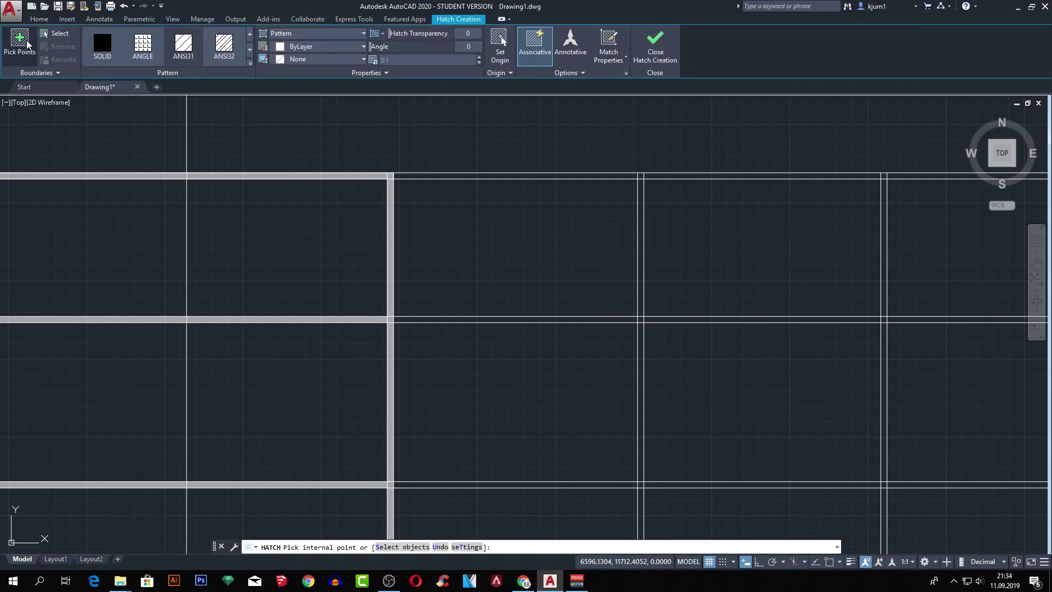
middle_drag(307, 164, 504, 148)
key(Escape)
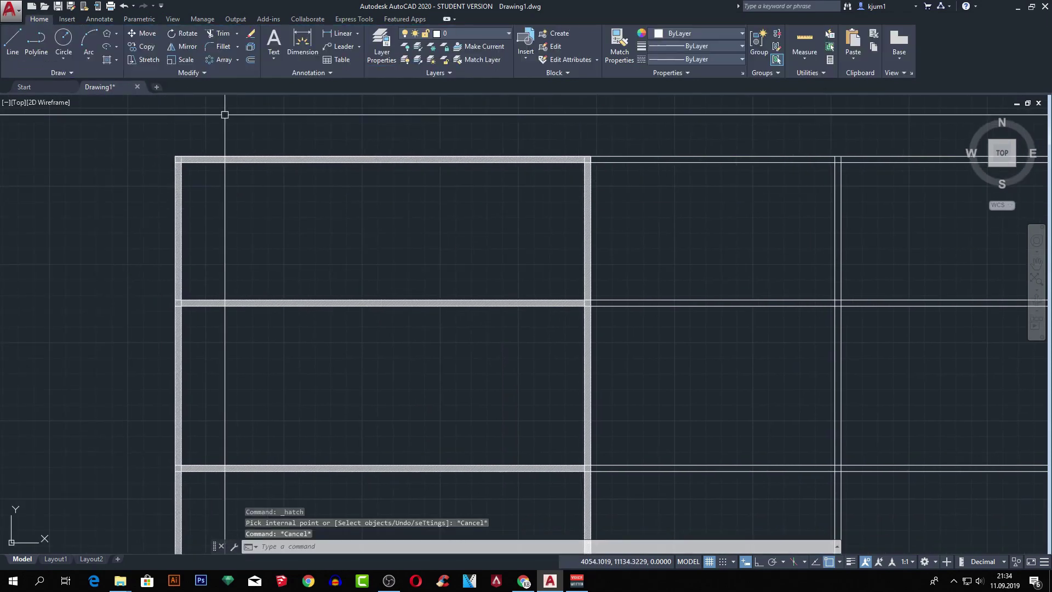
scroll(592, 210, up, 2)
click(584, 213)
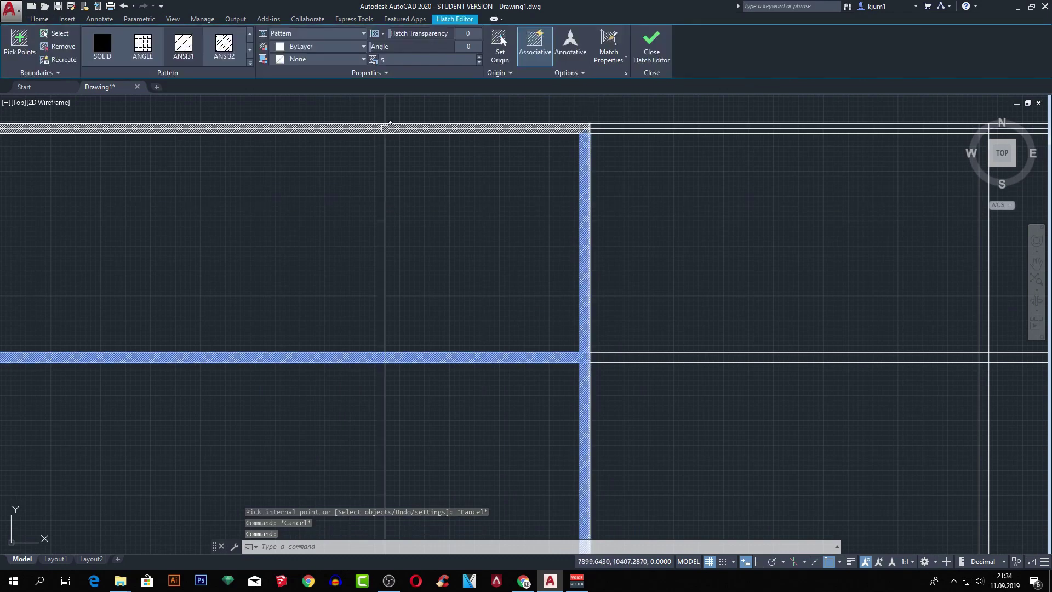
click(66, 38)
click(13, 48)
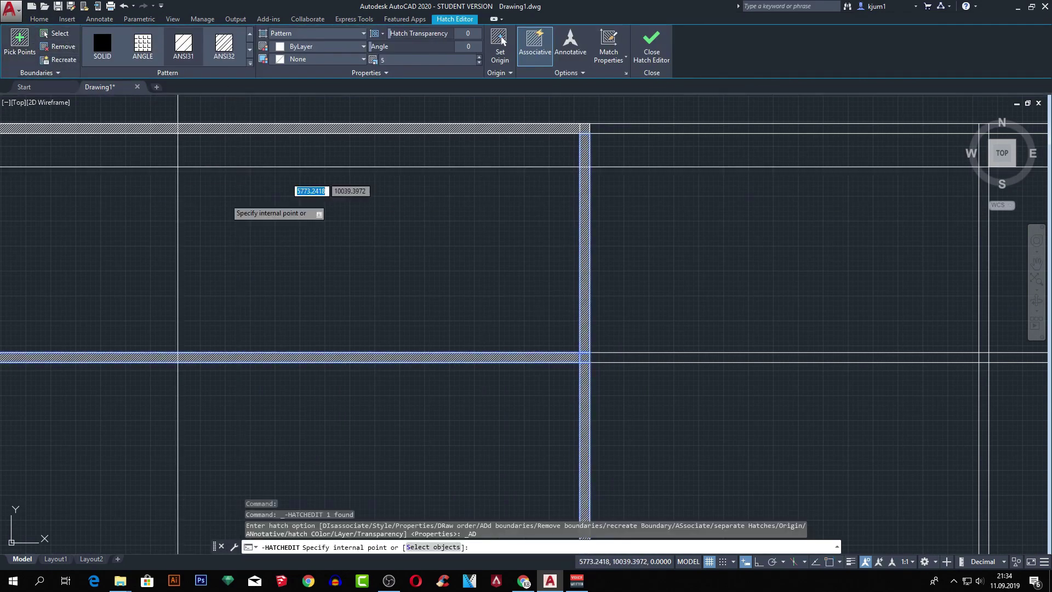
click(383, 205)
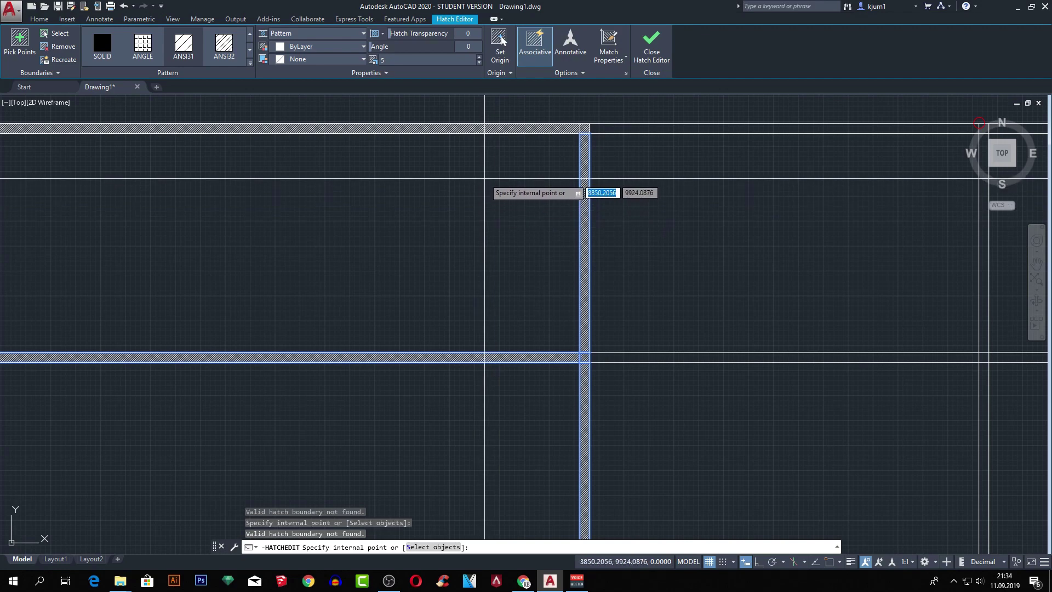
key(Return)
- Add the upper room's interior to the wall hatch, then reselect it for boundary removal
middle_drag(493, 183, 554, 172)
click(16, 47)
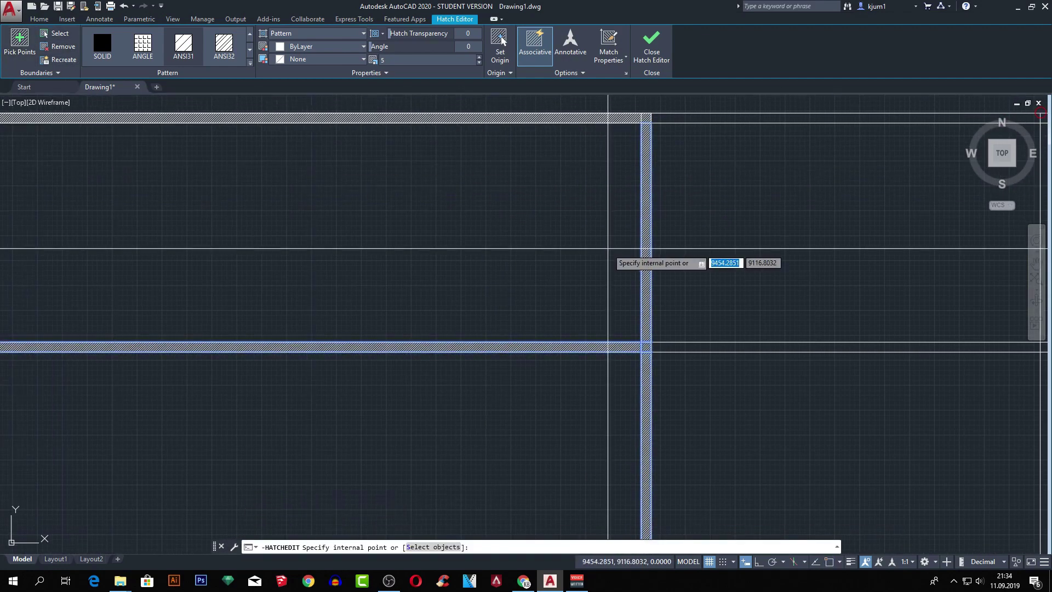
middle_drag(607, 248, 740, 248)
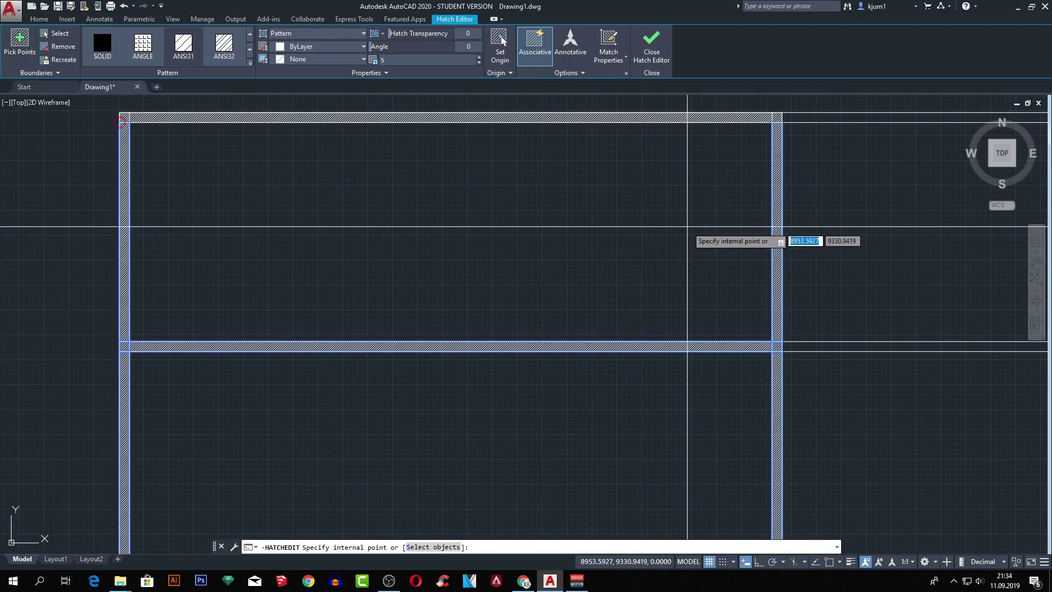
click(550, 214)
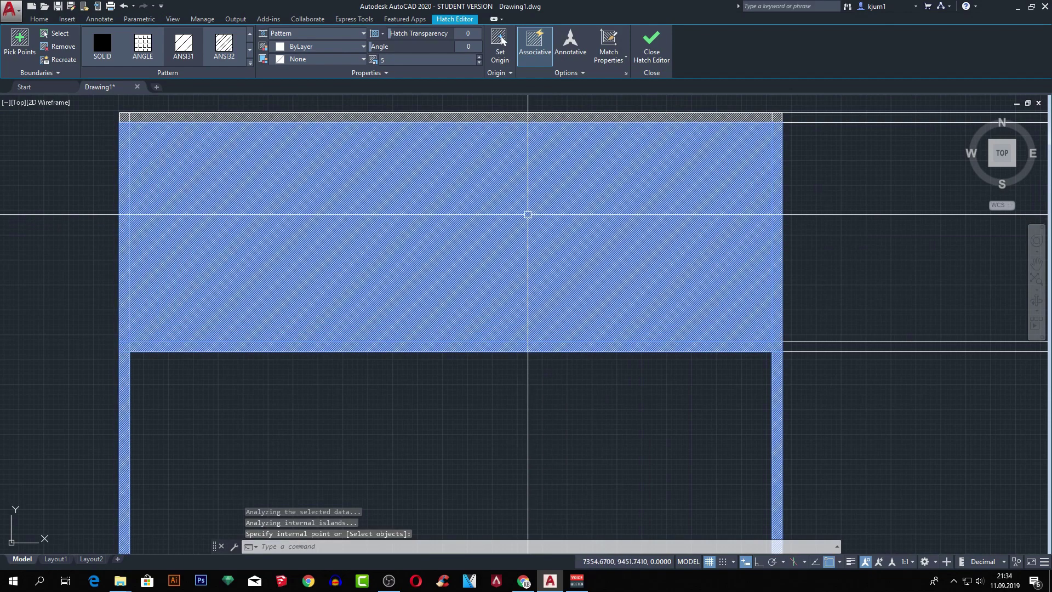
key(Escape)
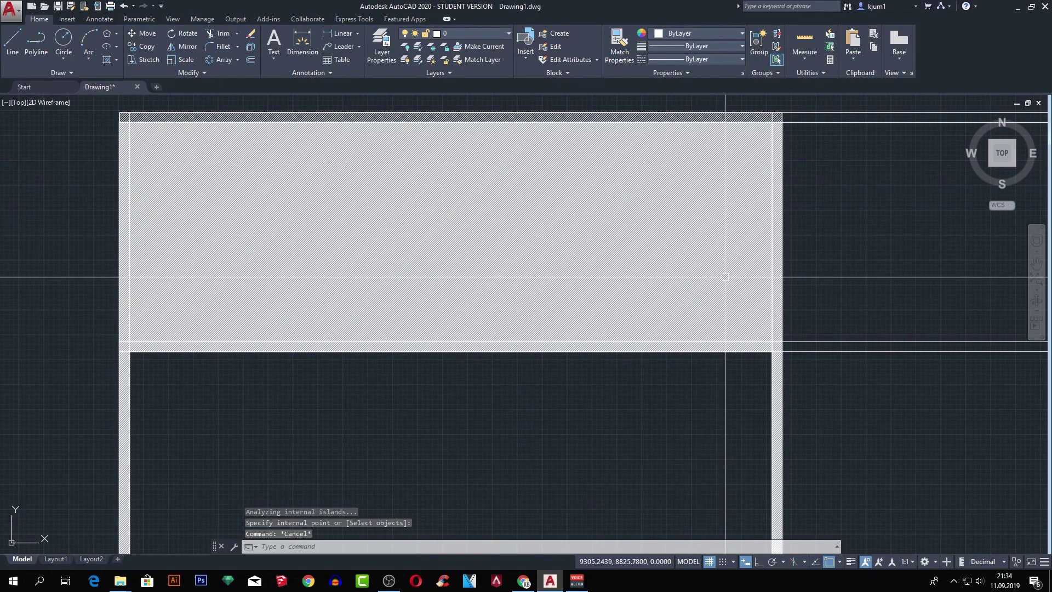
click(777, 277)
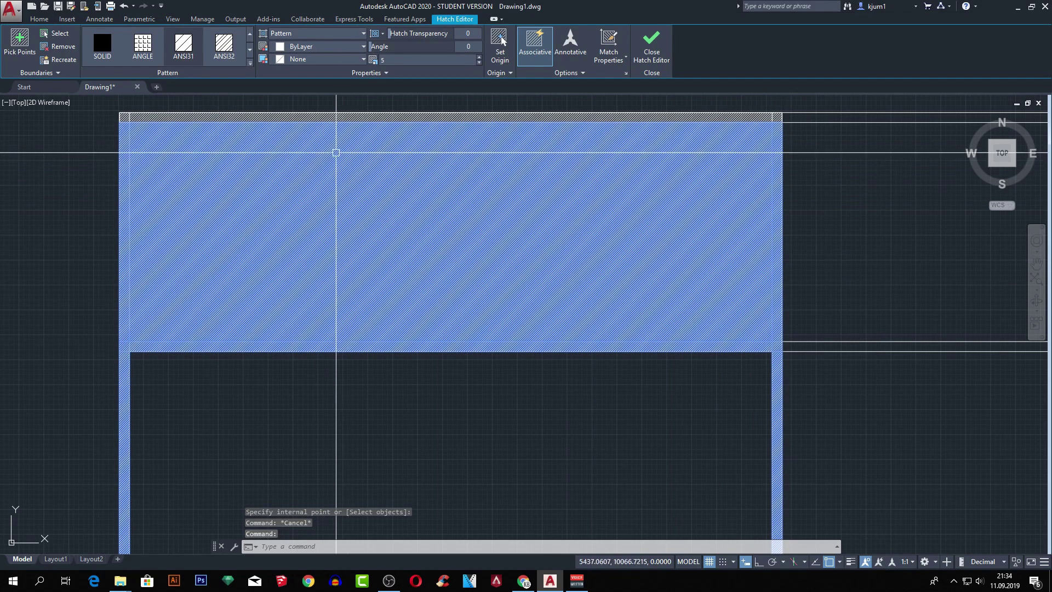
click(66, 48)
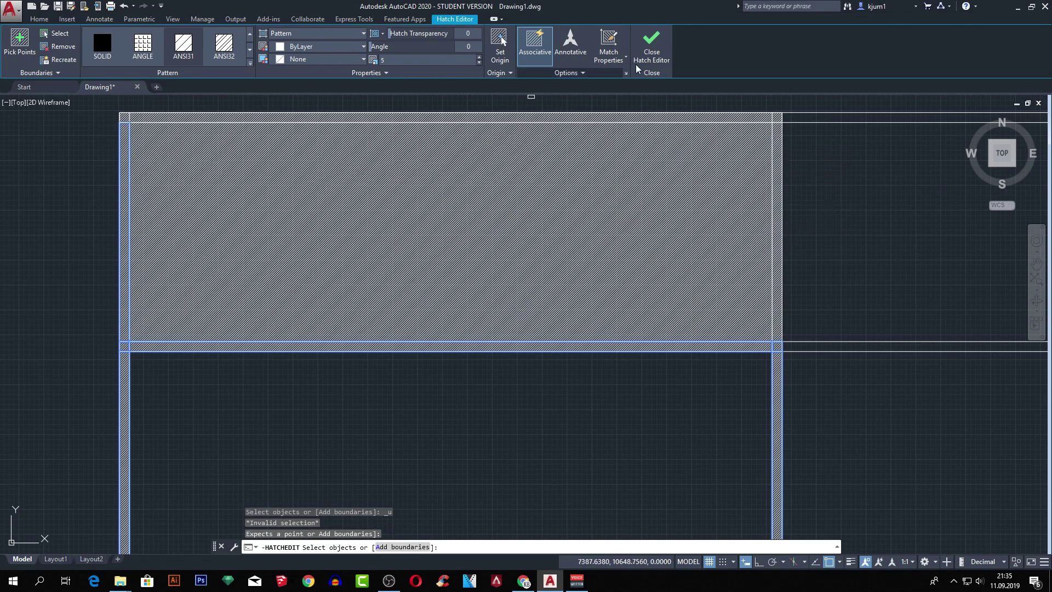
- Try SOLID, remove the upper room's fill from the hatch, then undo that removal
click(663, 48)
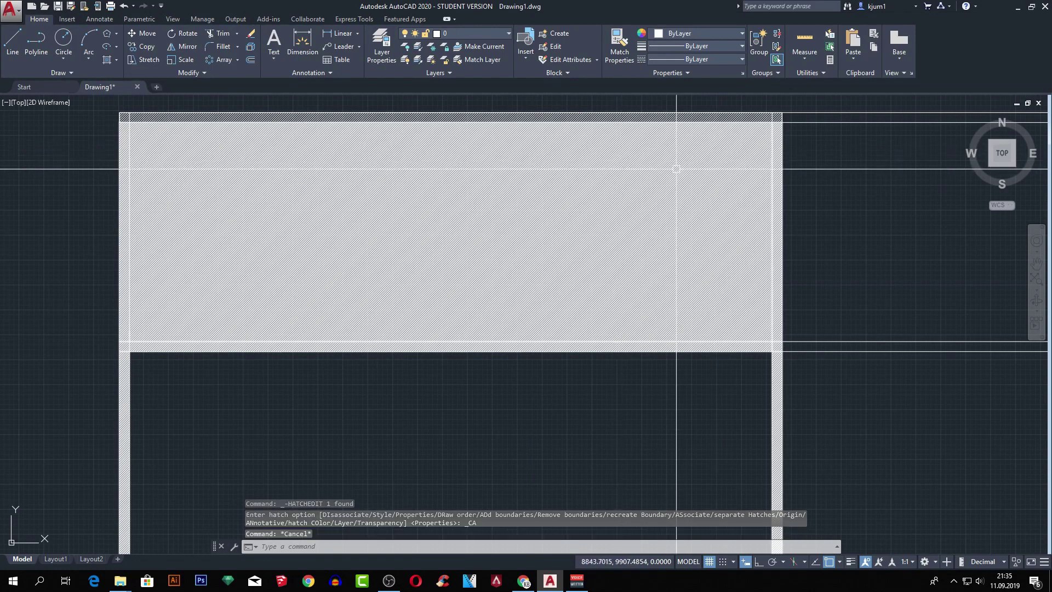
click(679, 166)
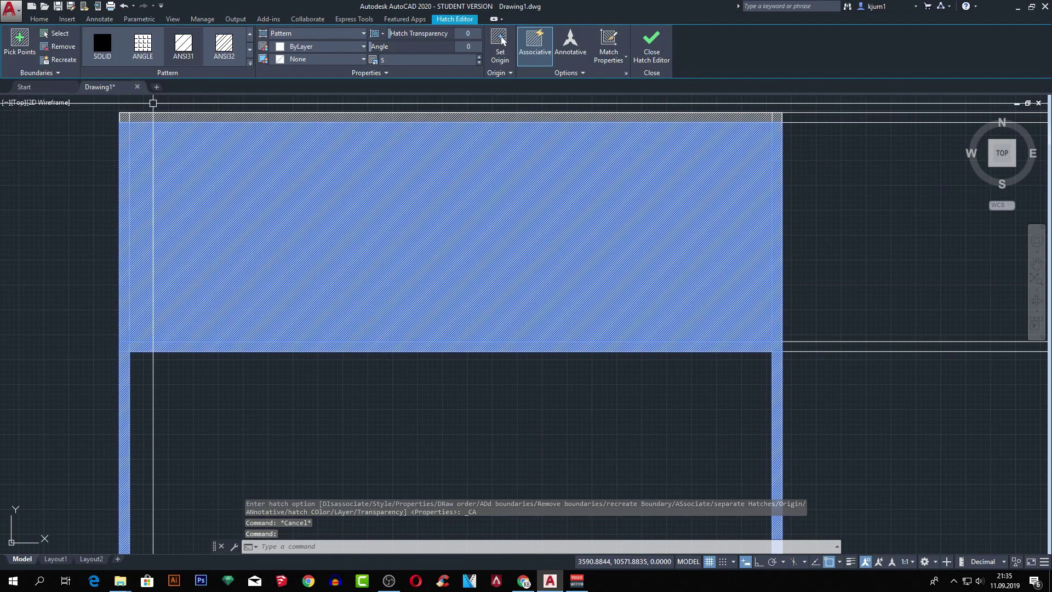
click(89, 61)
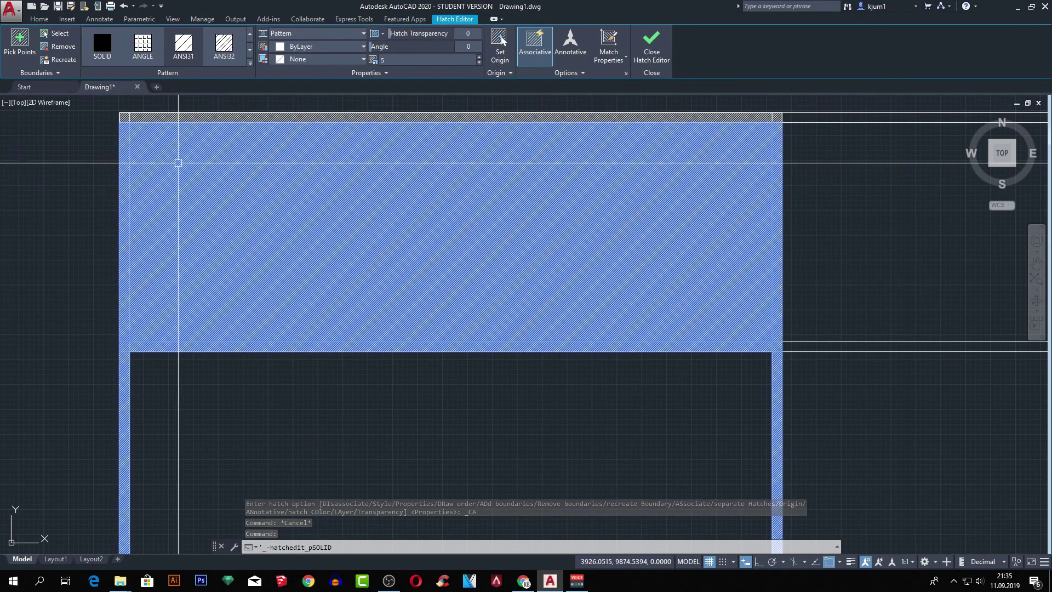
click(63, 48)
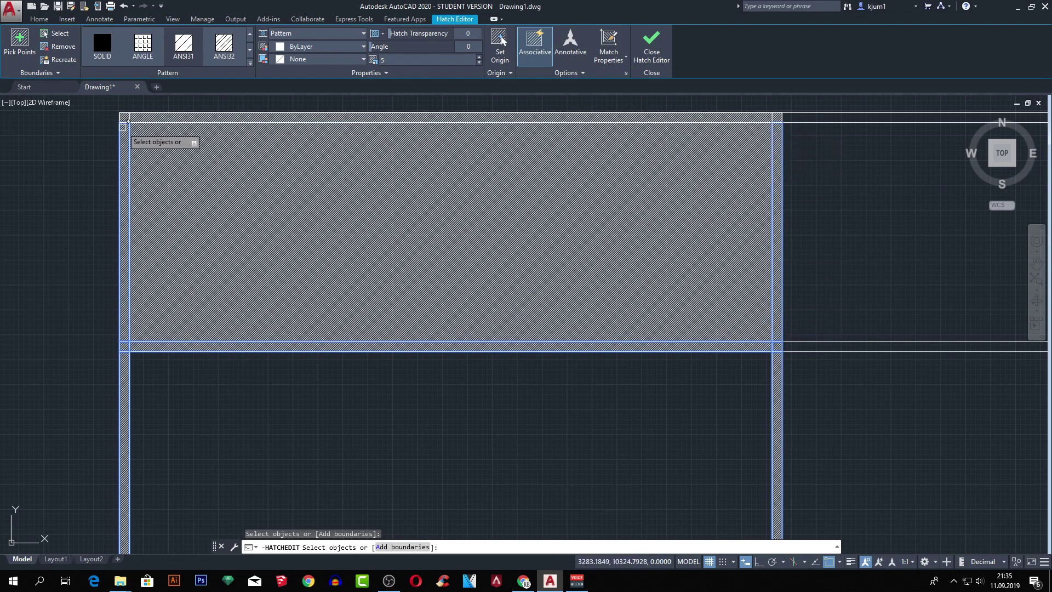
click(743, 183)
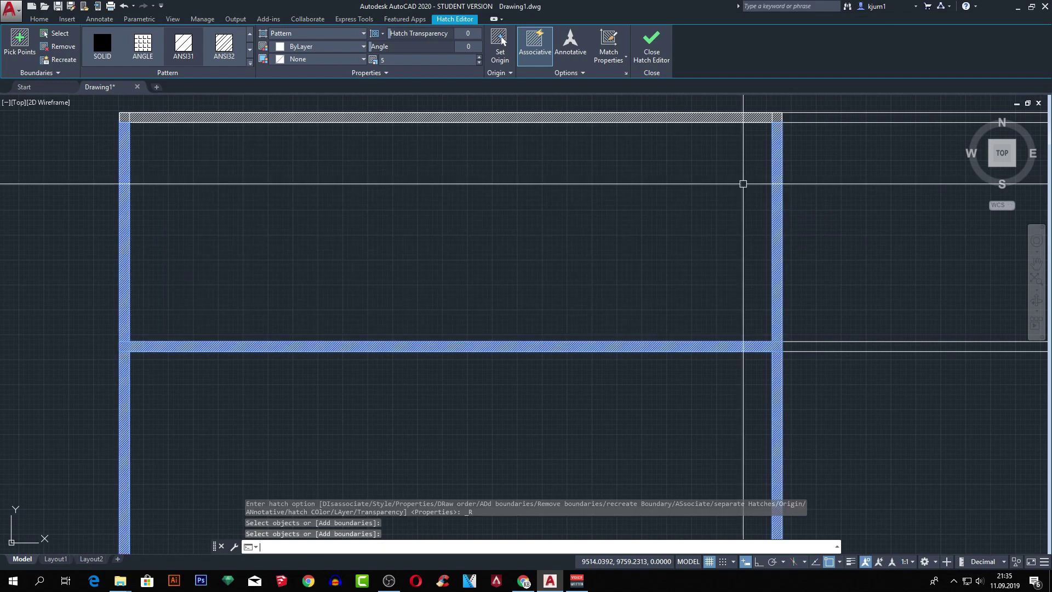
key(Return)
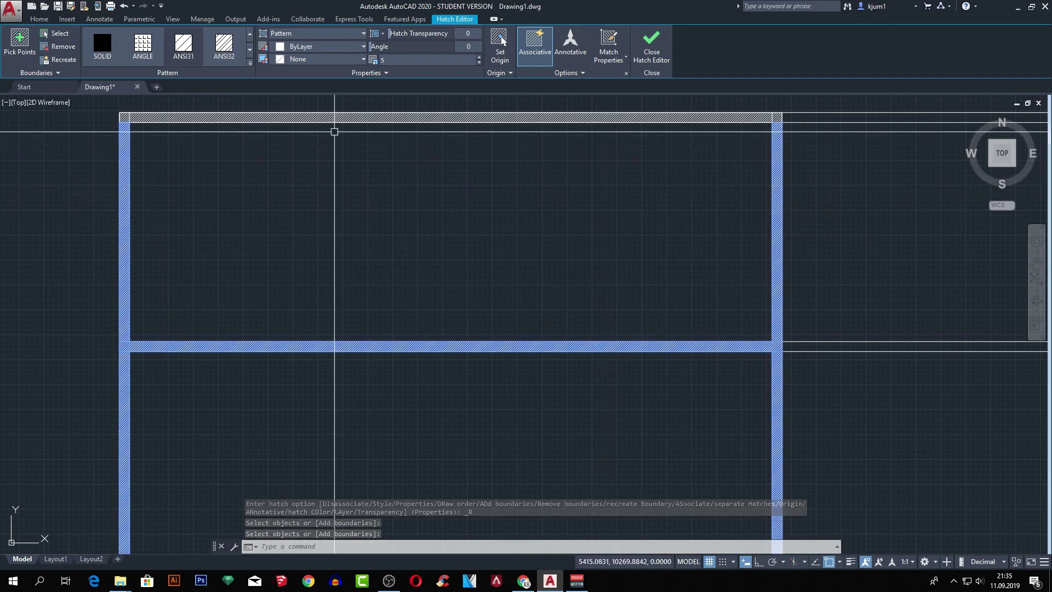
key(ctrl+z)
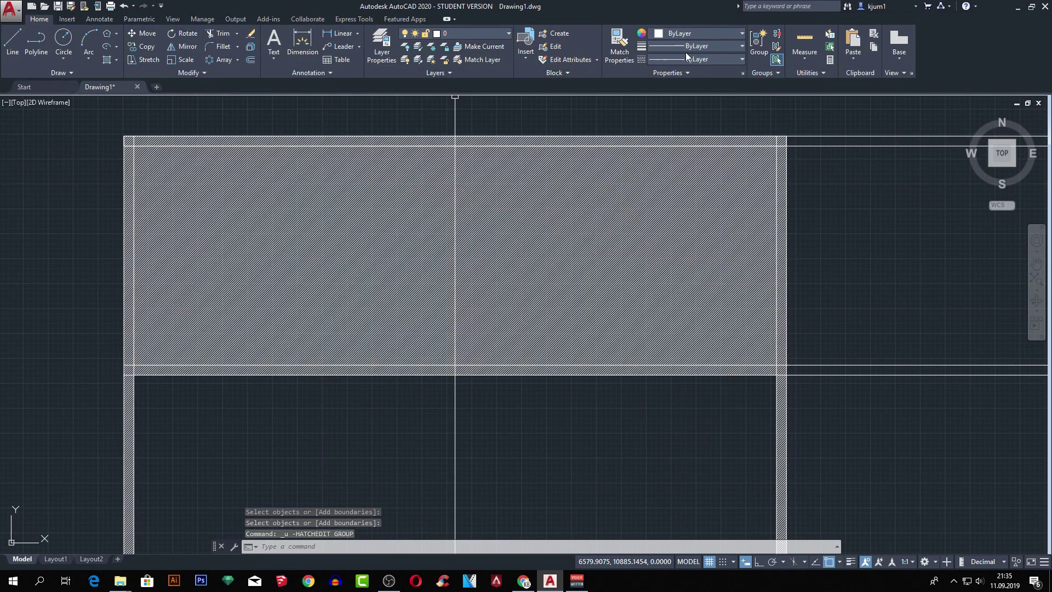
- Set the current lineweight to 1.58 mm and the drawing colour to red
click(686, 46)
click(701, 213)
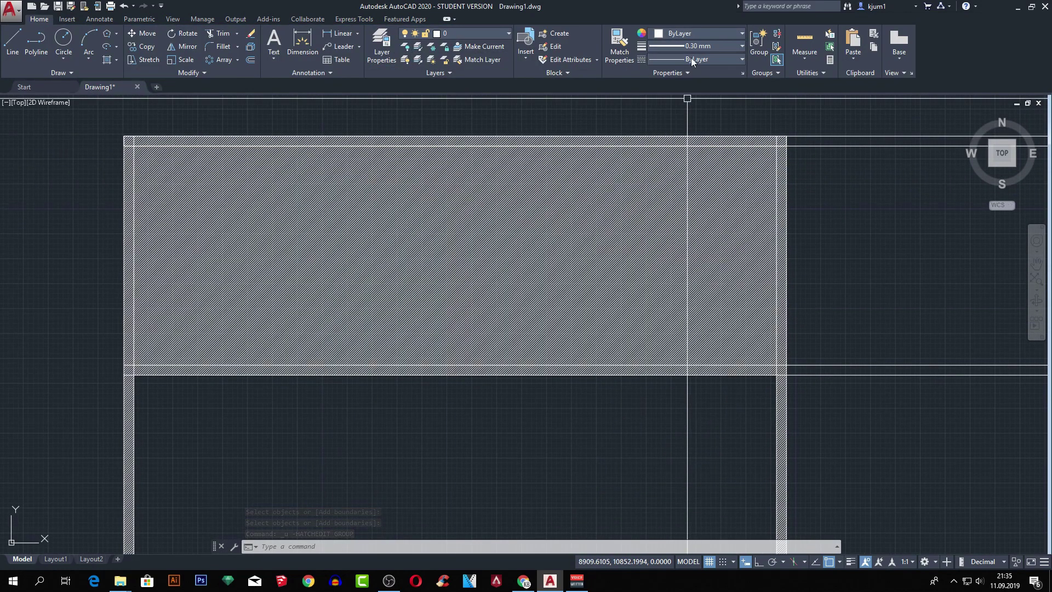
click(704, 45)
click(699, 209)
click(694, 34)
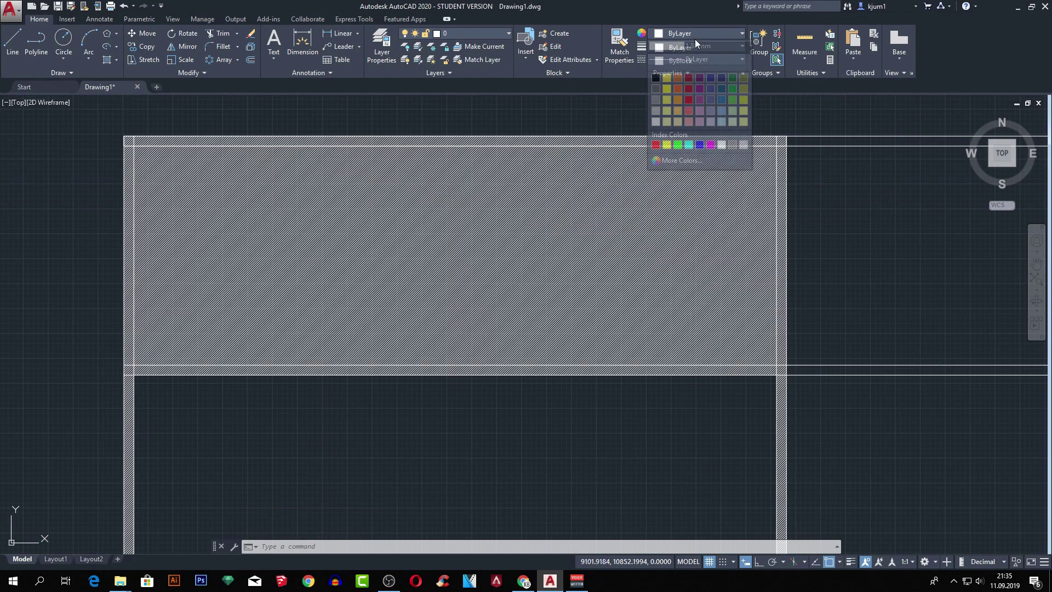
click(685, 99)
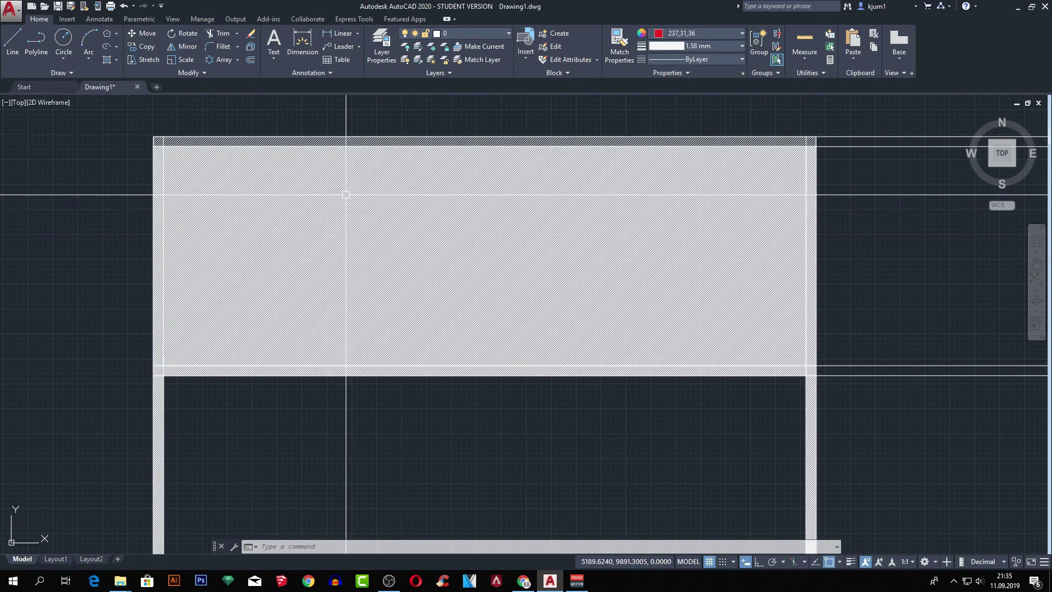
text(p)
- Draw a polyline from the room's top-left corner through its bottom-left and bottom-right corners
key(Return)
scroll(153, 139, up, 5)
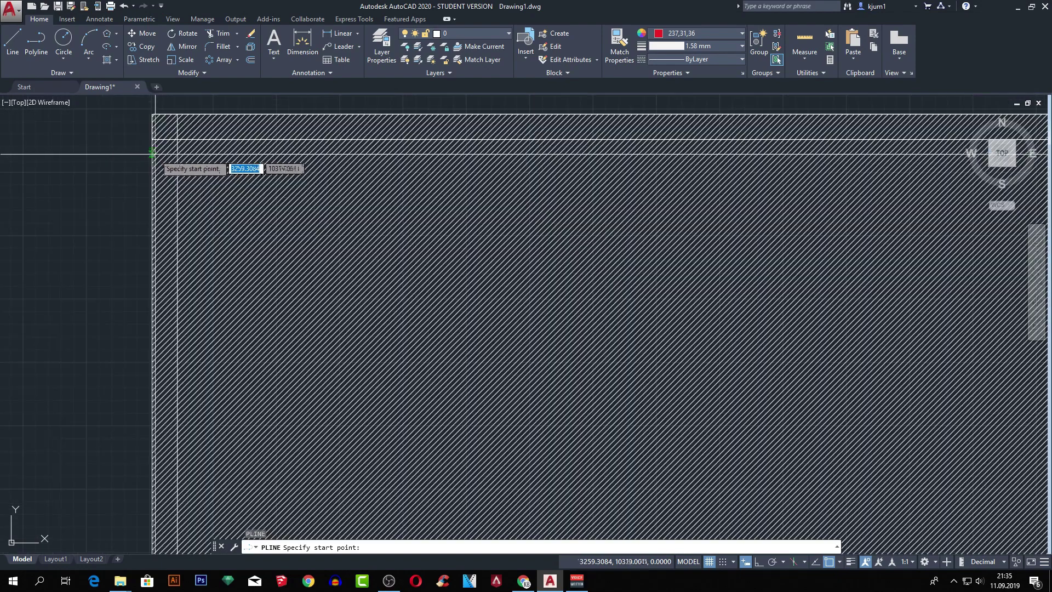
click(152, 139)
scroll(177, 139, down, 3)
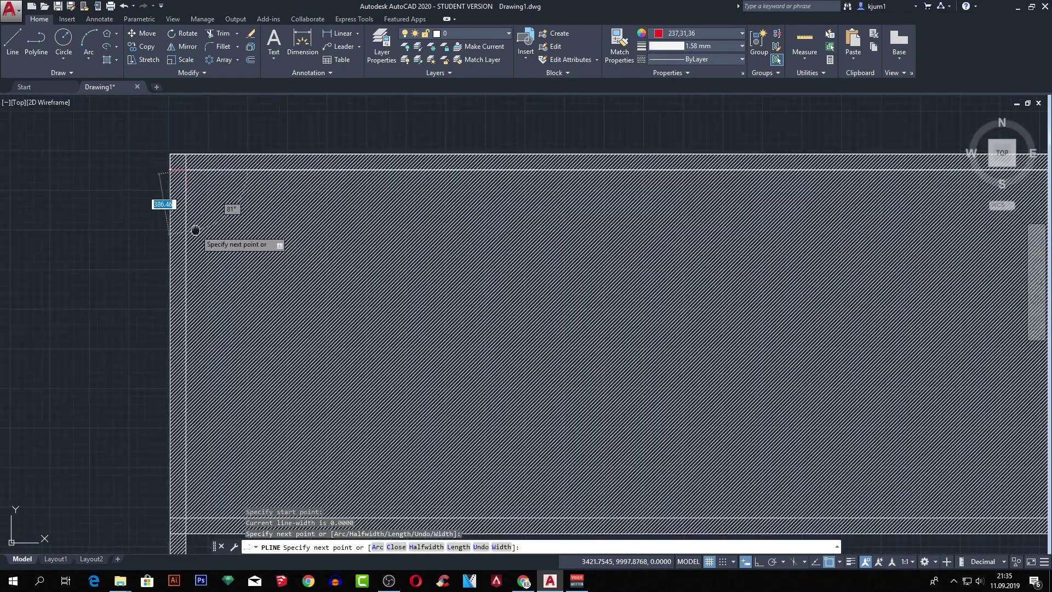
click(183, 466)
middle_drag(699, 431, 473, 406)
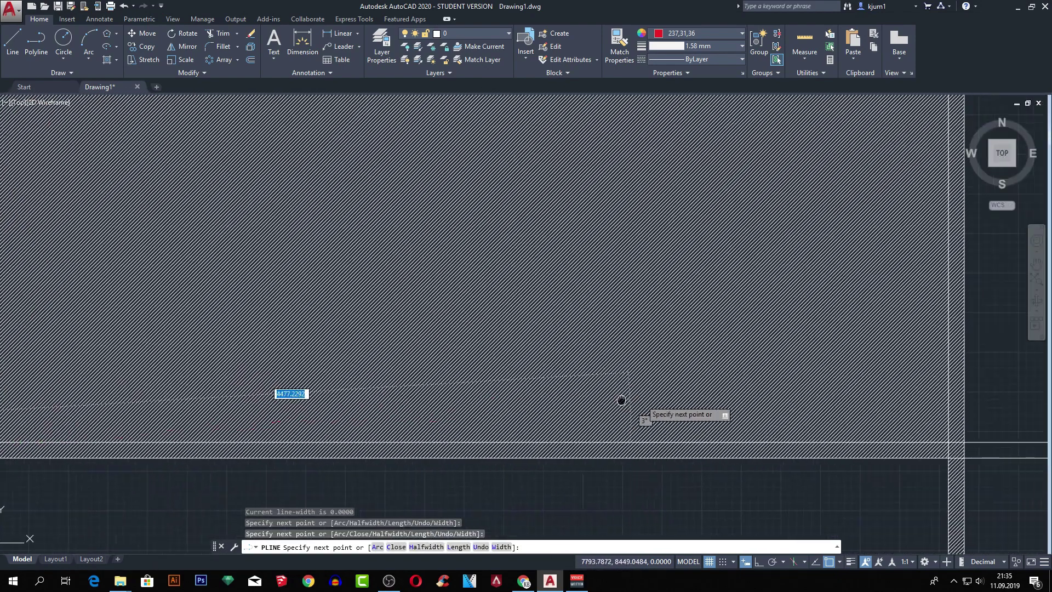
click(846, 441)
middle_drag(845, 317, 788, 269)
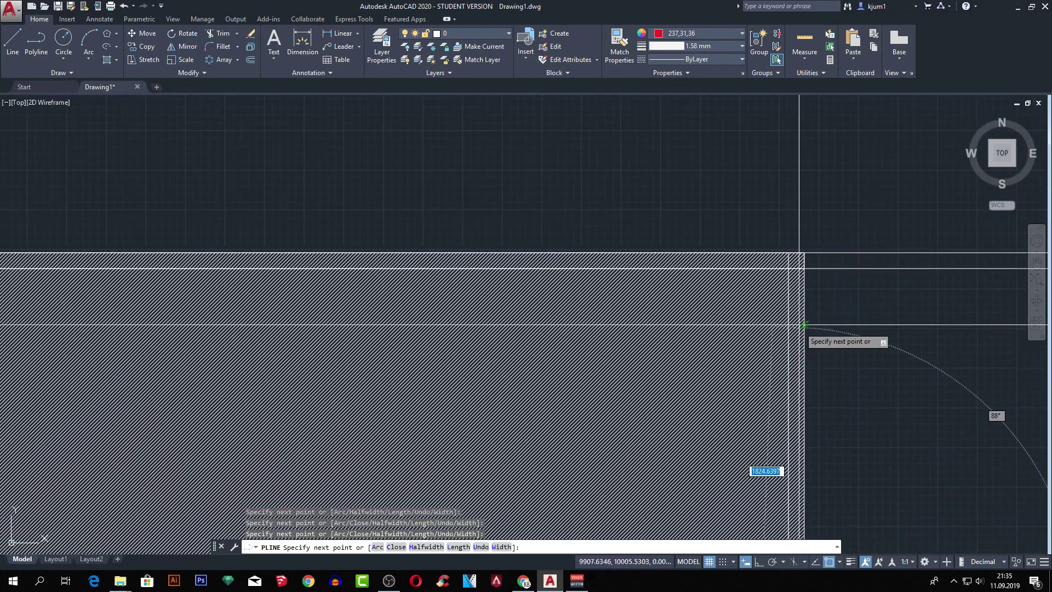
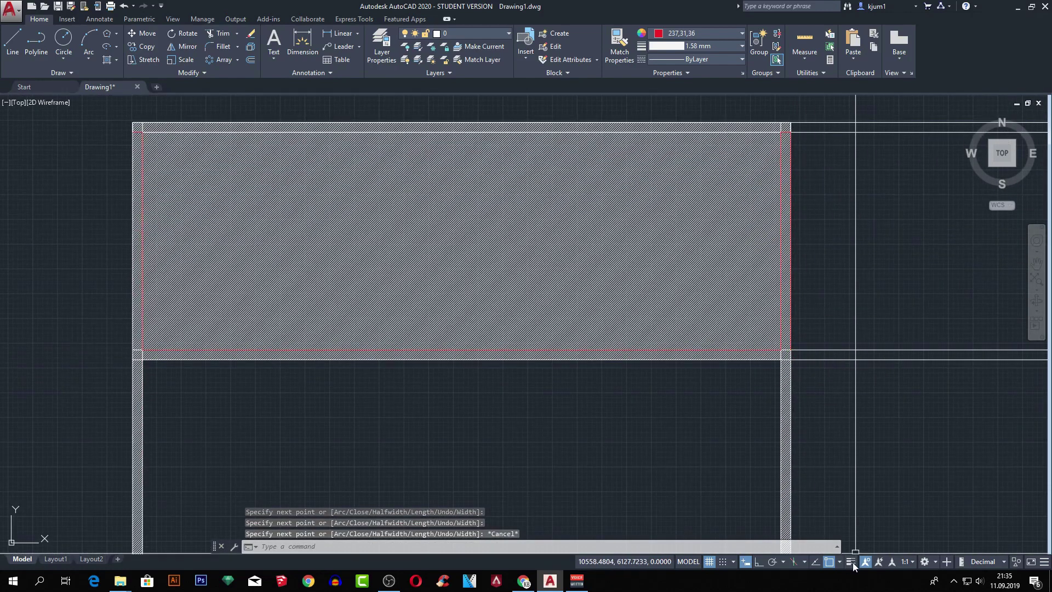
- Turn on lineweight display and remove the top boundary from the top cell's hatch
click(851, 561)
middle_drag(642, 300, 716, 307)
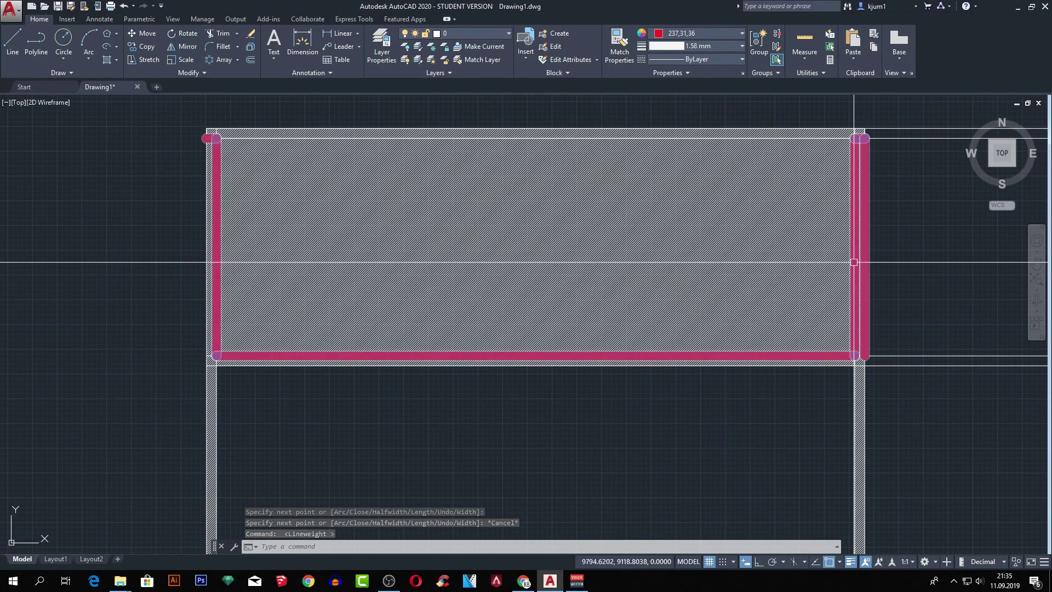
click(761, 208)
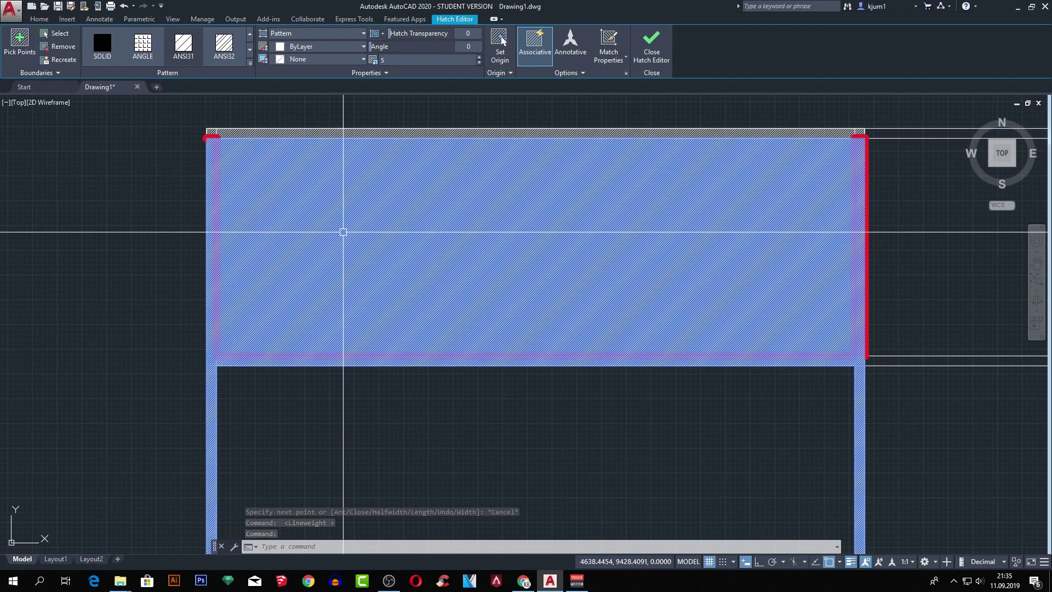
click(70, 52)
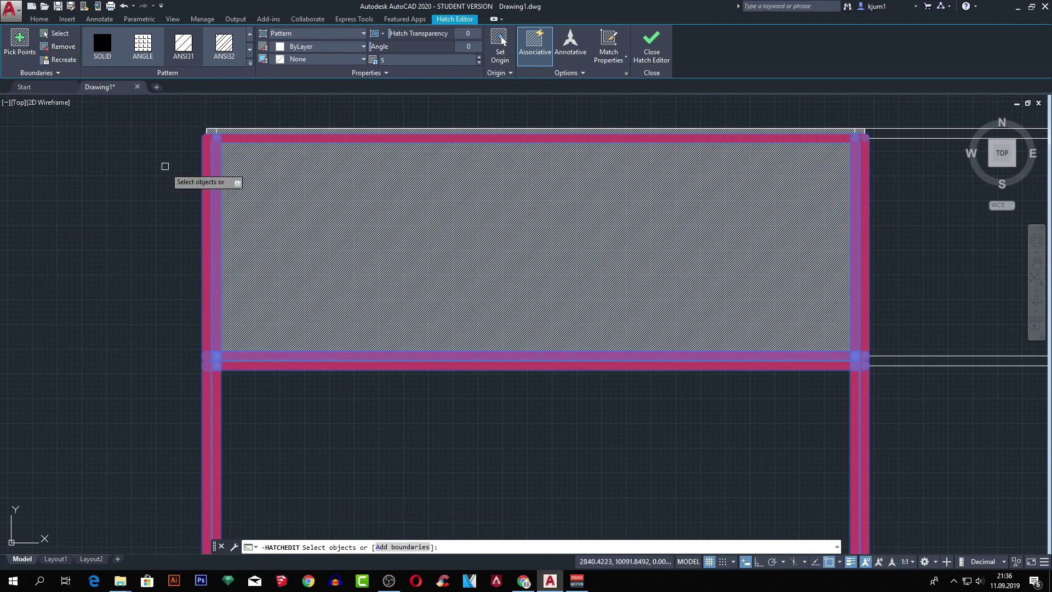
middle_drag(162, 230, 130, 247)
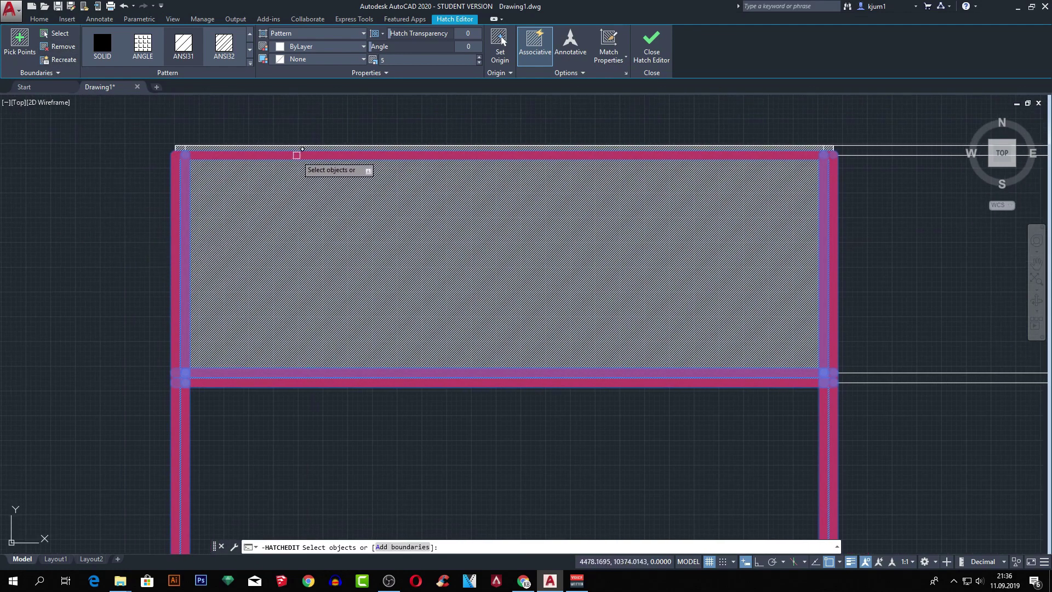
click(700, 155)
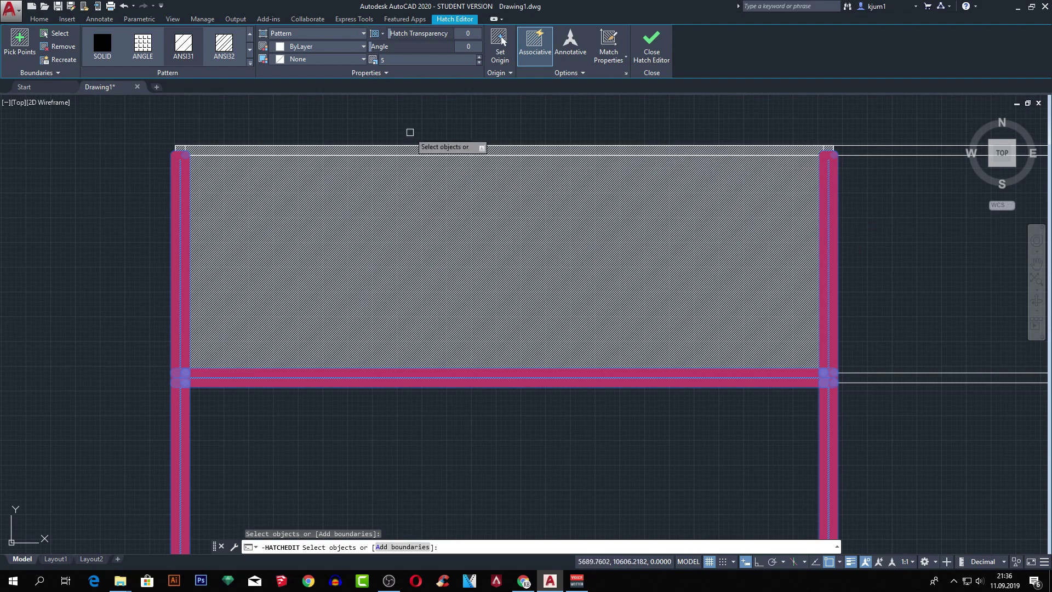
click(655, 46)
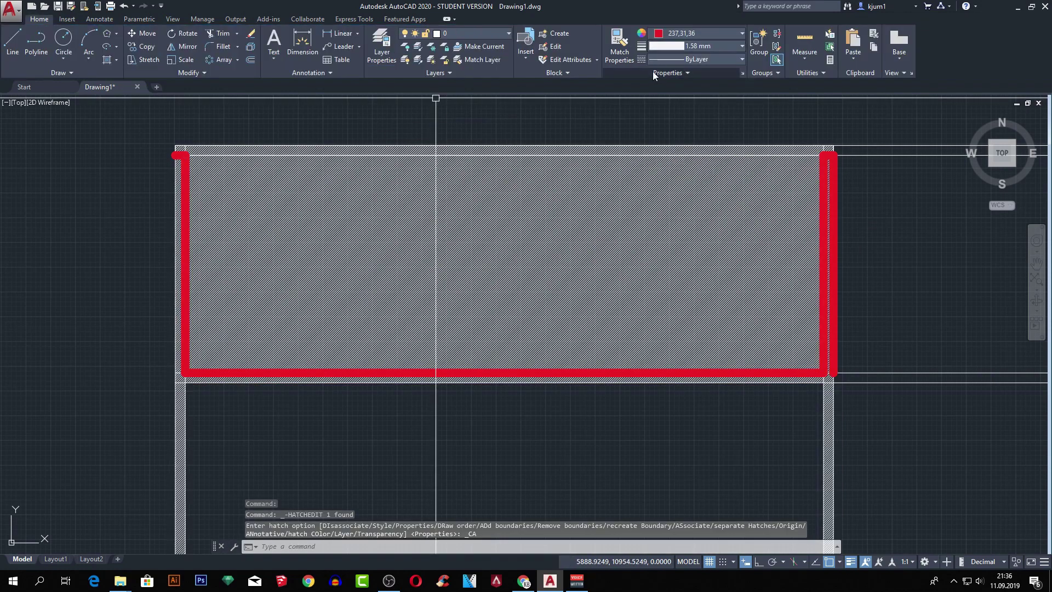
- Retry removing the hatch boundary, cancel it, and delete the red outline polyline
click(682, 194)
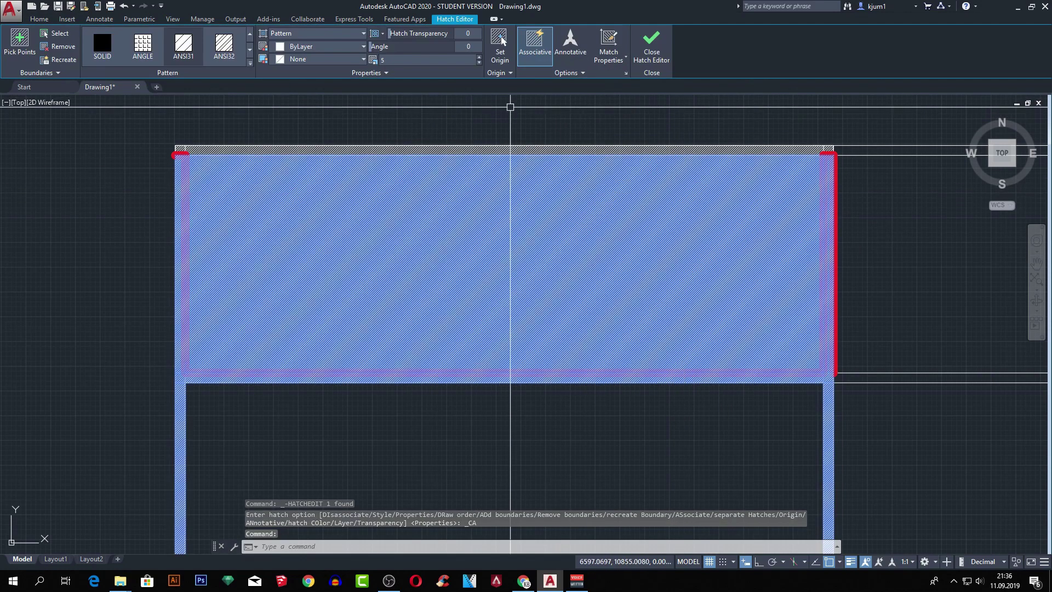
click(60, 49)
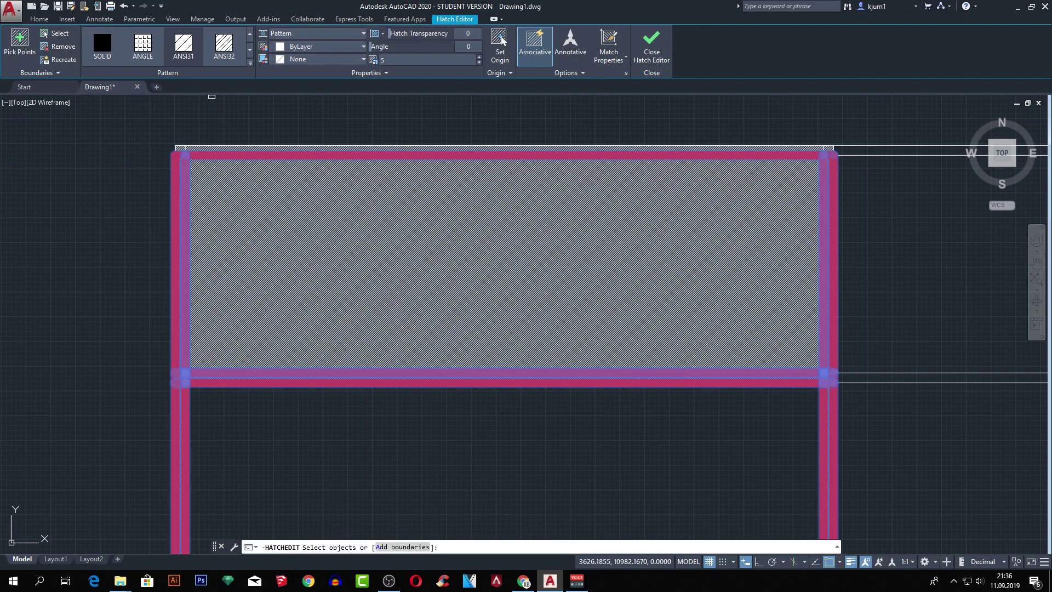
click(301, 154)
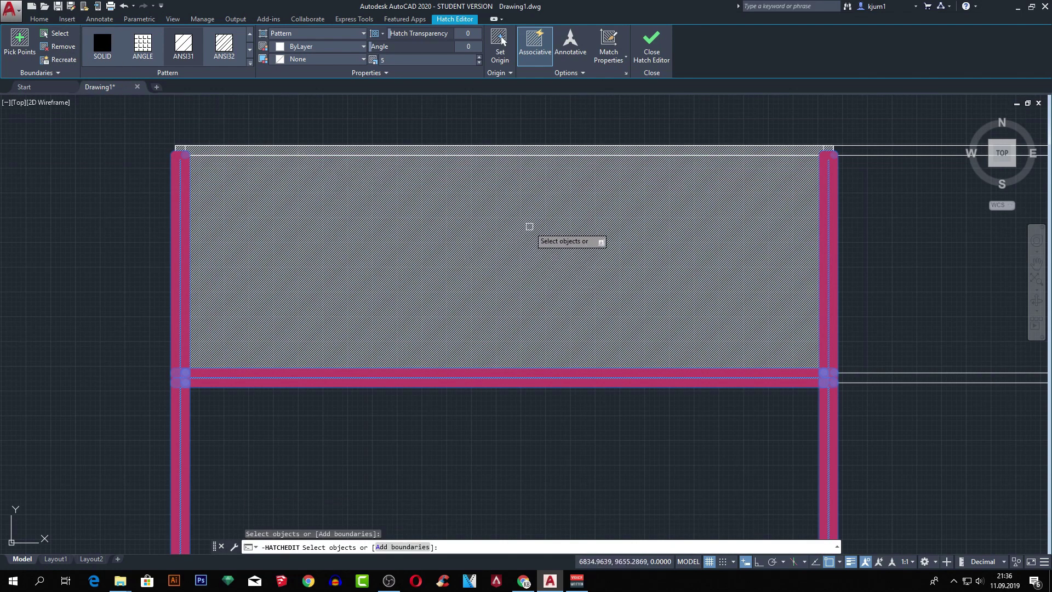
key(Escape)
key(Escape)
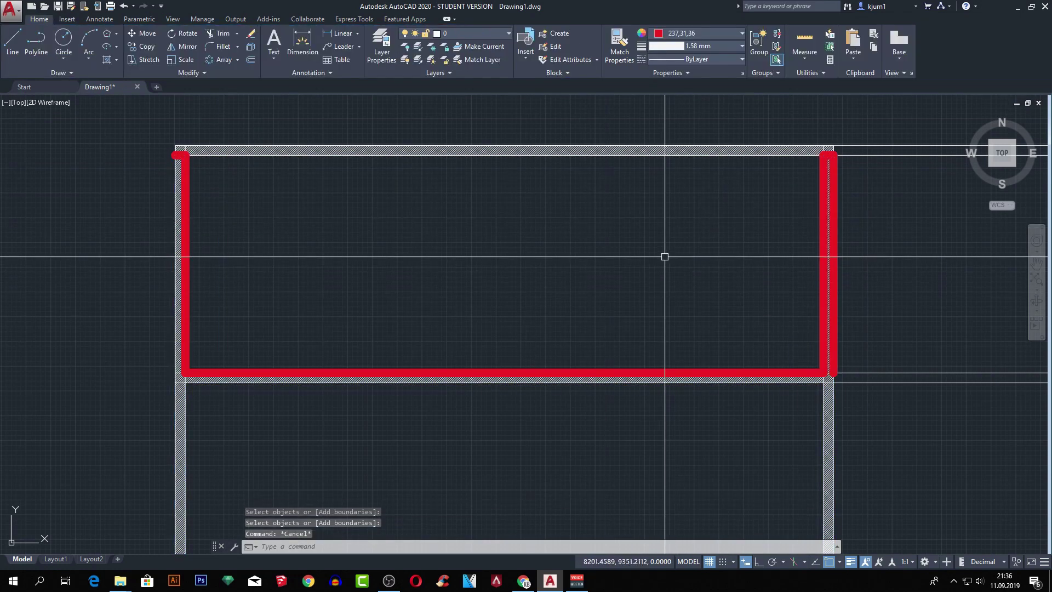
middle_drag(664, 257, 605, 241)
click(763, 265)
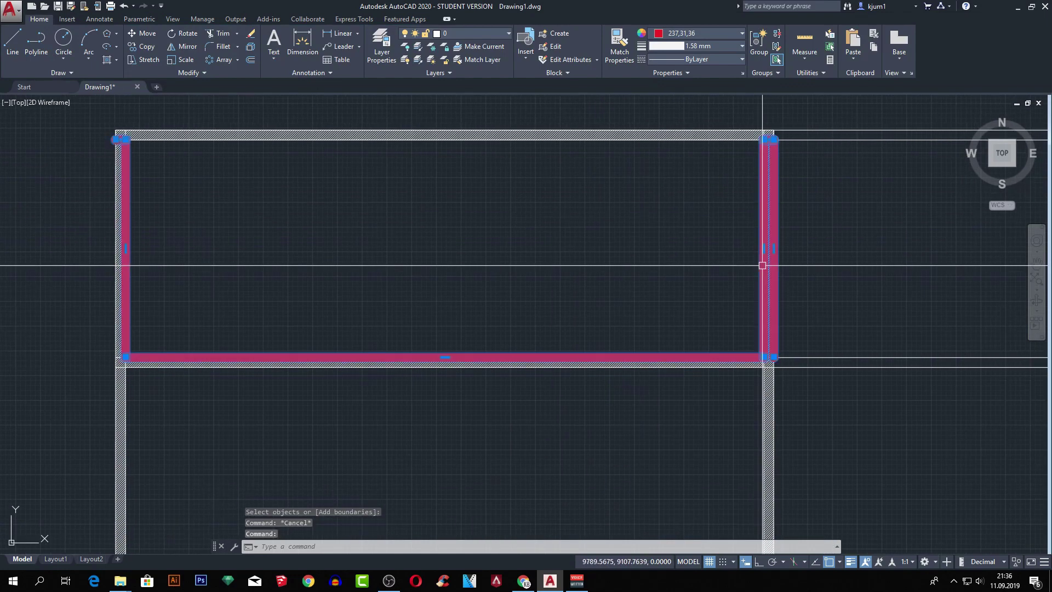
key(Delete)
- Fill the top frame cell with a blue-to-yellow linear gradient
middle_drag(615, 216, 642, 199)
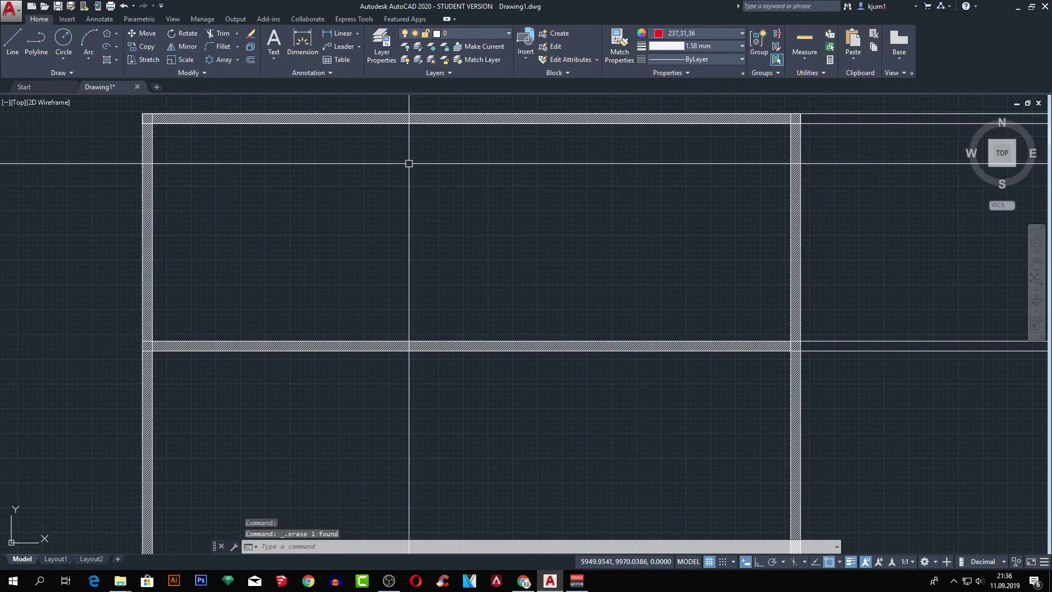
scroll(409, 163, down, 2)
middle_drag(434, 168, 375, 187)
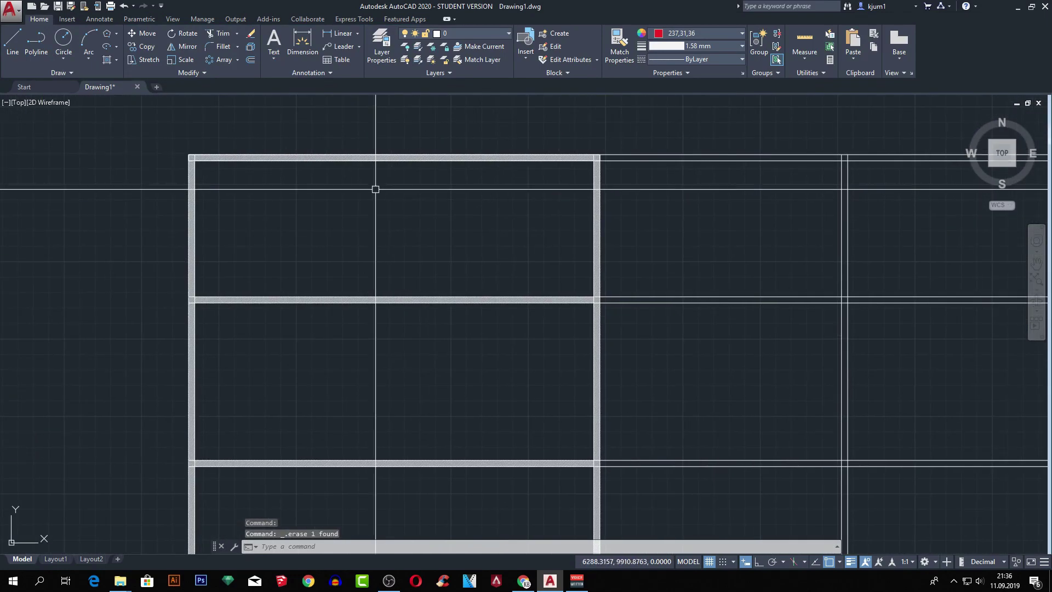
click(117, 60)
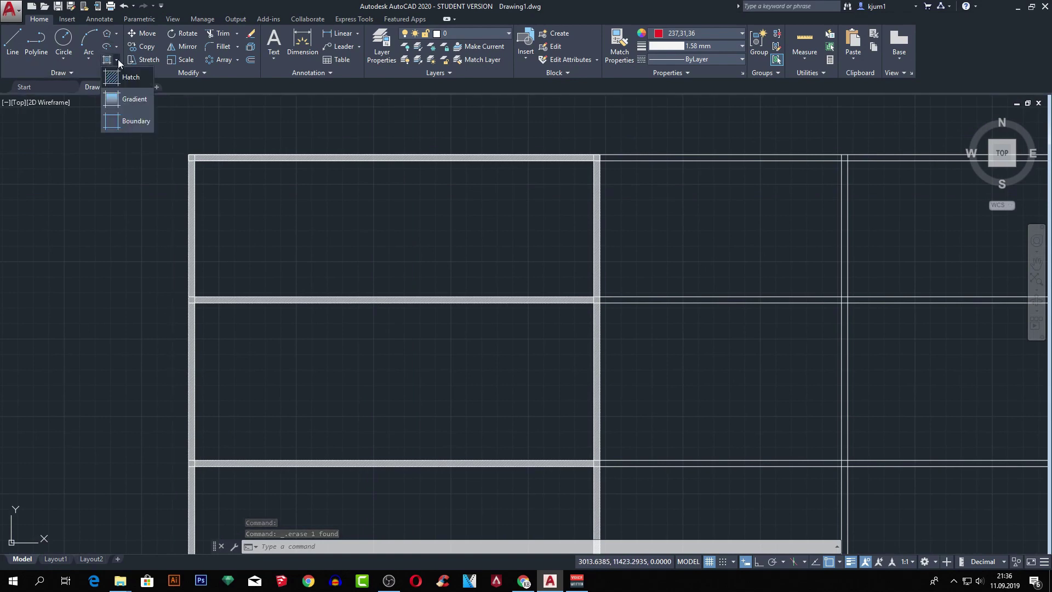
click(132, 100)
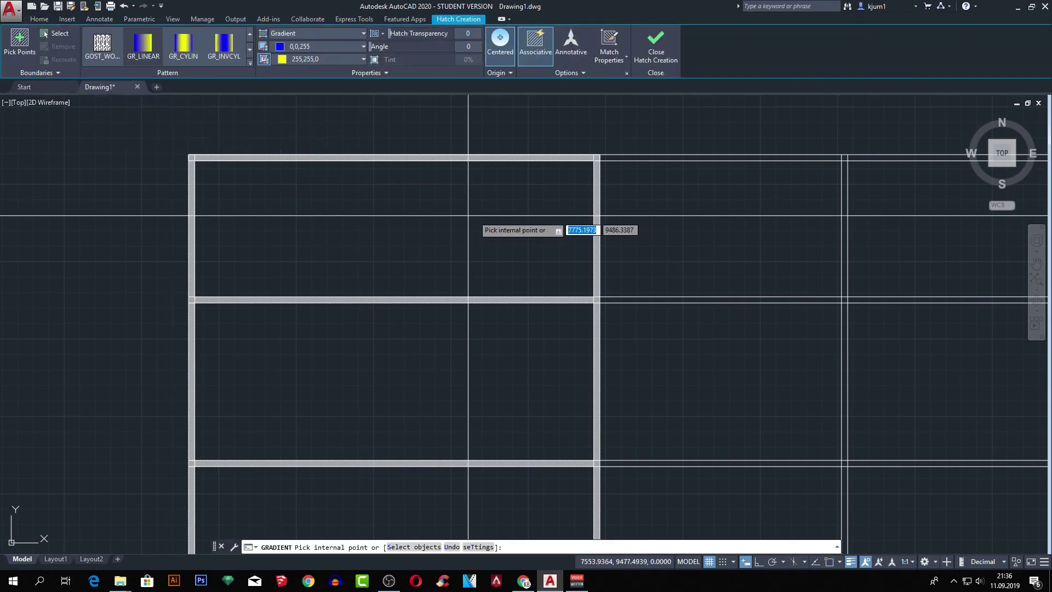
mouse_move(468, 216)
middle_down()
mouse_move(214, 258)
mouse_move(563, 227)
middle_up()
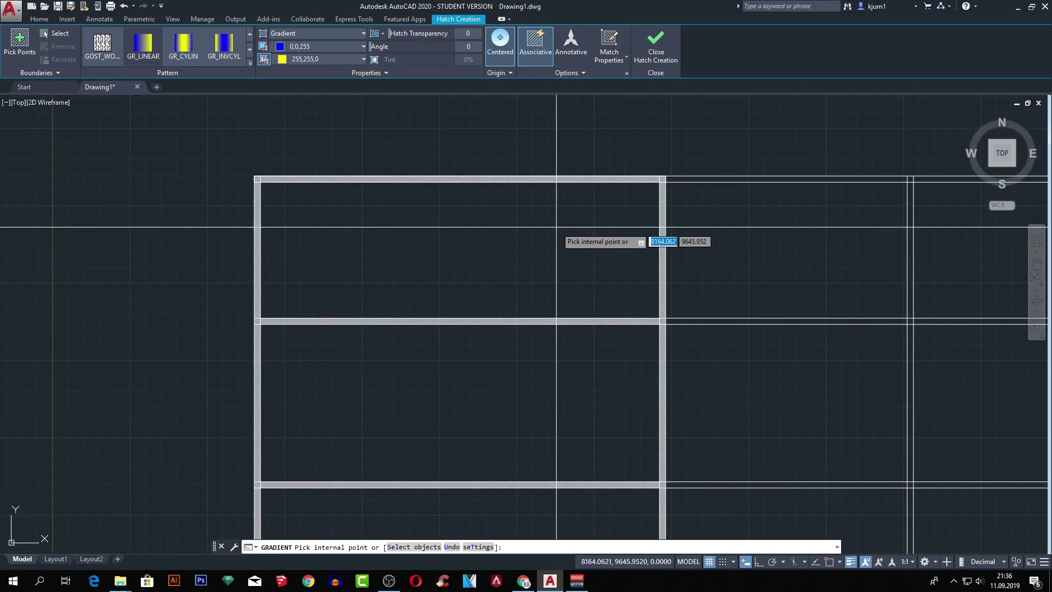
click(455, 215)
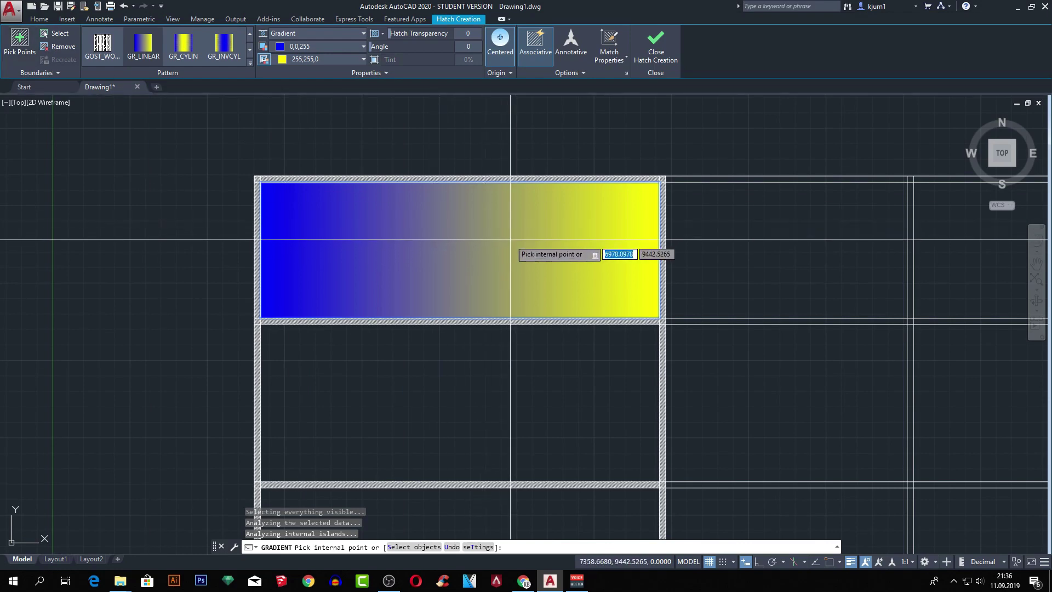
key(Return)
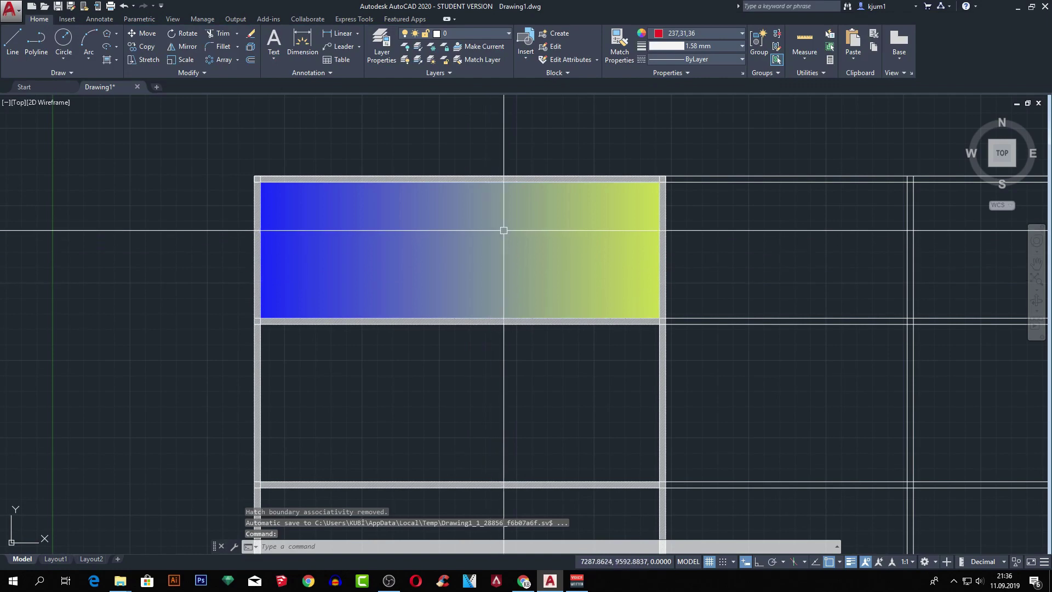
- Rotate the top cell's gradient and set its colours to red and pale yellow
click(507, 225)
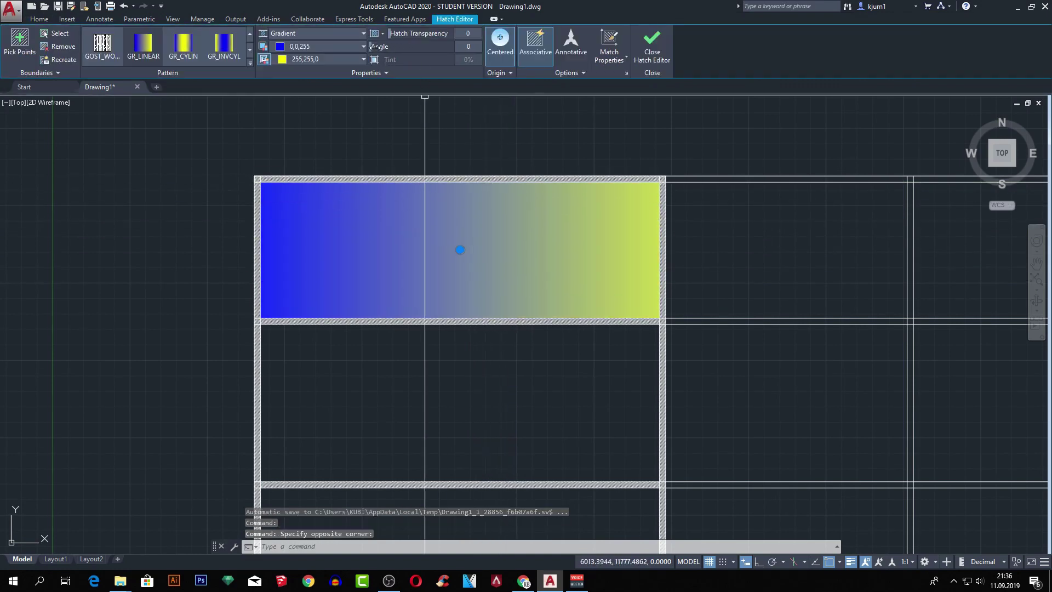
drag(383, 47, 437, 53)
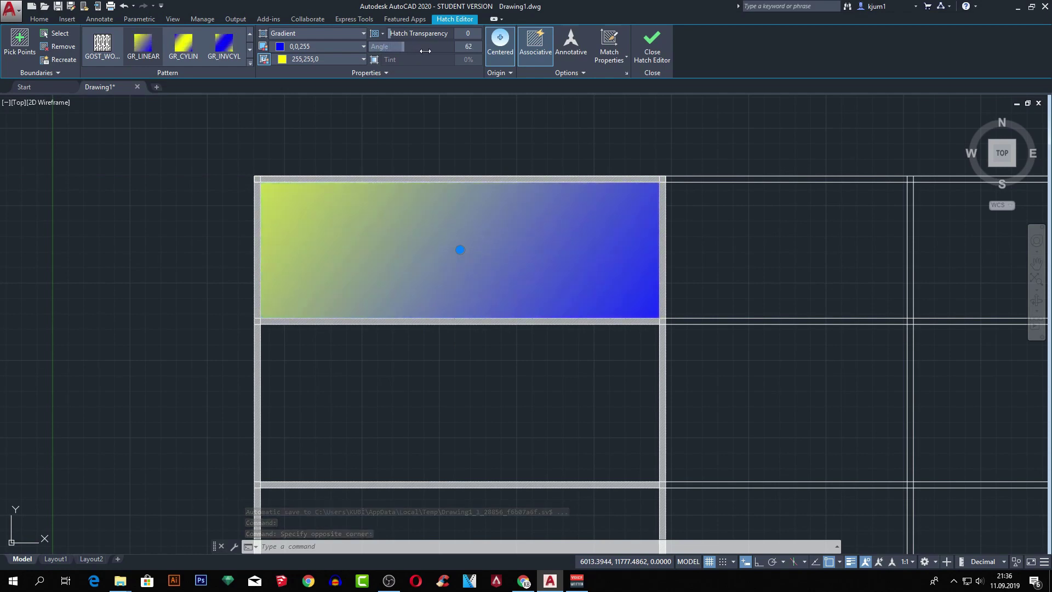
click(355, 49)
click(312, 82)
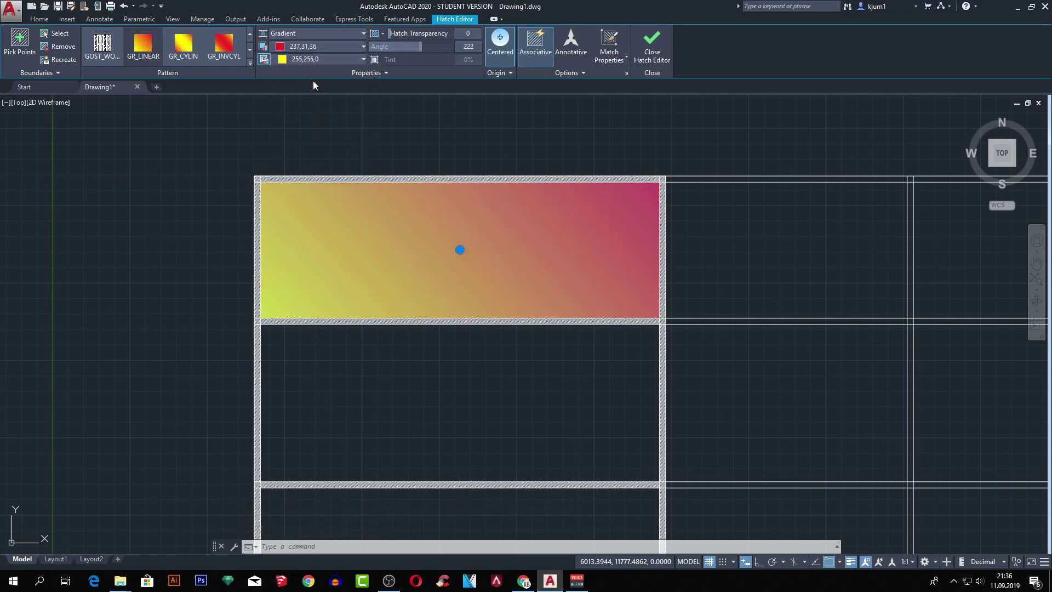
click(323, 58)
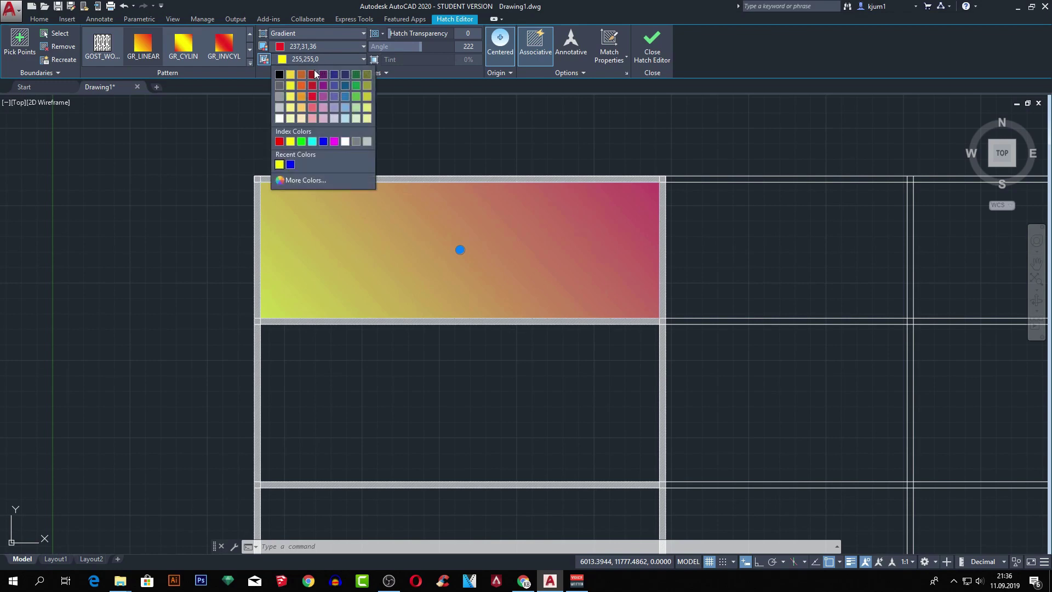
click(291, 96)
click(250, 49)
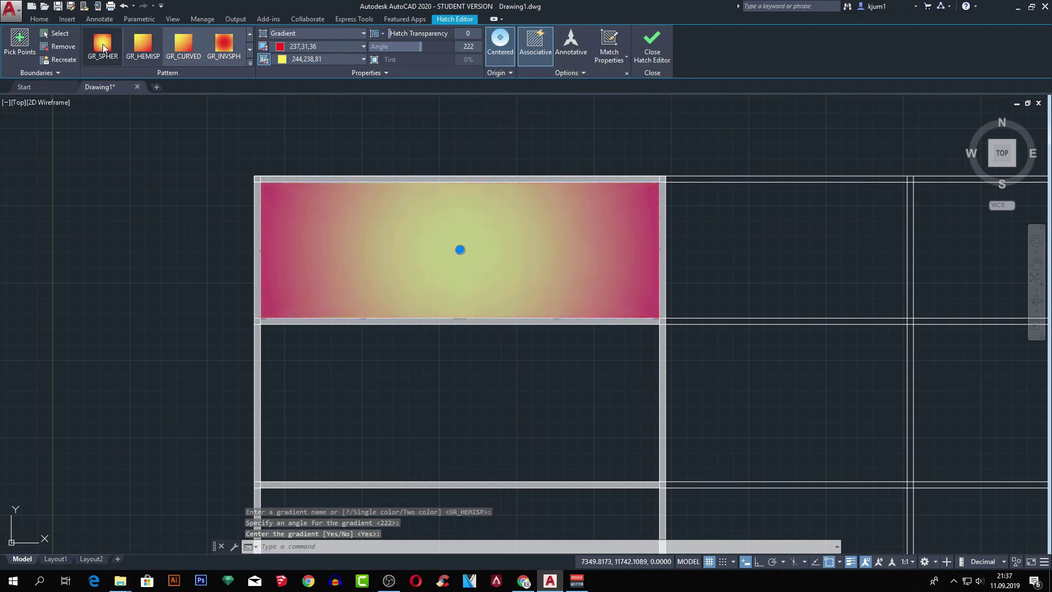
- Set the gradient angle to 0 and adjust its transparency settings
scroll(248, 32, down, 5)
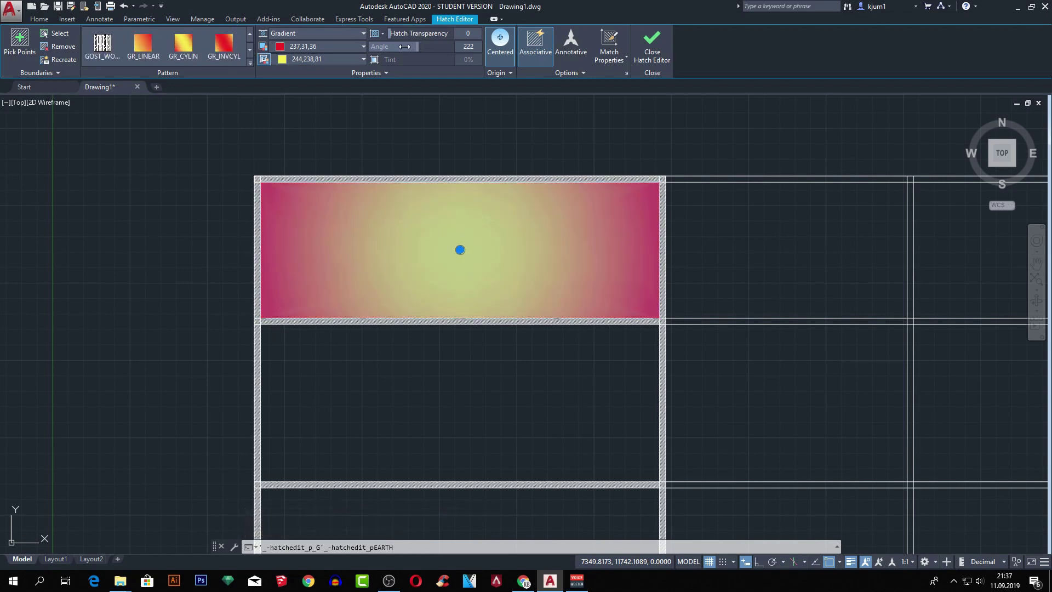
drag(349, 49, 342, 50)
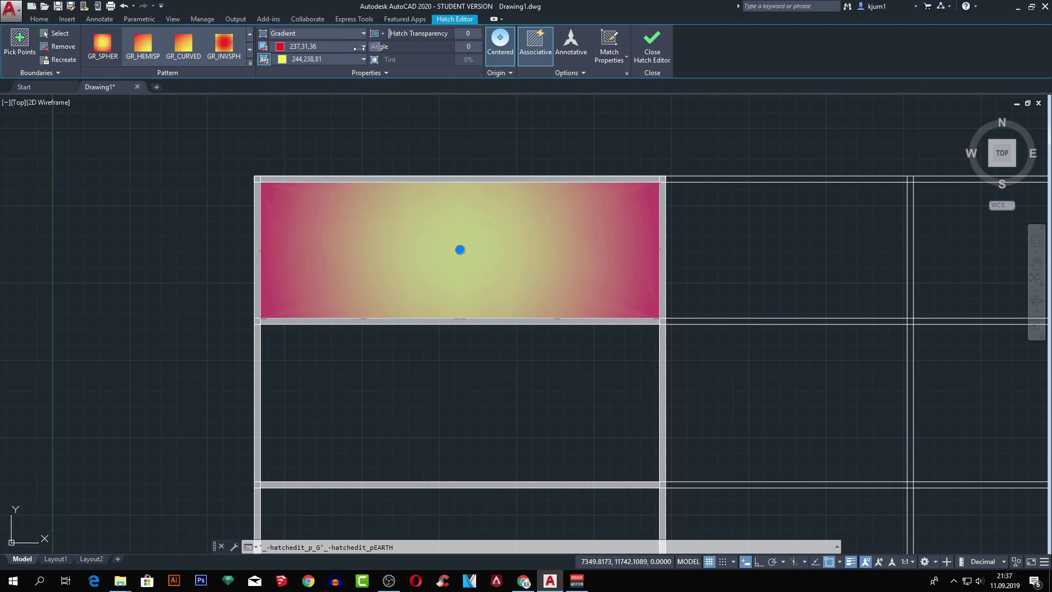
drag(398, 34, 432, 34)
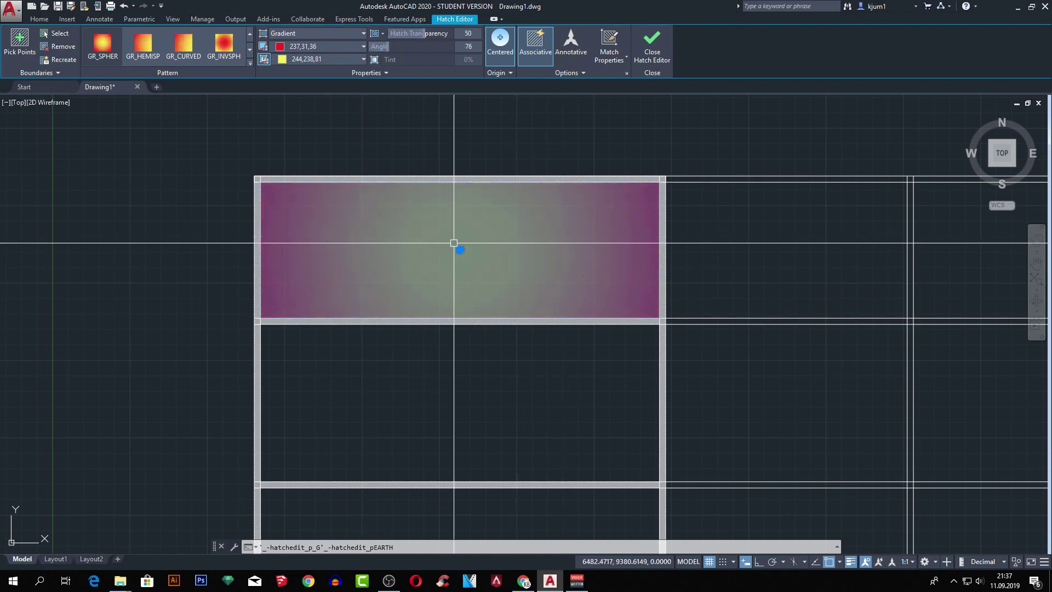
click(383, 34)
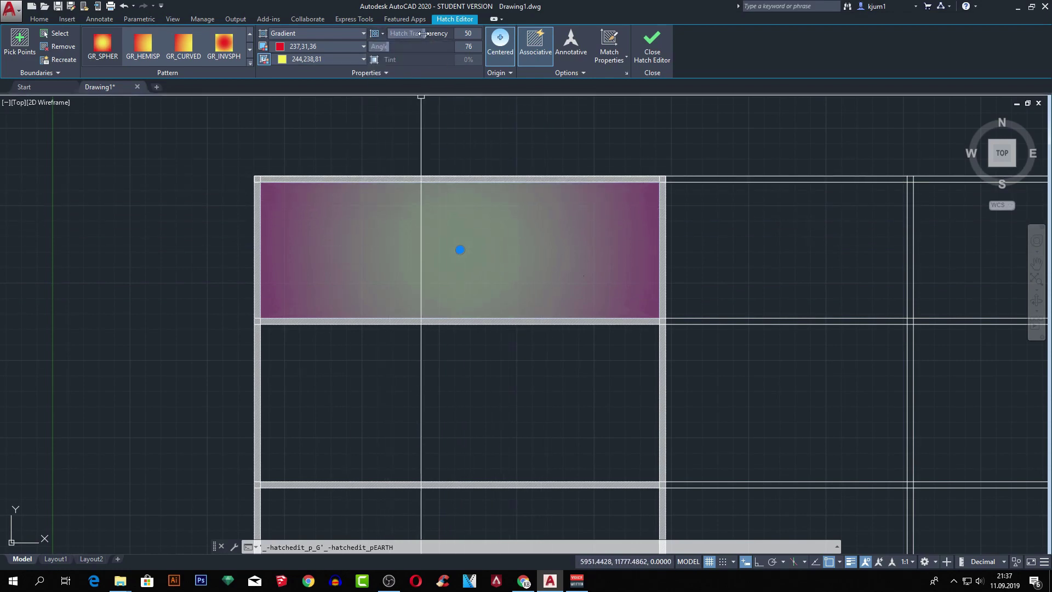
mouse_move(423, 34)
mouse_down()
mouse_move(407, 38)
mouse_move(428, 42)
mouse_up()
- Toggle Centered, switch to the GR_HEMISP pattern, and set hatch transparency to 2
click(505, 56)
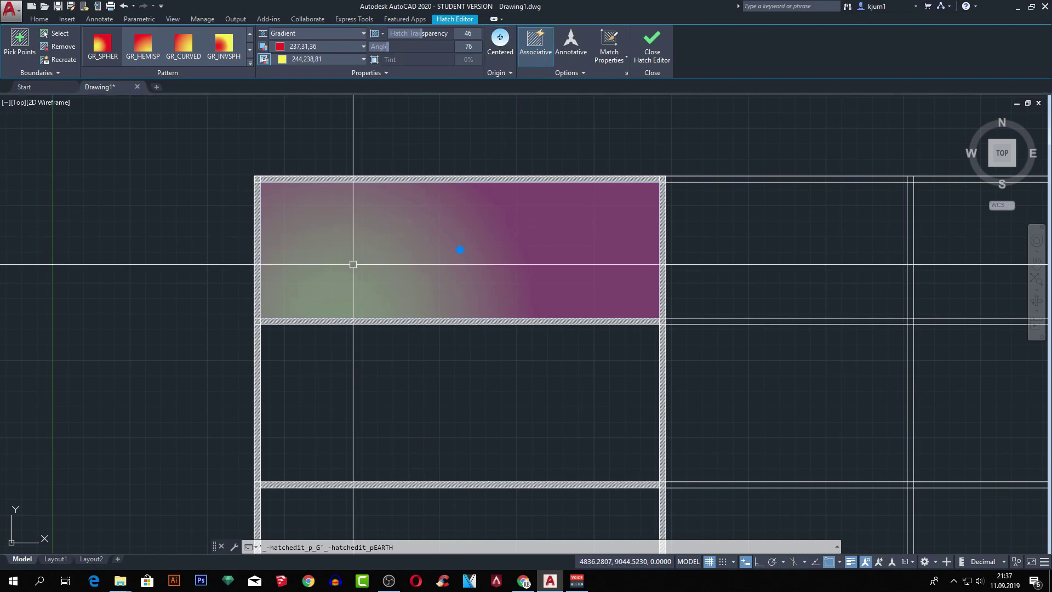
click(502, 71)
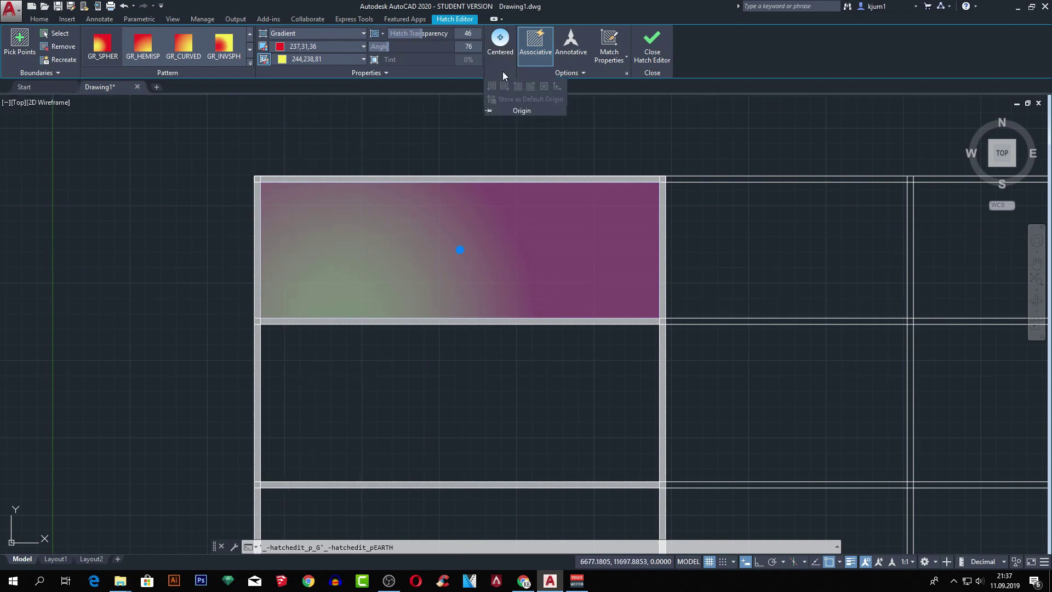
click(501, 44)
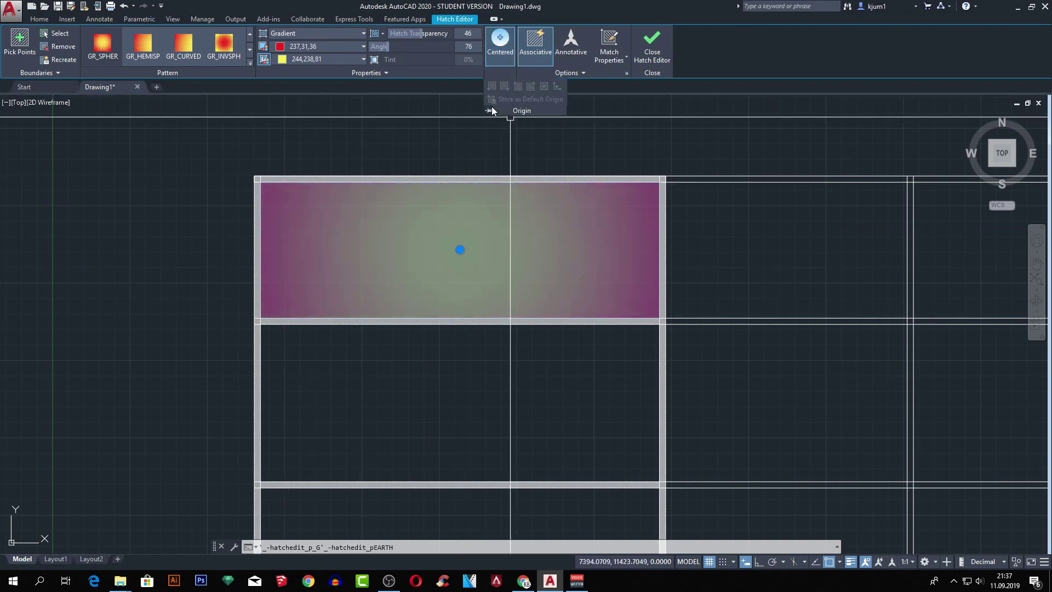
click(503, 53)
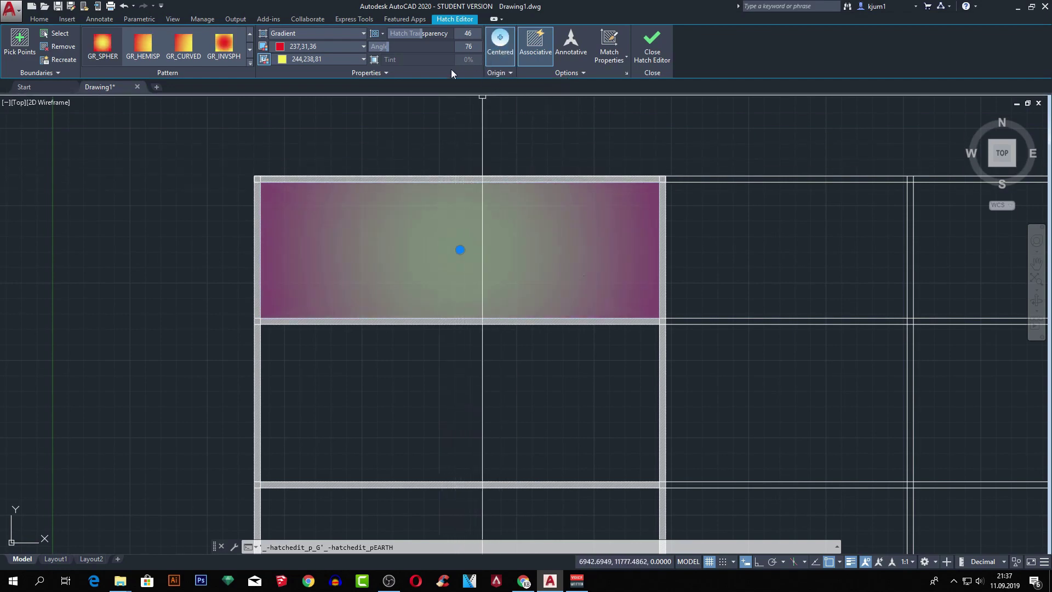
click(143, 45)
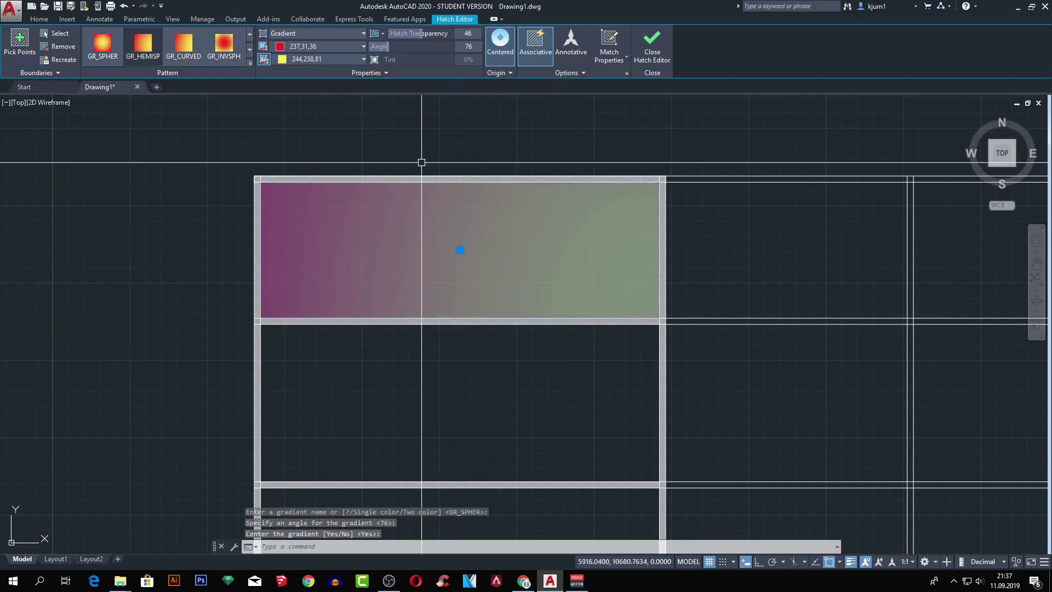
drag(421, 33, 335, 53)
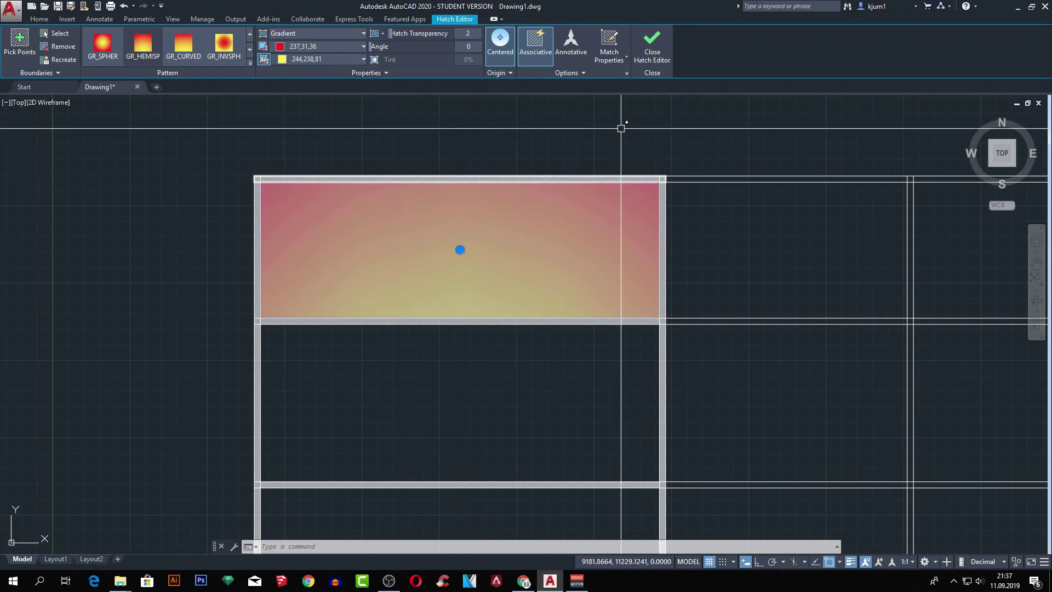
key(Escape)
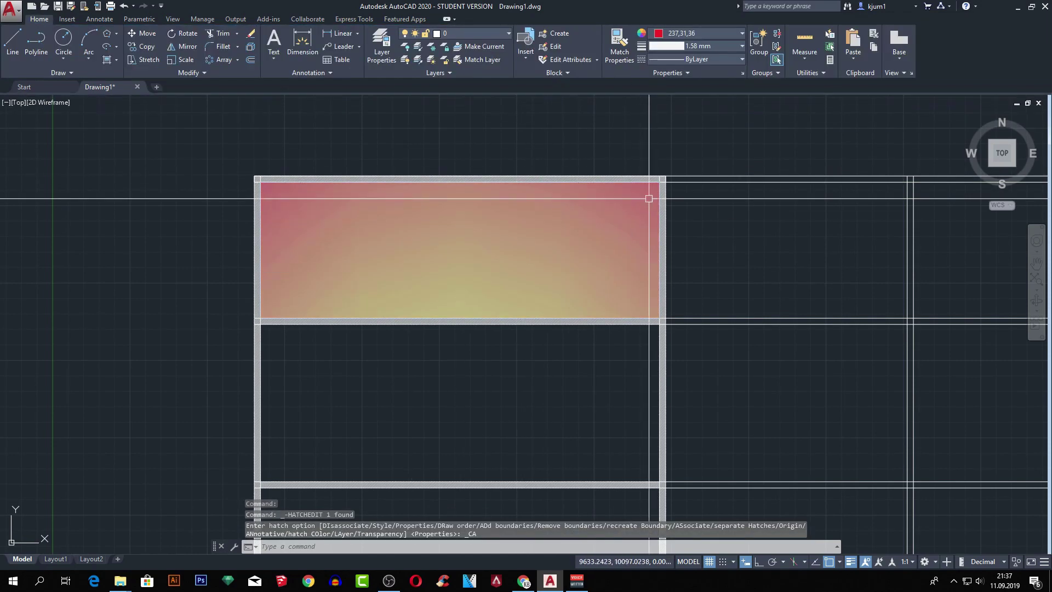
scroll(622, 218, down, 2)
mouse_move(603, 213)
middle_down()
mouse_move(622, 219)
mouse_move(498, 214)
middle_up()
scroll(403, 228, up, 2)
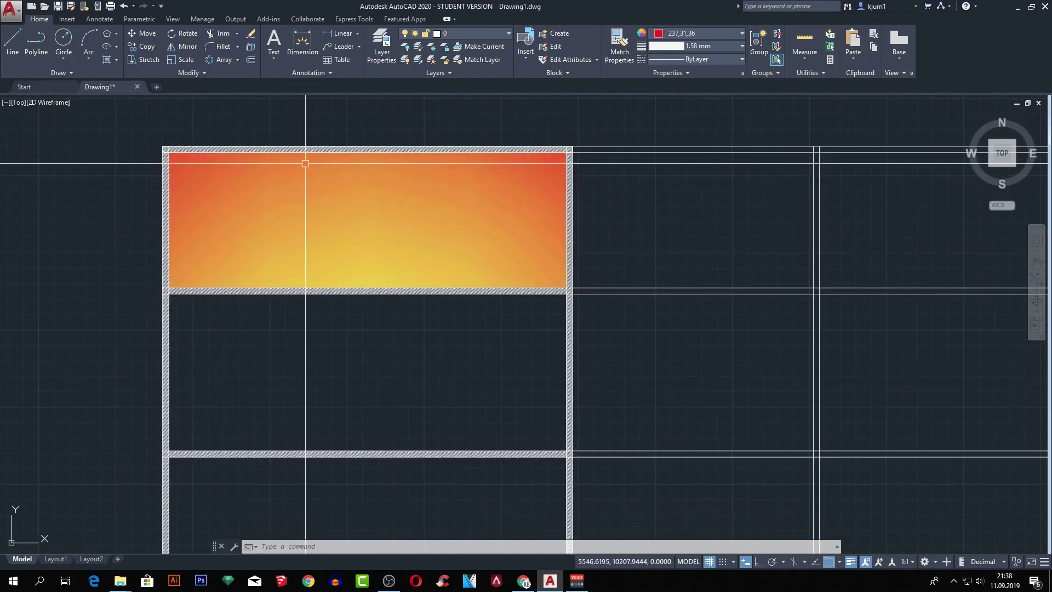
click(118, 60)
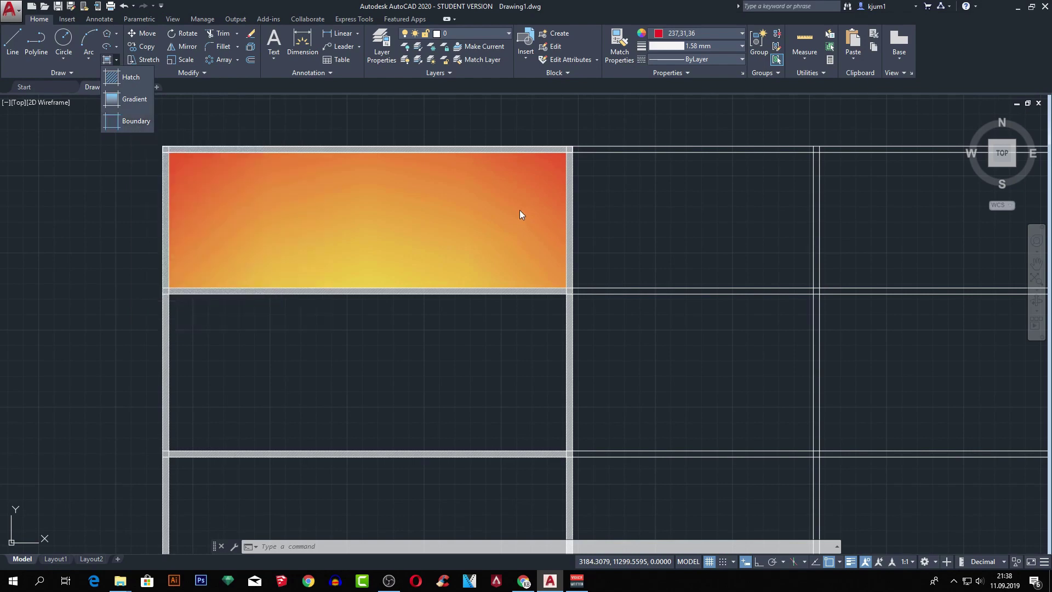
scroll(446, 134, down, 3)
- Change the current lineweight from 1.58 mm to ByLayer and toggle lineweight display
scroll(526, 206, down, 2)
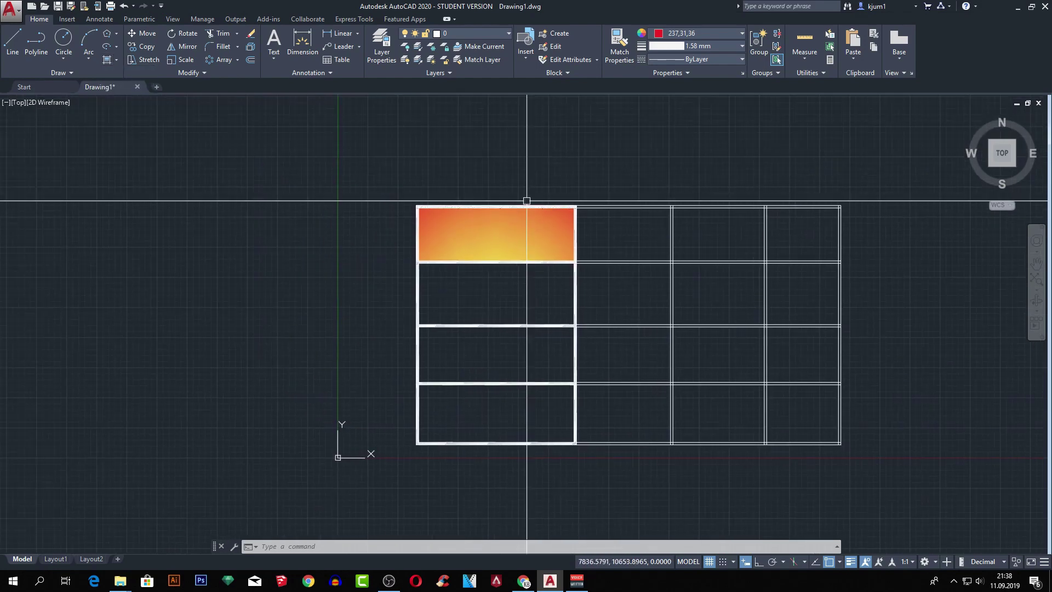
middle_drag(501, 232, 312, 239)
text(re)
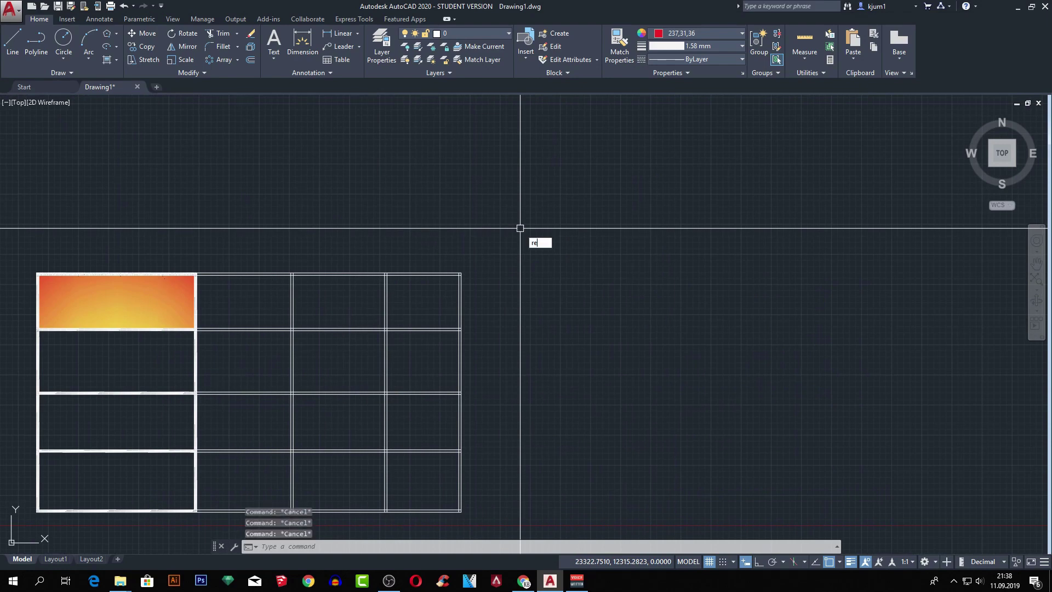
text(c)
key(Return)
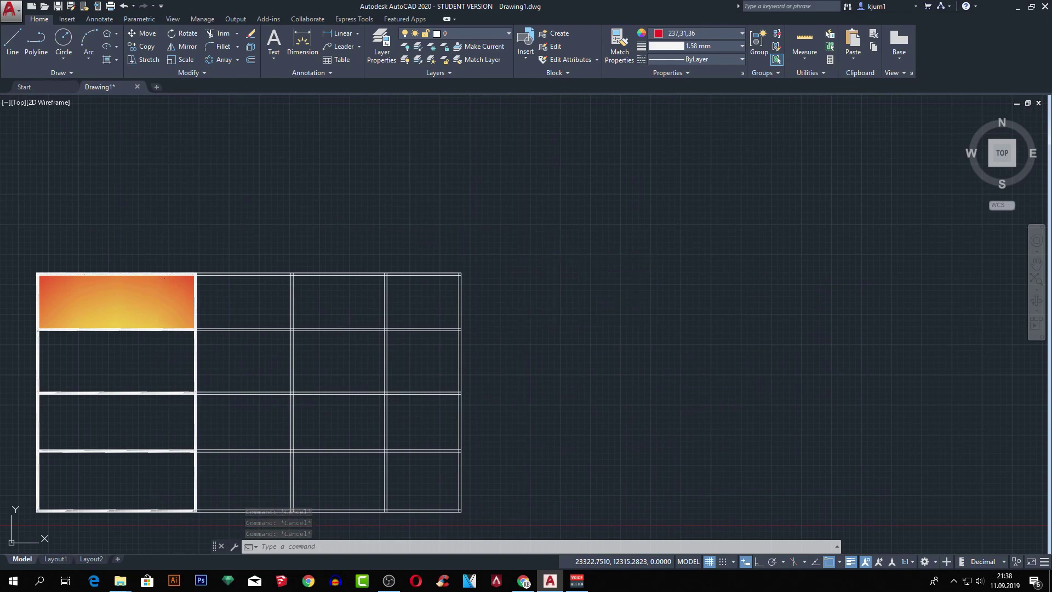
click(518, 196)
key(Escape)
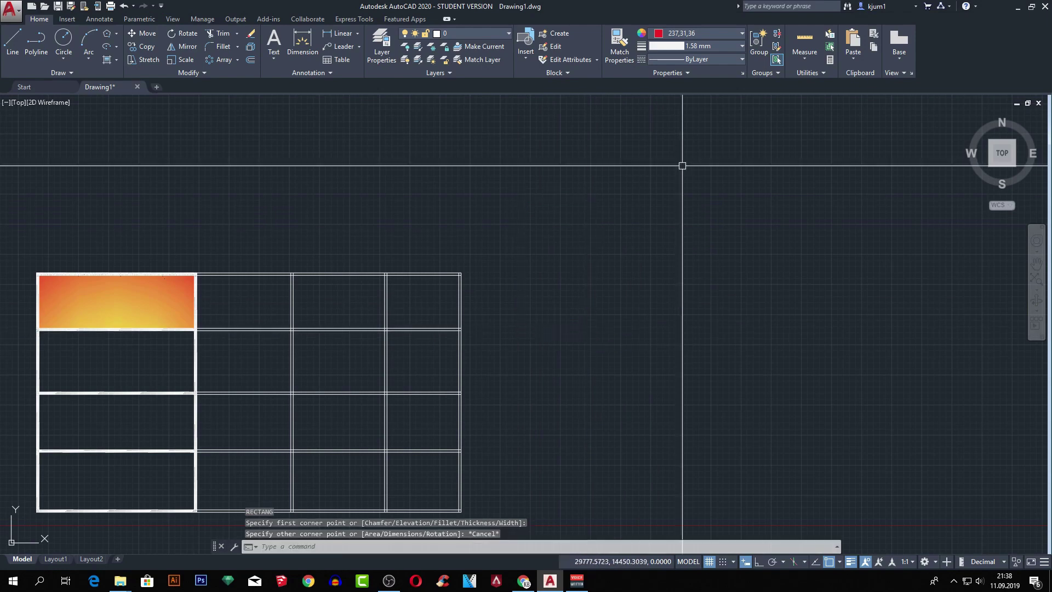
click(709, 44)
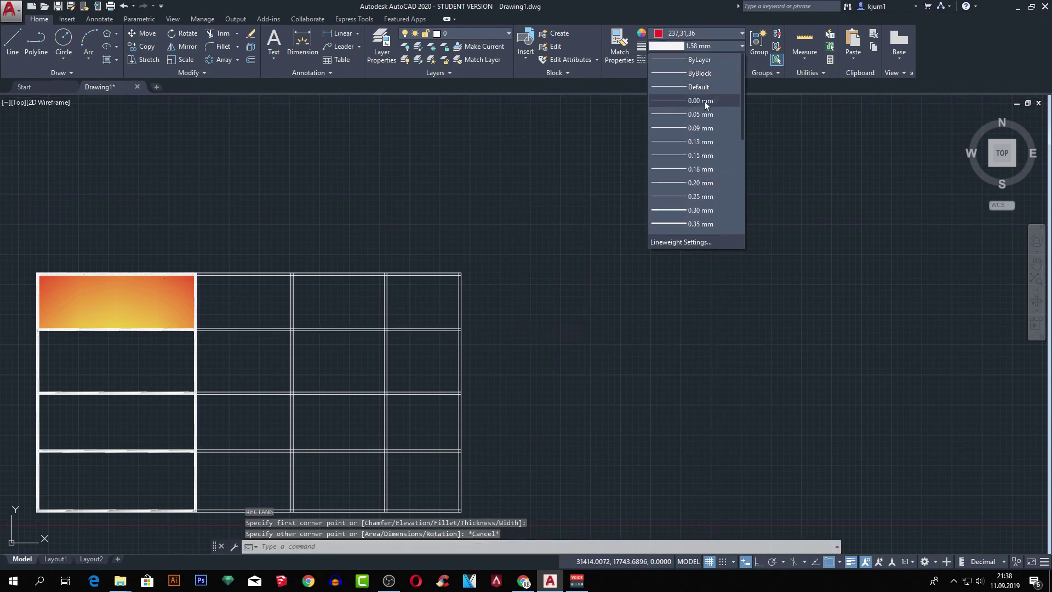
click(702, 64)
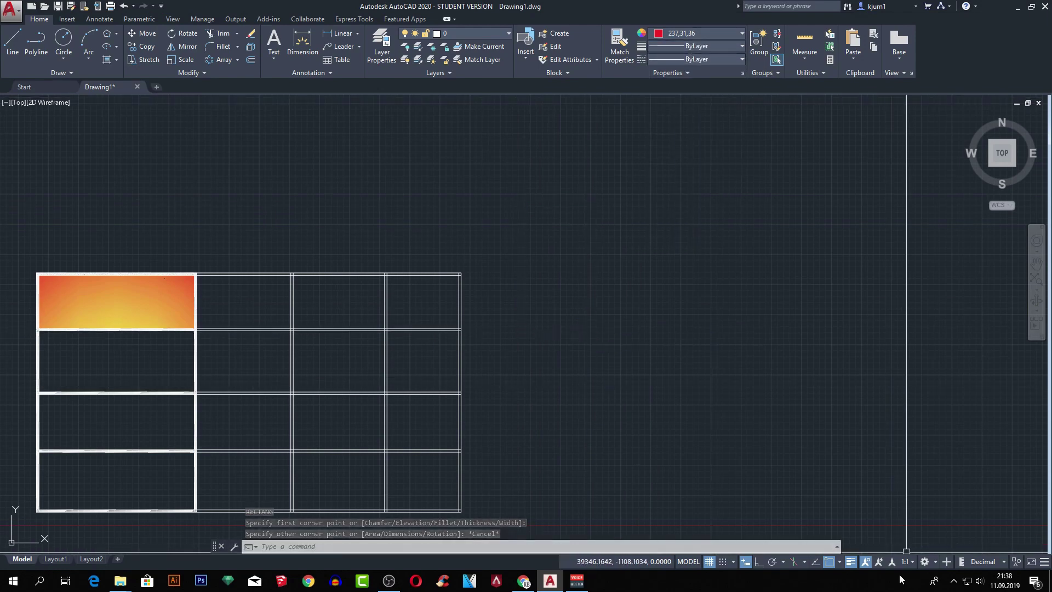
click(864, 562)
- Draw a first large rectangle beside the window frame grid
key(Escape)
key(Escape)
middle_drag(640, 351, 599, 303)
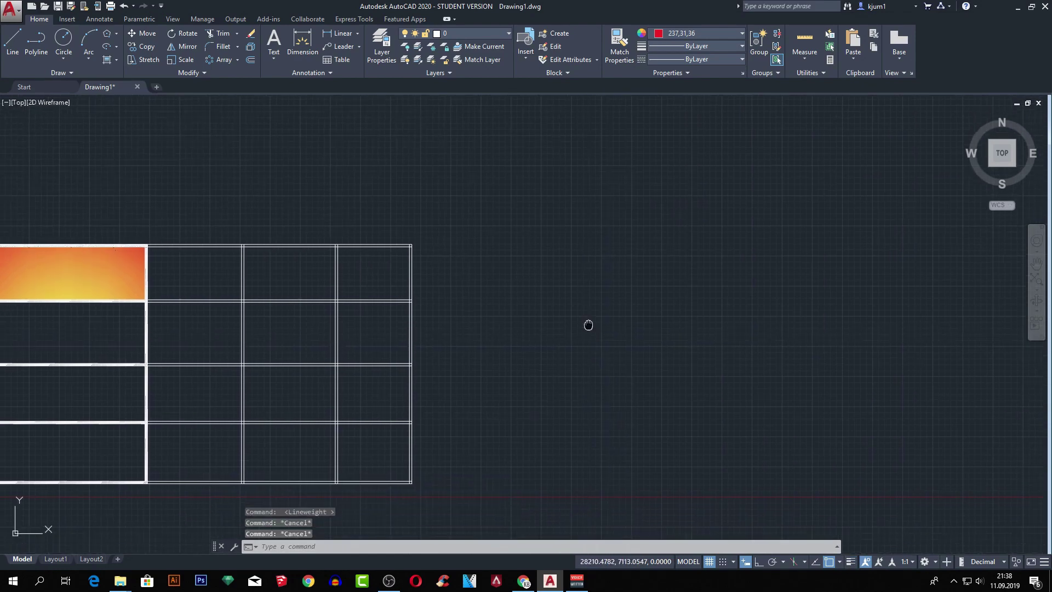
text(rec)
key(Return)
click(528, 223)
click(765, 421)
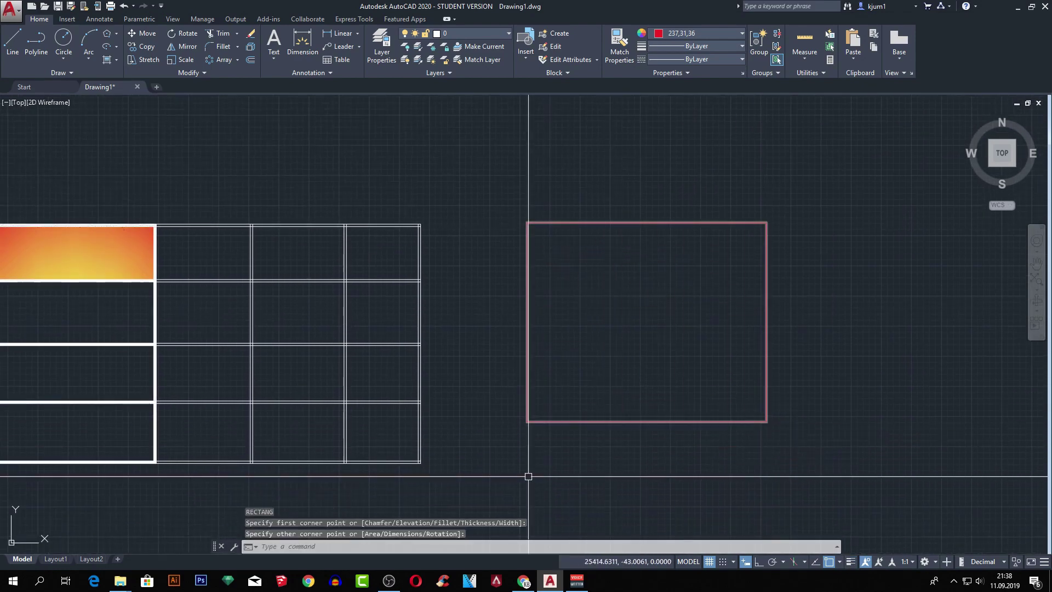
middle_drag(693, 391, 593, 383)
key(Escape)
text(re)
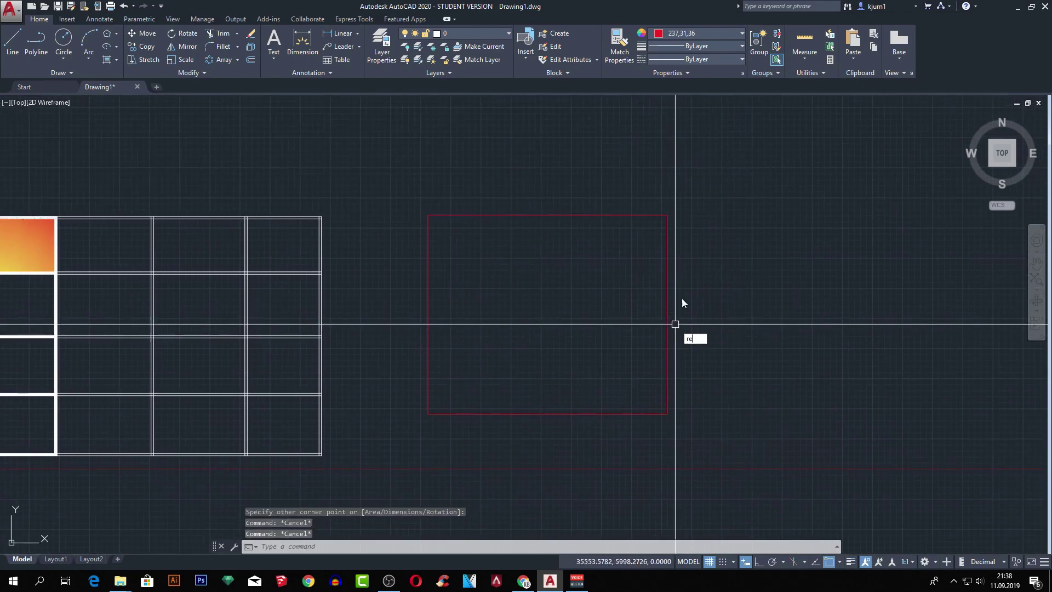
- Draw three more overlapping rectangles: a second one, a tall left one, and a wide top one
text(c)
key(Return)
click(667, 215)
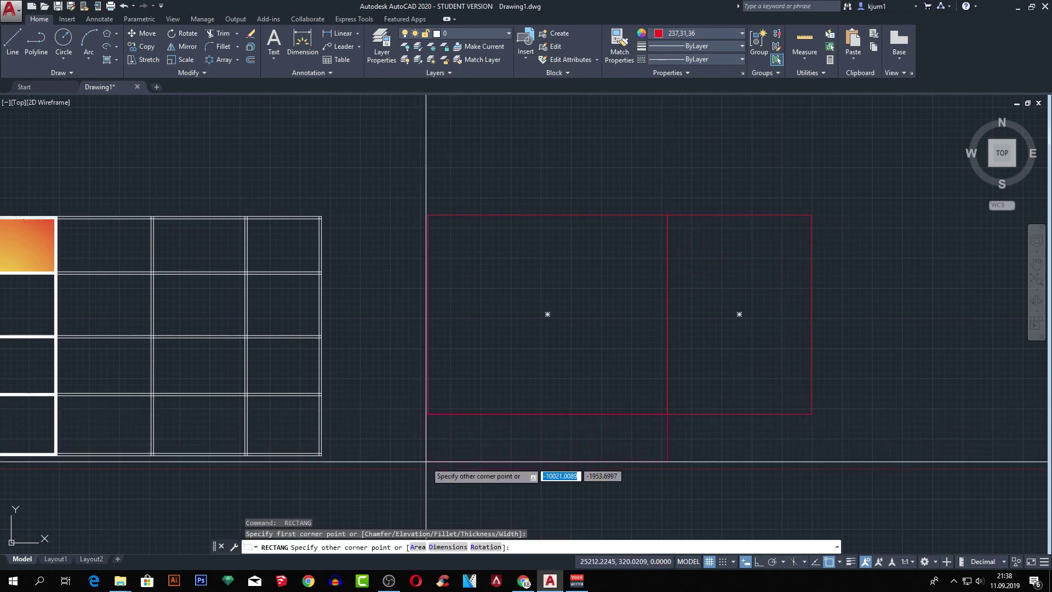
click(407, 470)
key(Return)
click(428, 413)
click(355, 162)
key(Escape)
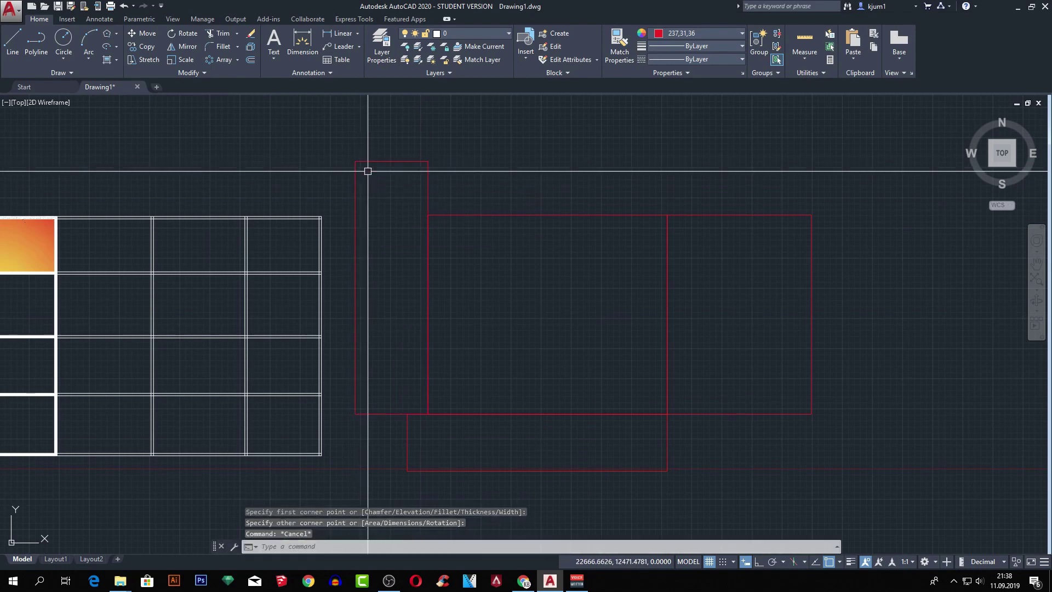
key(Return)
click(428, 215)
click(780, 145)
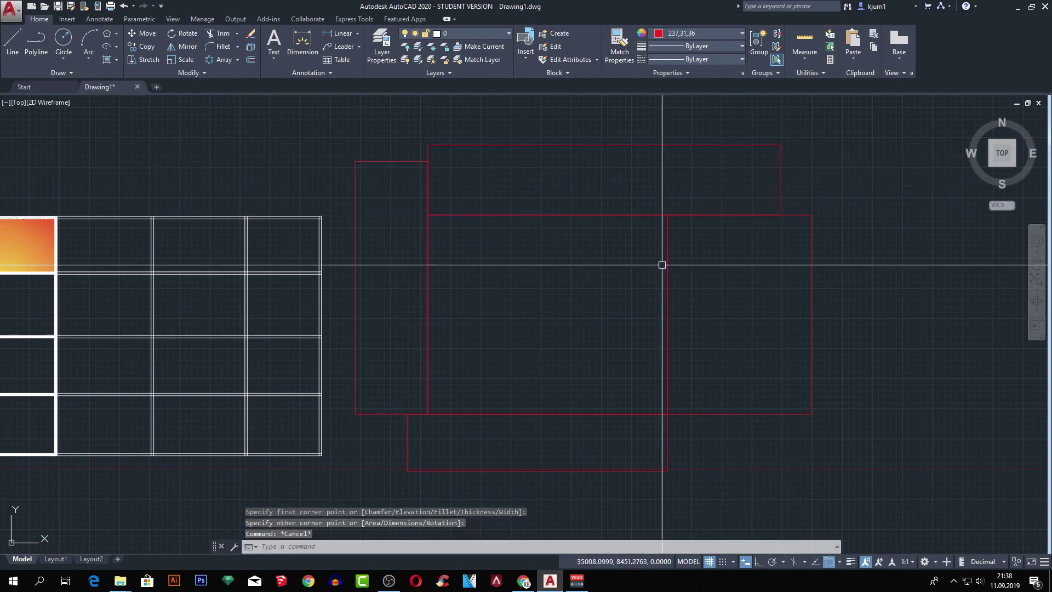
- Select only the stray central rectangle and delete it
click(625, 197)
click(594, 228)
shift+click(789, 164)
shift+click(704, 179)
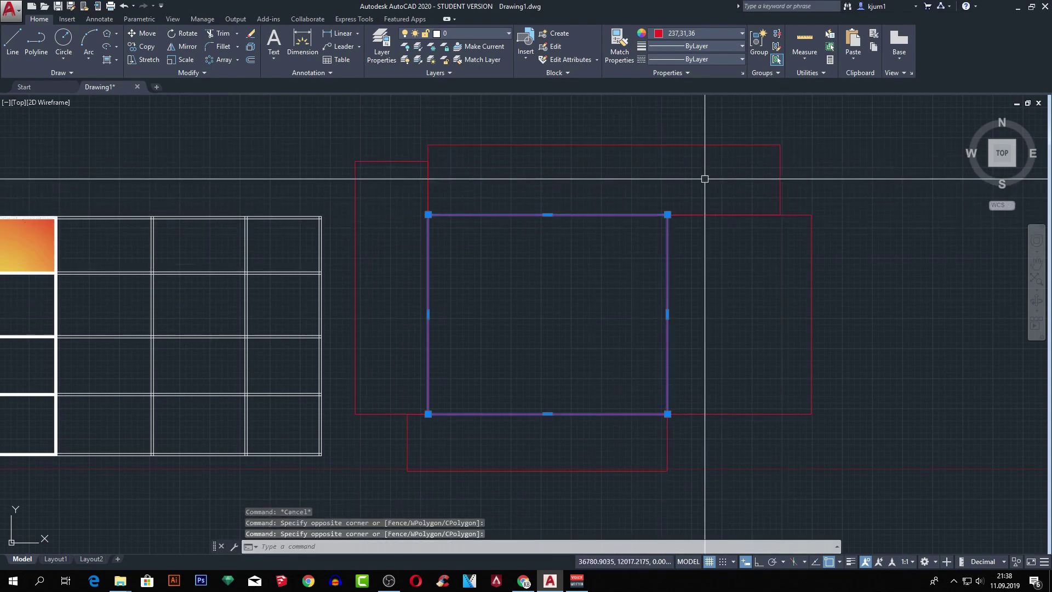
key(Delete)
middle_drag(646, 243, 619, 241)
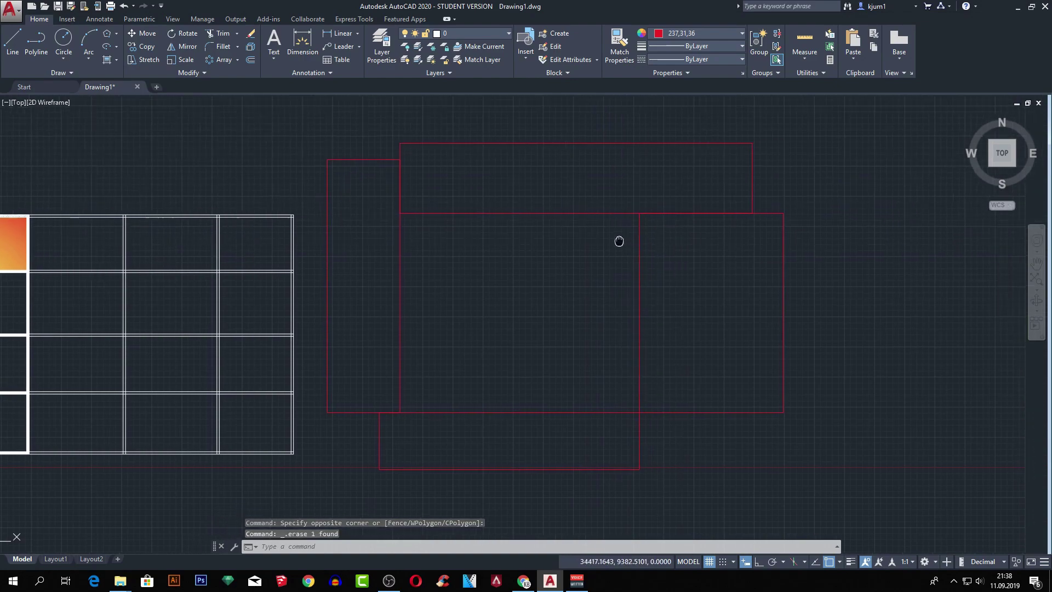
scroll(521, 219, up, 5)
scroll(493, 202, down, 5)
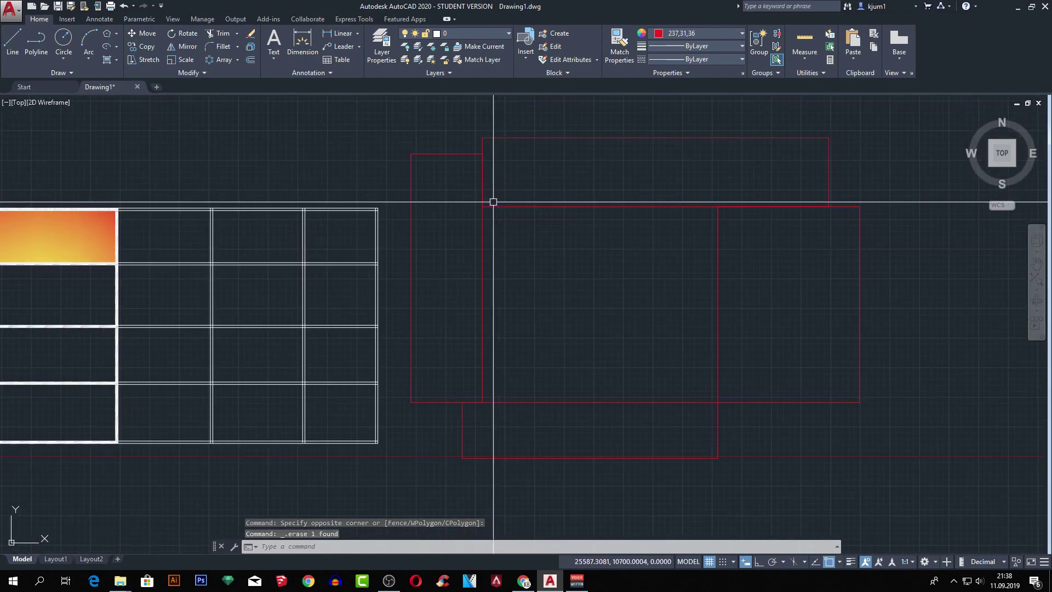
scroll(493, 201, down, 2)
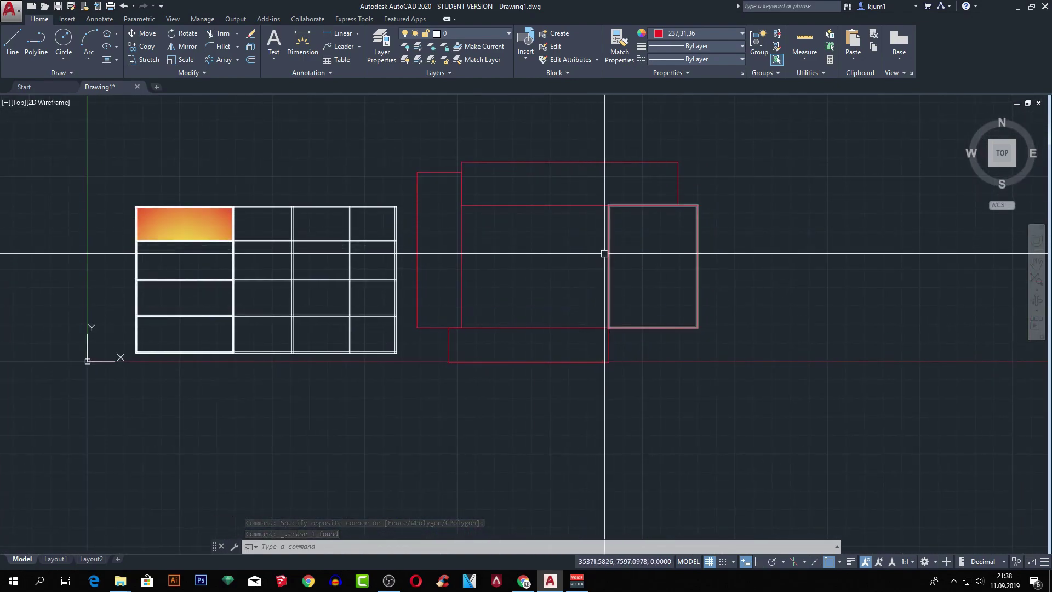
click(526, 223)
click(492, 249)
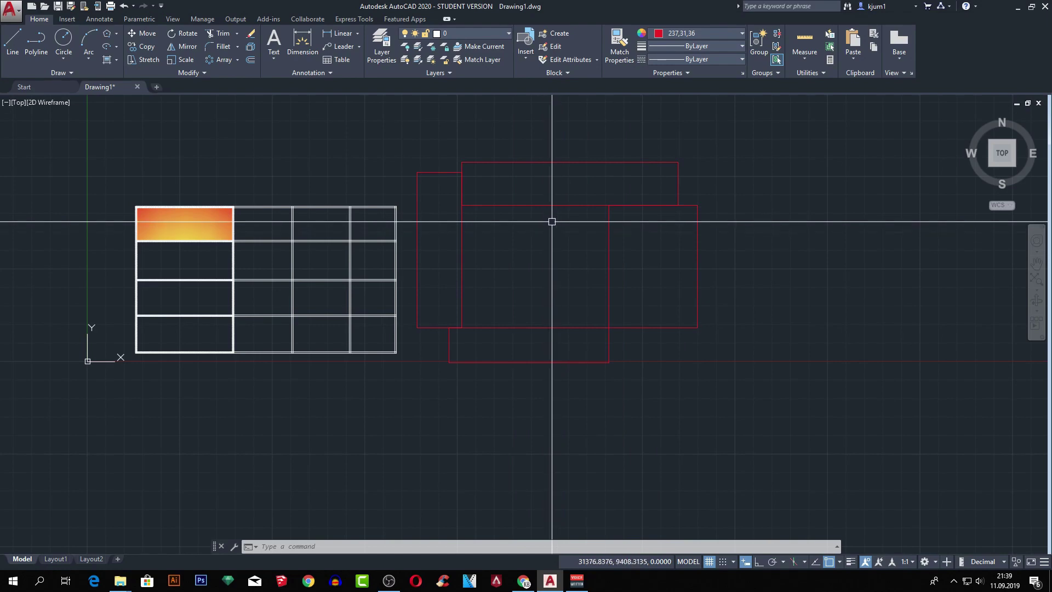
- Start BOUNDARY with Polyline object type and begin picking an internal point
middle_drag(564, 223, 542, 226)
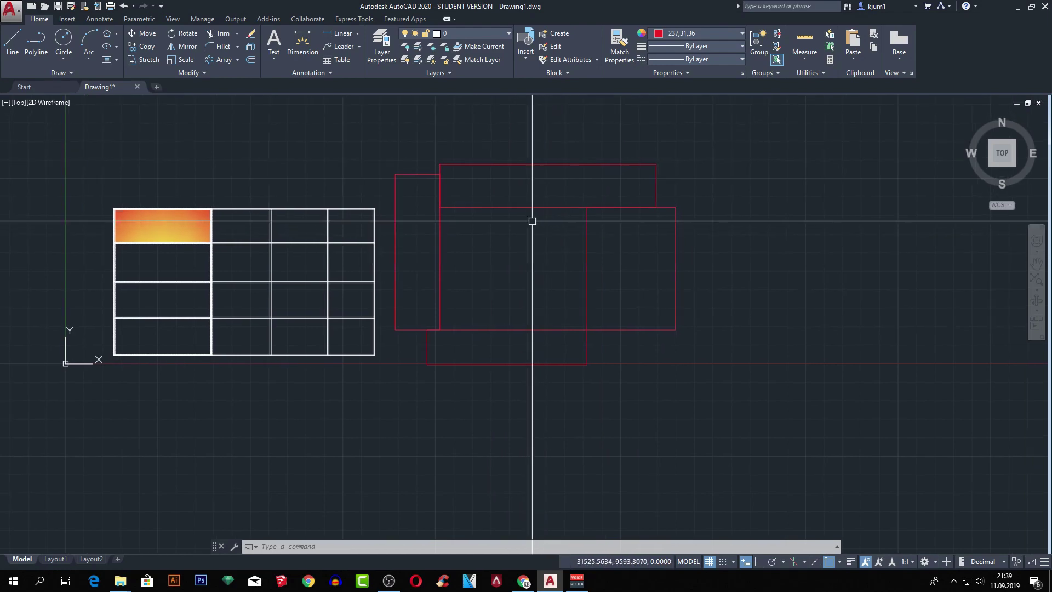
click(116, 60)
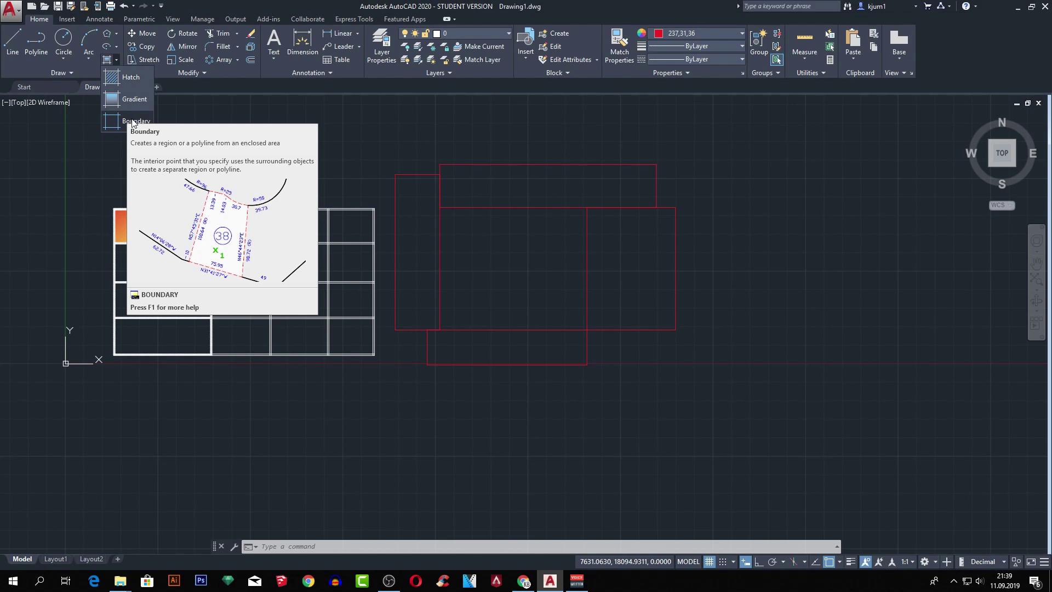
click(132, 121)
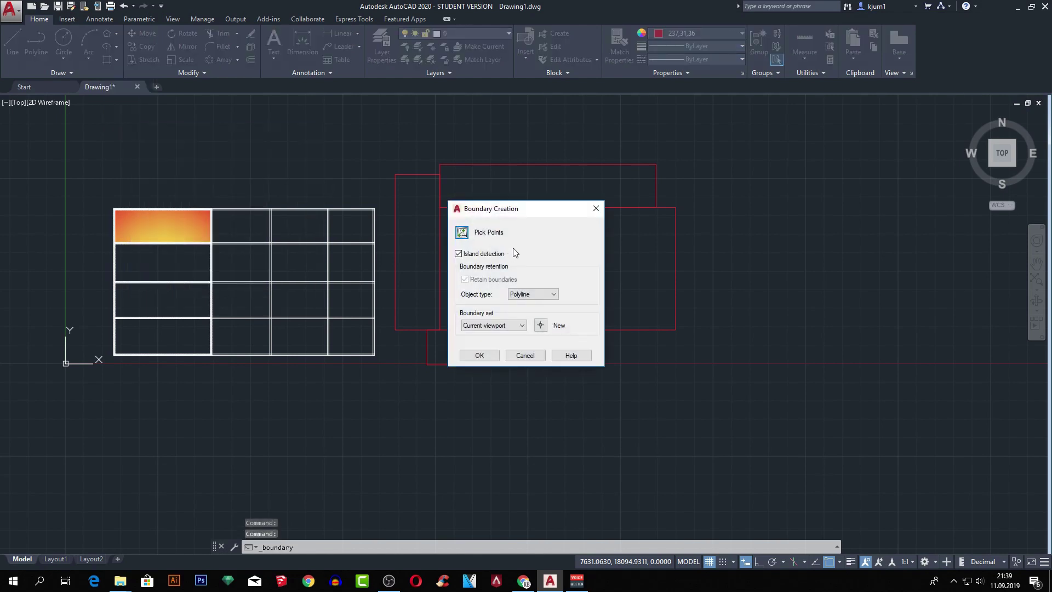
drag(493, 209, 661, 188)
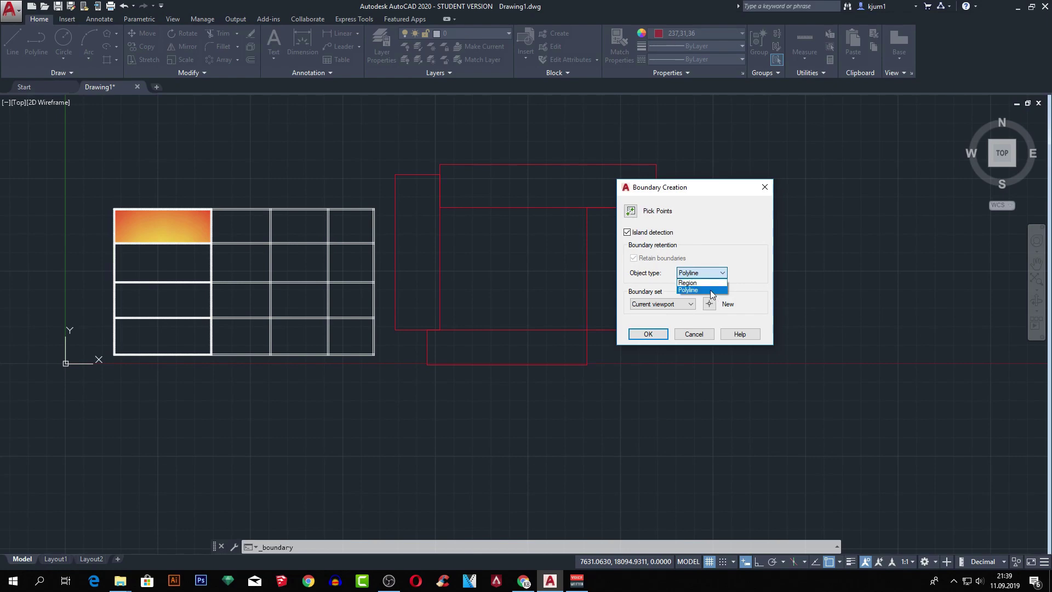
click(708, 291)
click(631, 211)
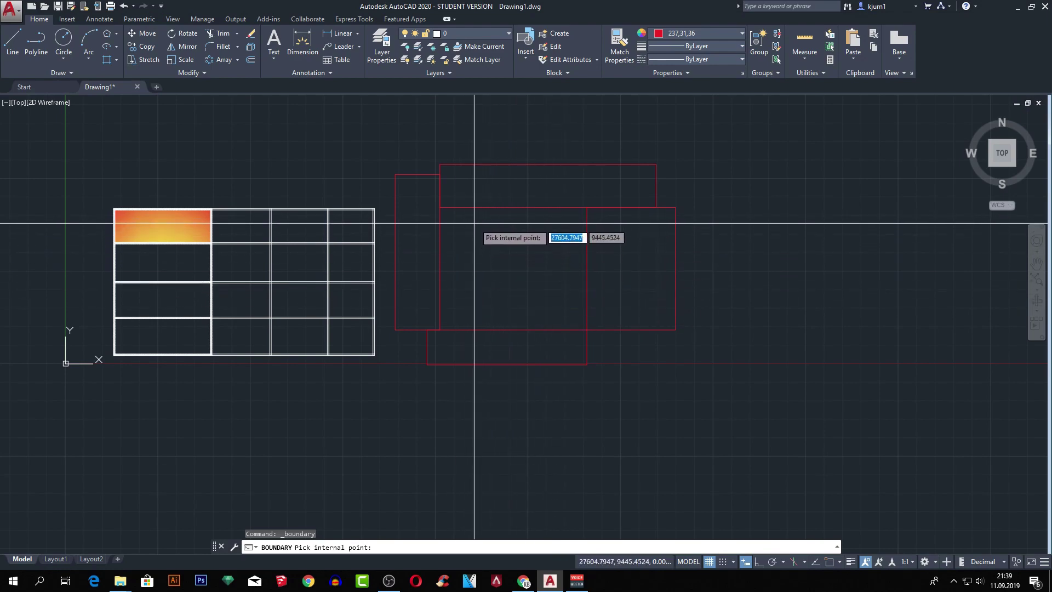
- Trace the central enclosed area as a polyline and move it right of the rectangles
click(517, 252)
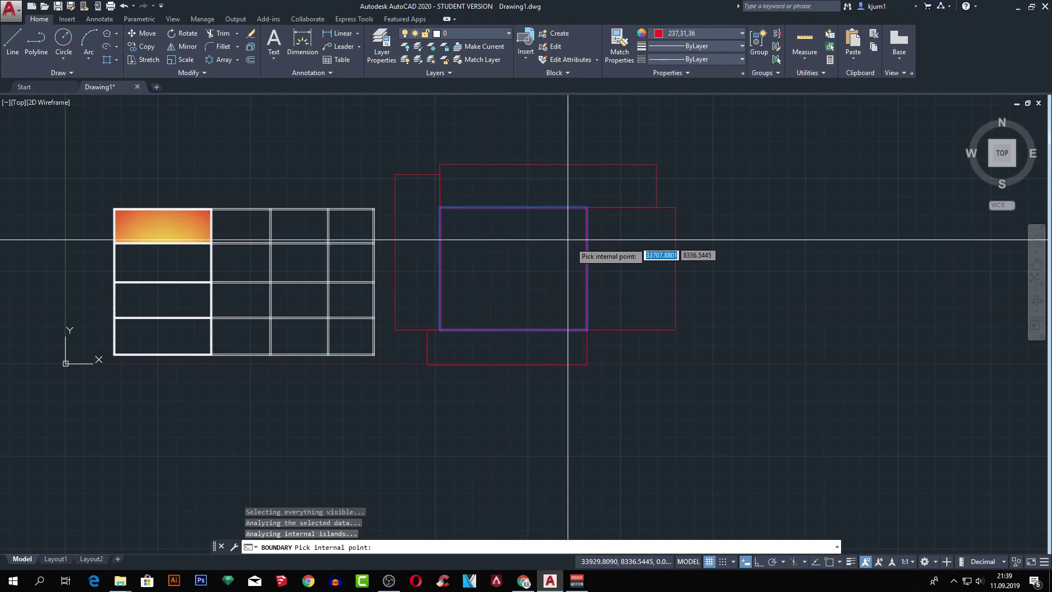
key(Return)
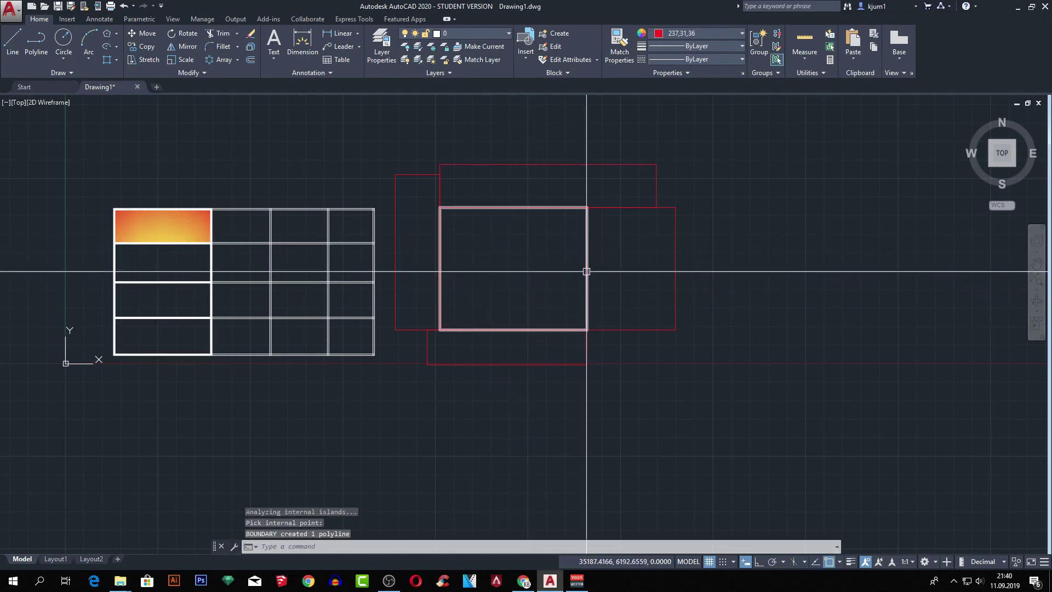
click(586, 273)
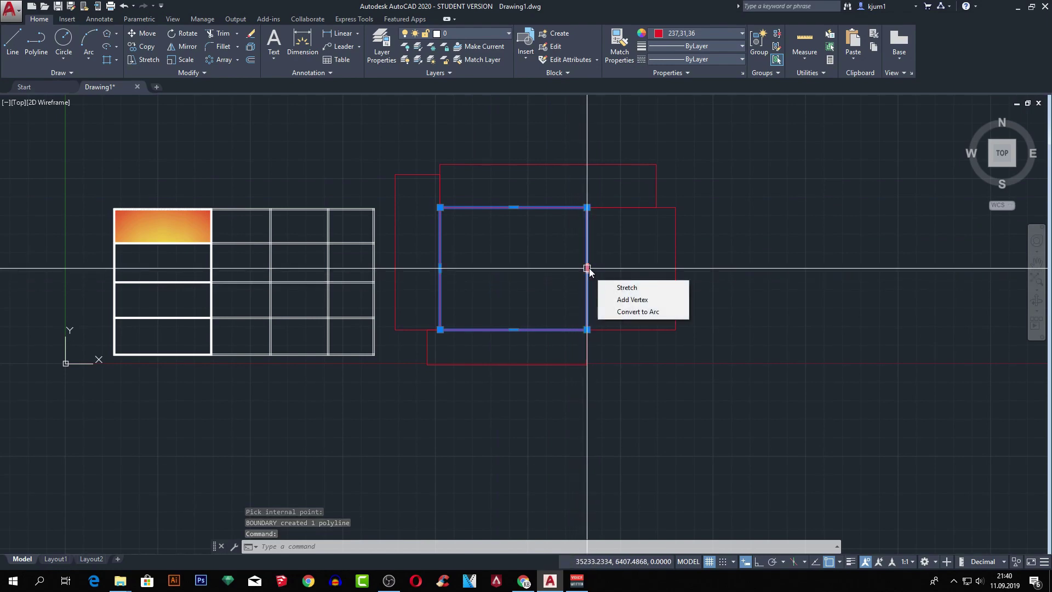
text(m)
key(Return)
click(529, 274)
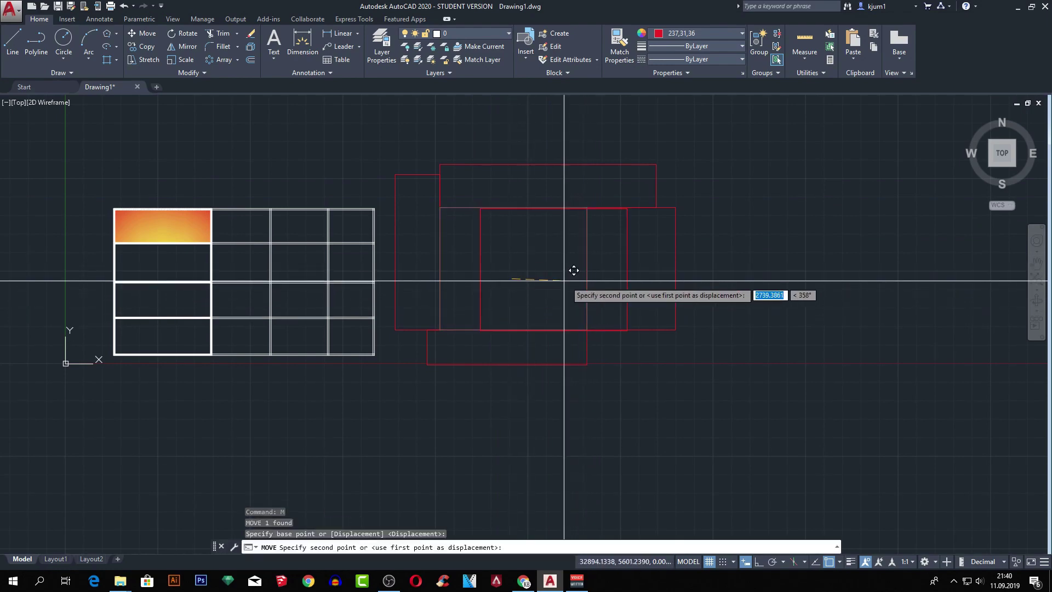
click(847, 277)
key(Escape)
click(803, 210)
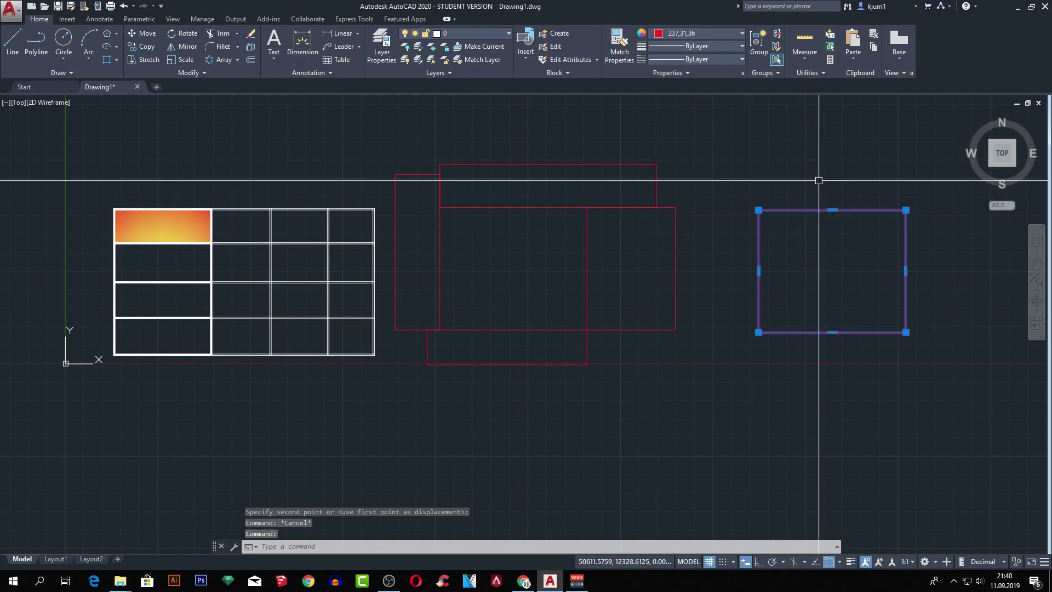
key(Escape)
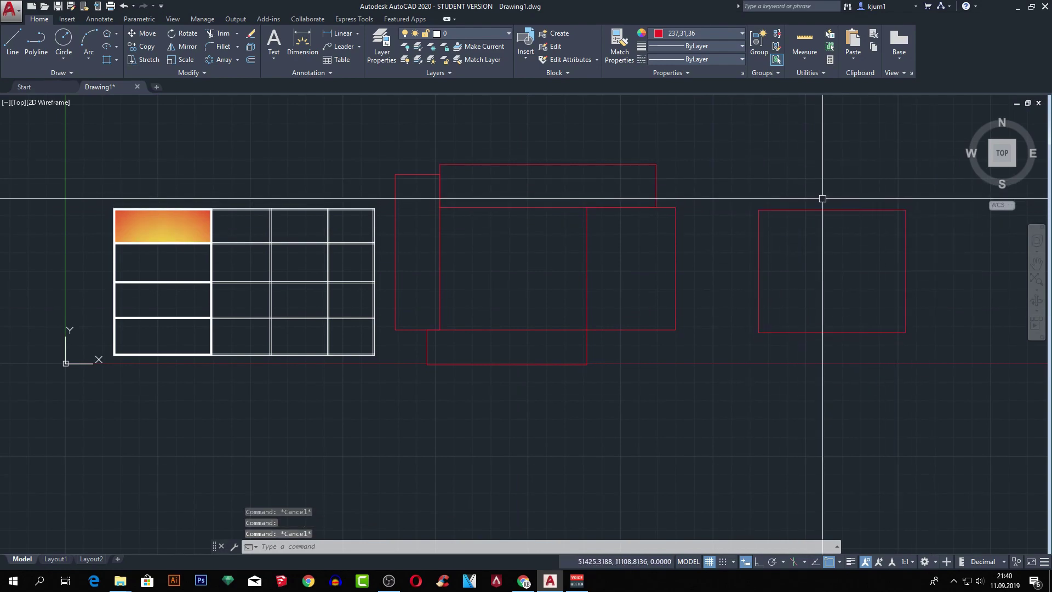
scroll(348, 225, up, 5)
key(Escape)
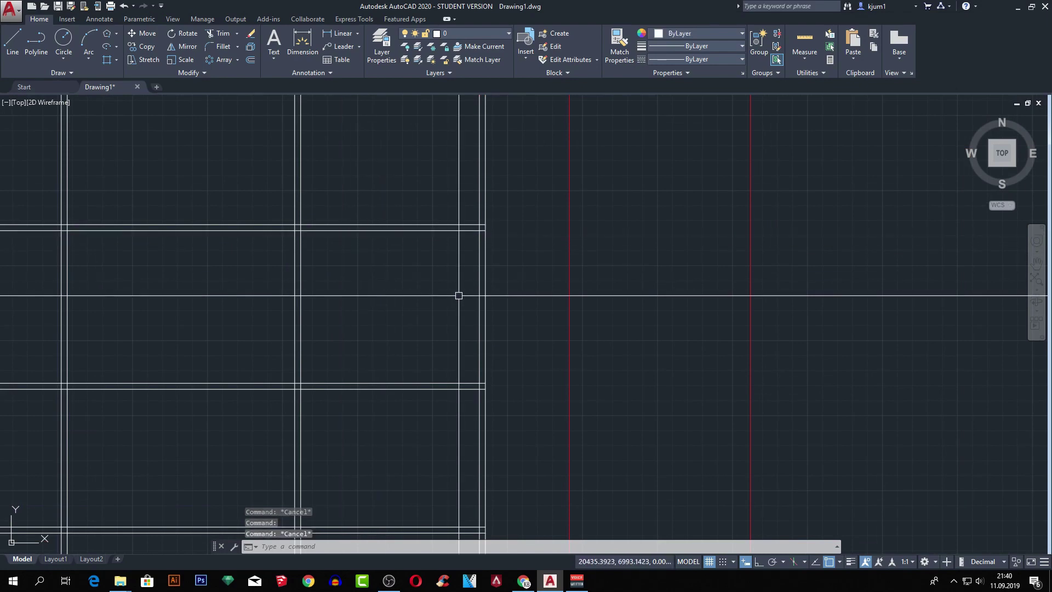
key(Escape)
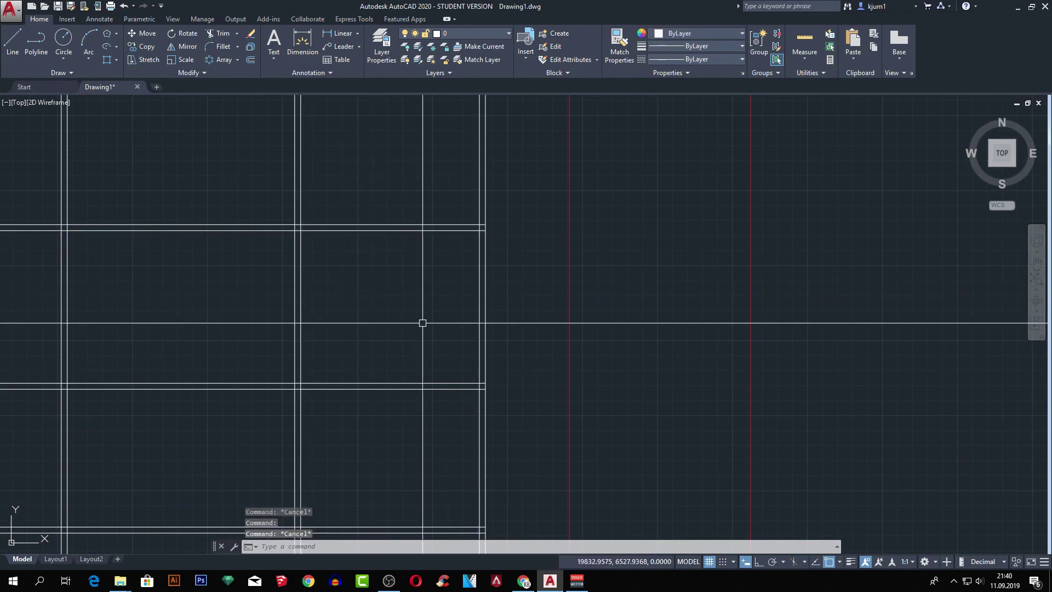
middle_drag(435, 307, 547, 318)
scroll(547, 317, down, 2)
scroll(587, 307, up, 1)
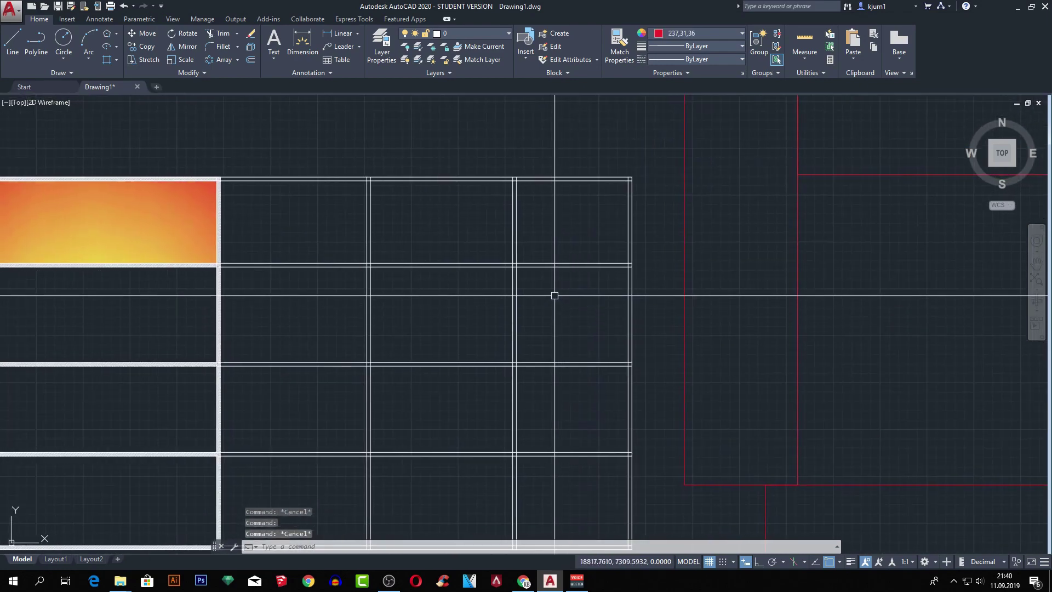
scroll(546, 163, up, 2)
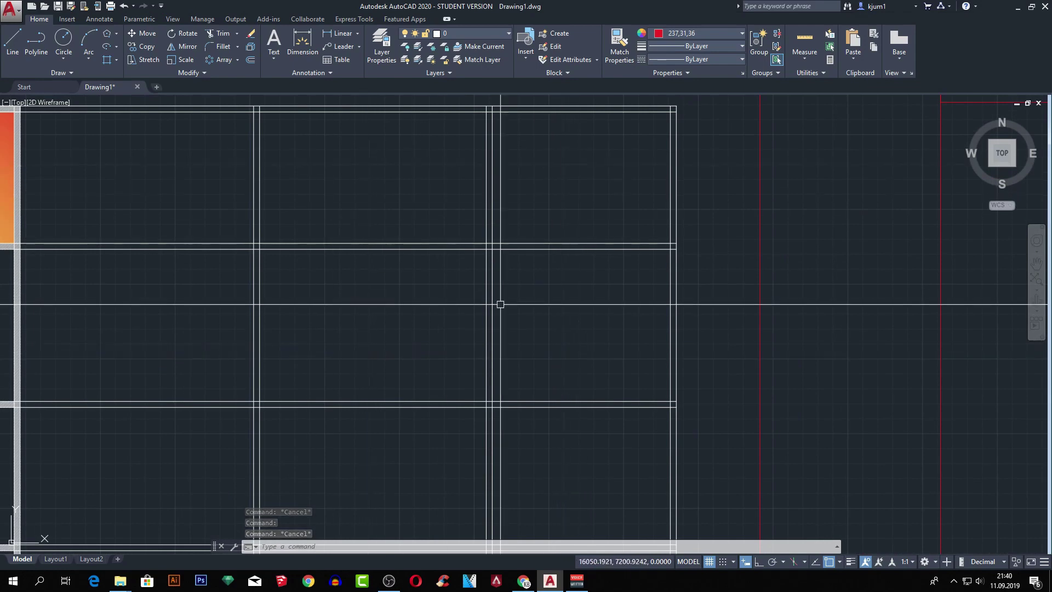
click(590, 173)
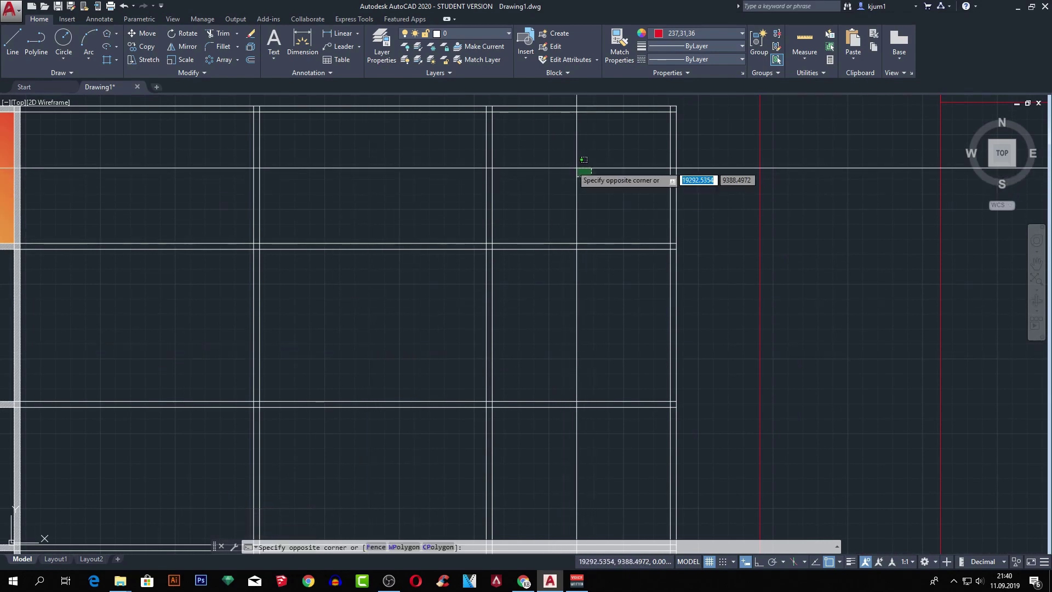
click(506, 111)
key(Escape)
click(488, 141)
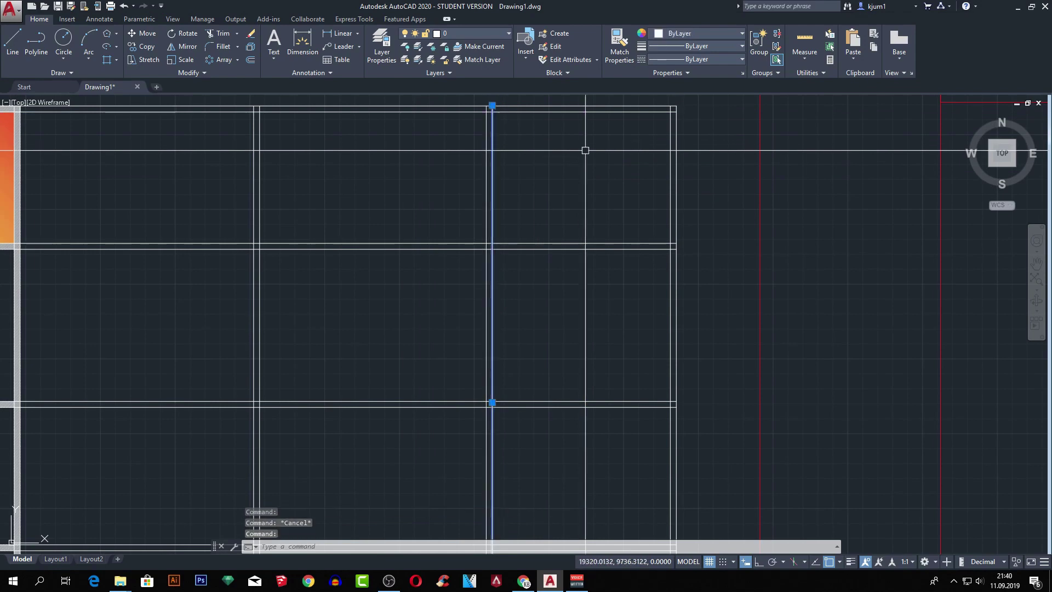
key(Escape)
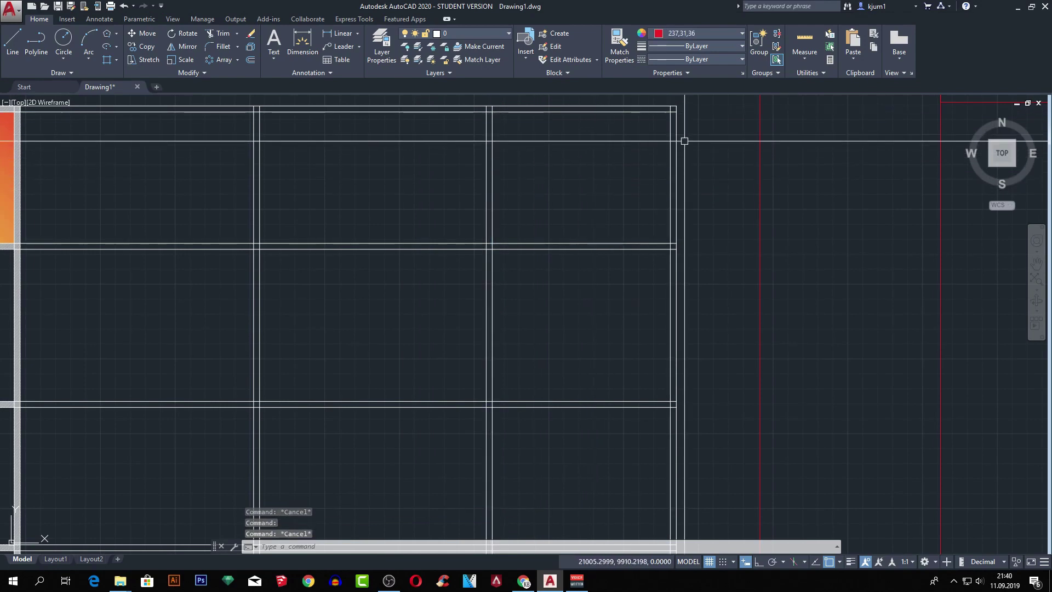
scroll(603, 154, down, 3)
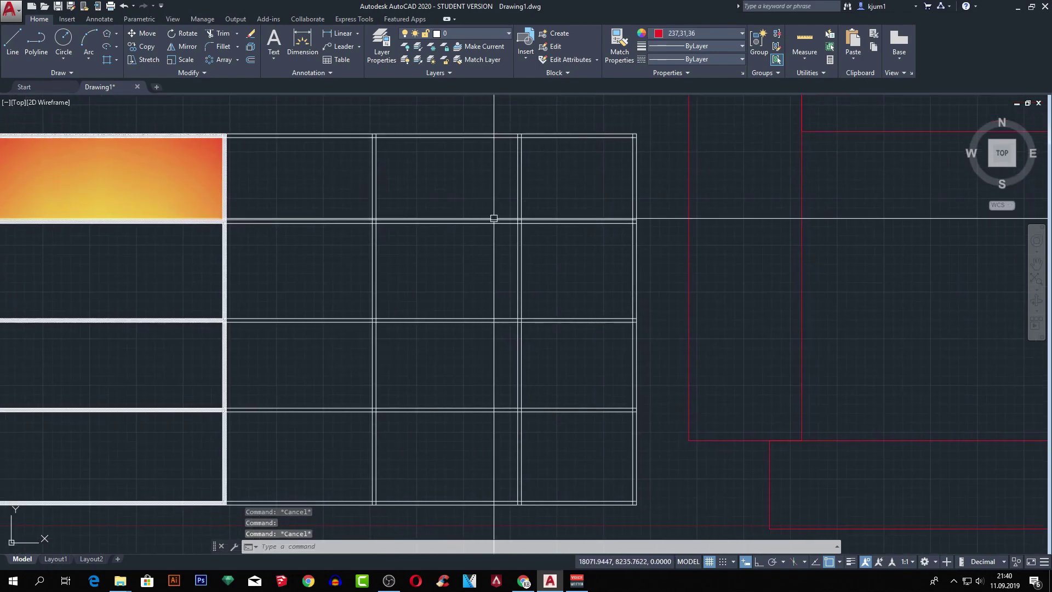
scroll(558, 163, up, 3)
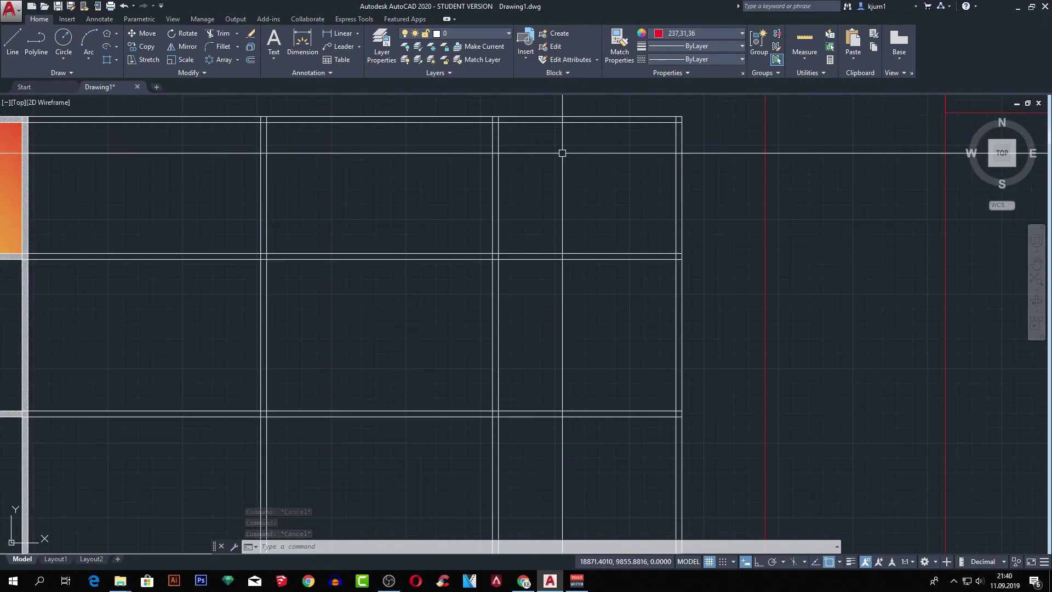
text(pl)
- Draw a closed polyline around the grid's top-right cell
key(Return)
click(499, 253)
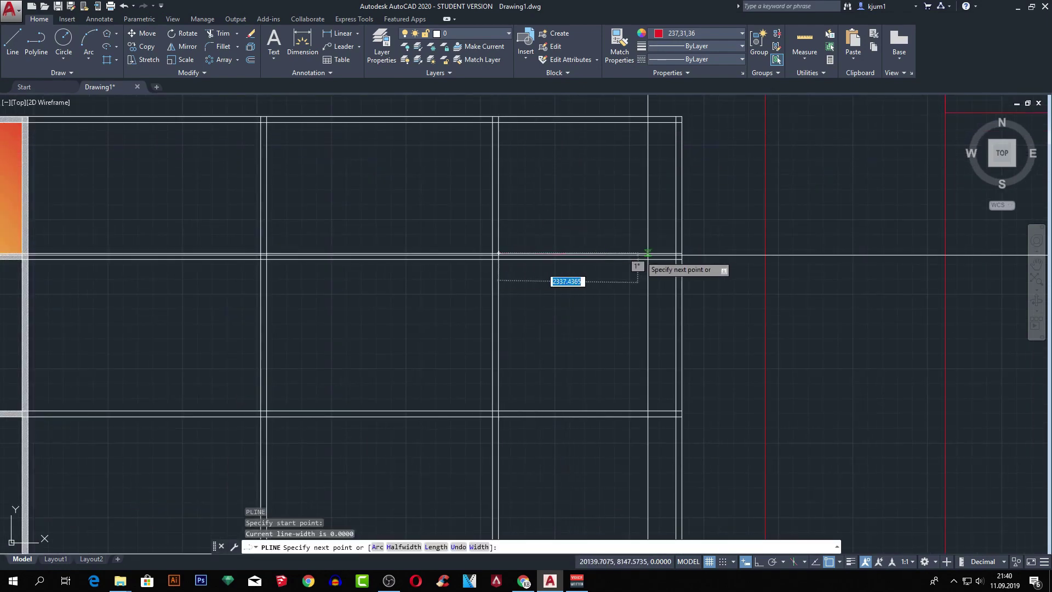
click(676, 122)
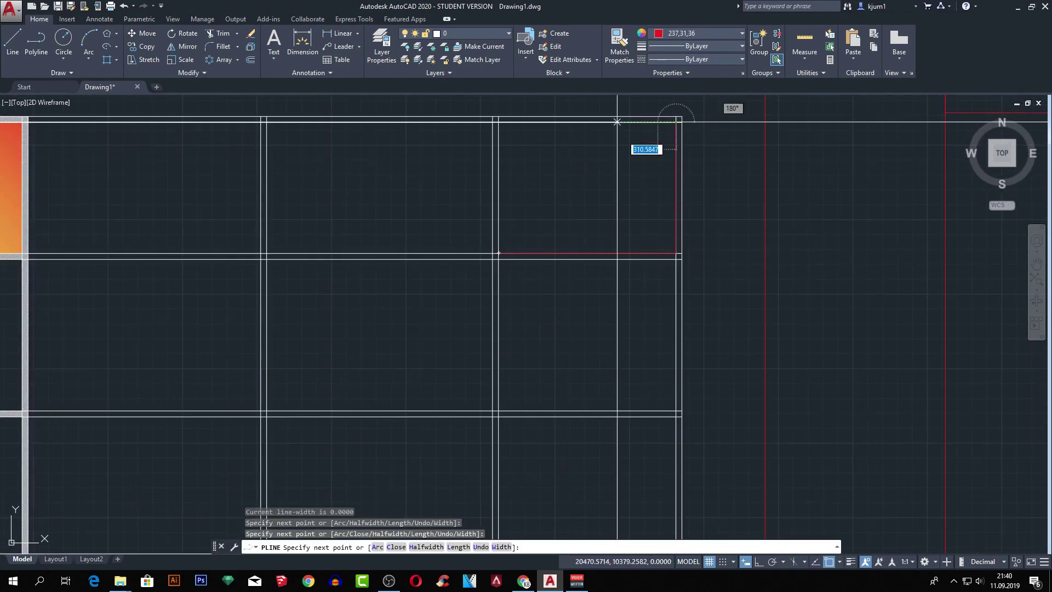
click(498, 122)
text(c)
key(Return)
click(551, 122)
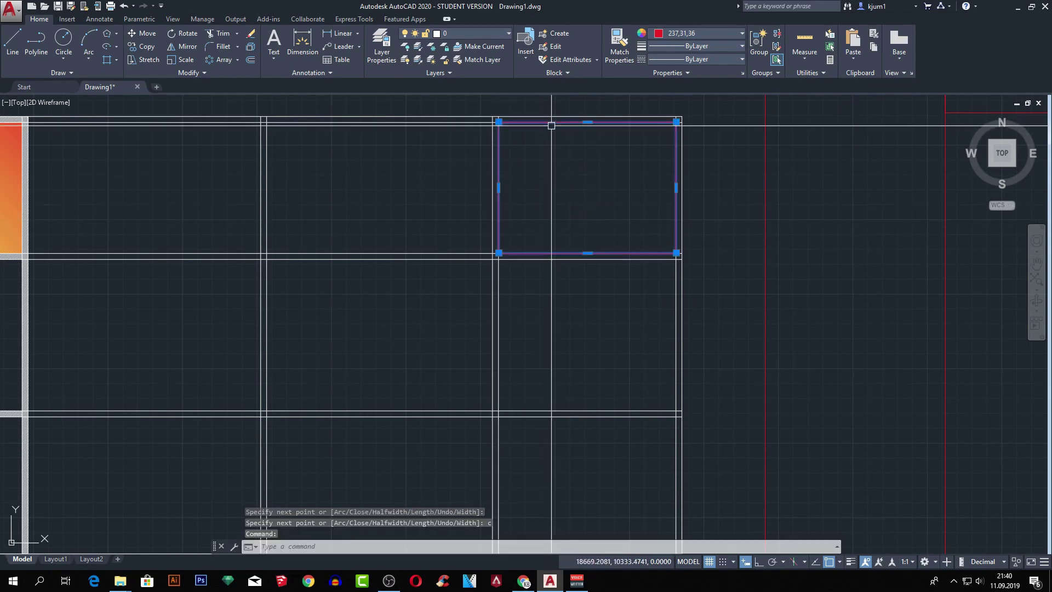
key(Escape)
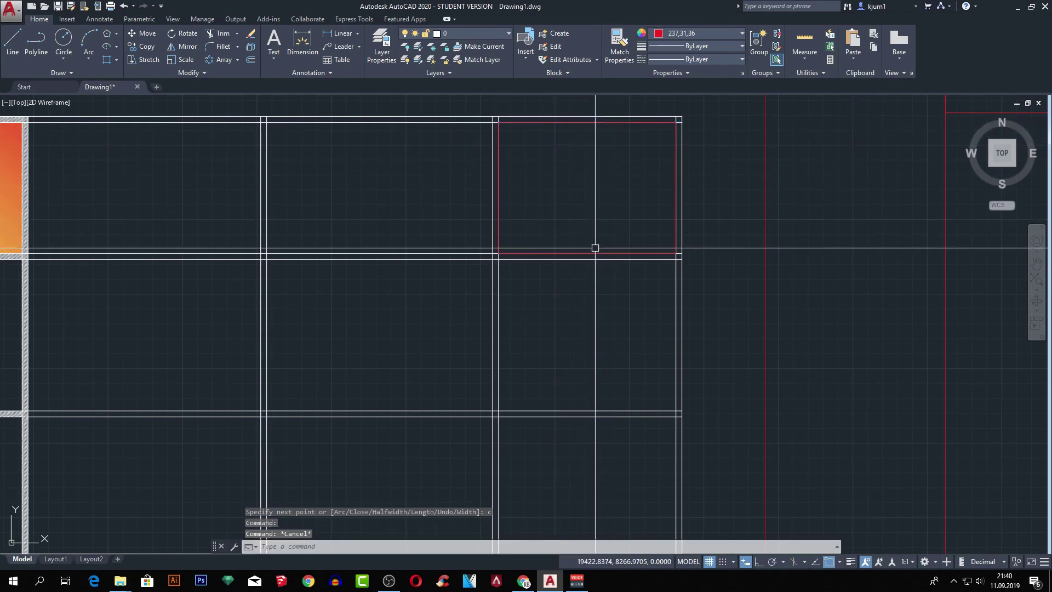
- Select the red rectangle, then pan and zoom out to show the whole grid
click(487, 159)
middle_drag(254, 178, 343, 182)
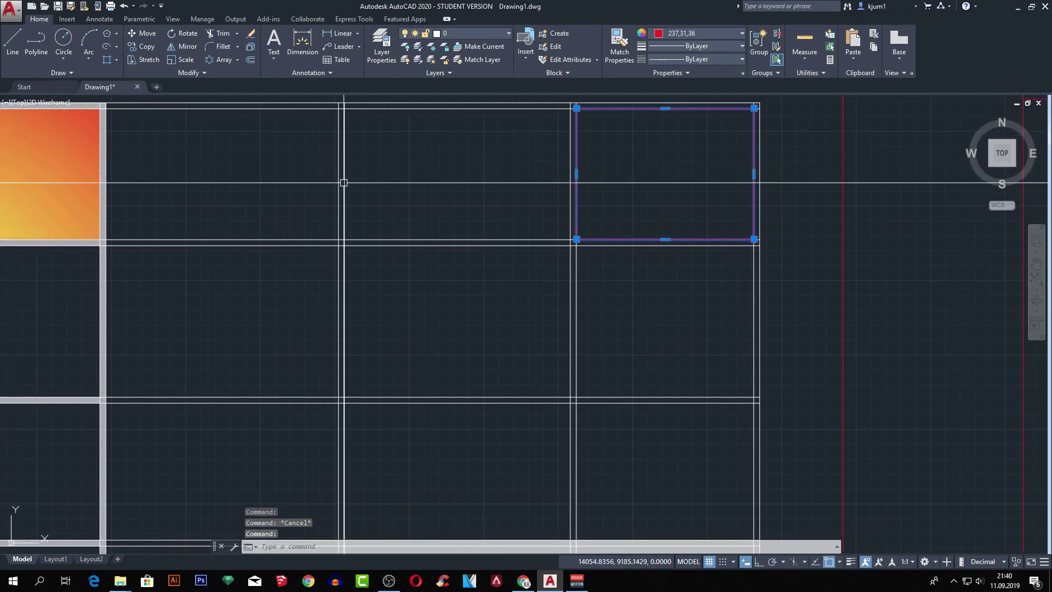
scroll(351, 274, down, 3)
middle_drag(515, 310, 566, 284)
key(Escape)
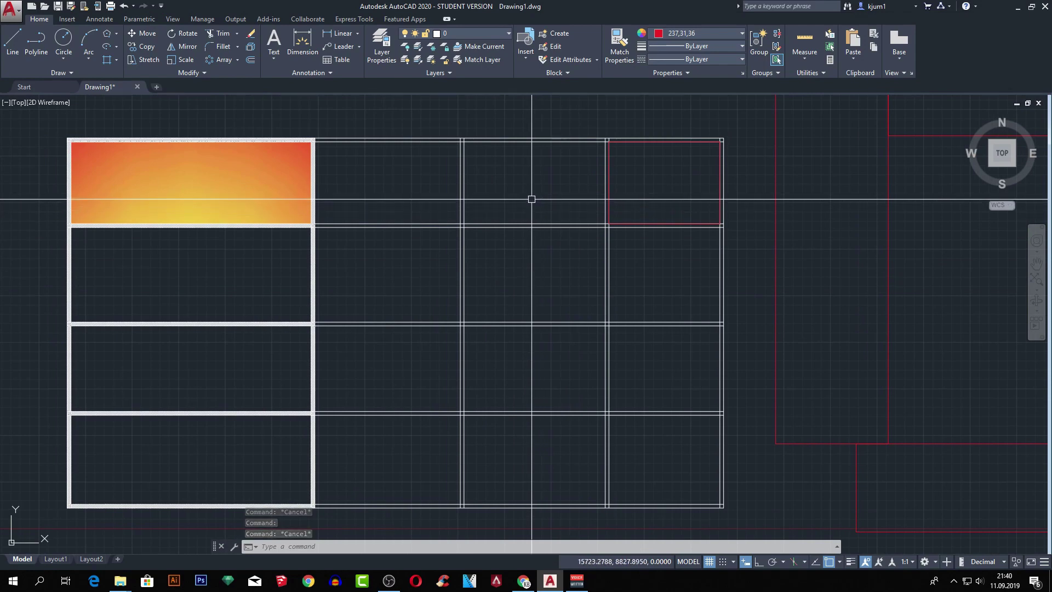
- Start BOUNDARY in Pick Points mode and zoom in on the grid cells
click(116, 59)
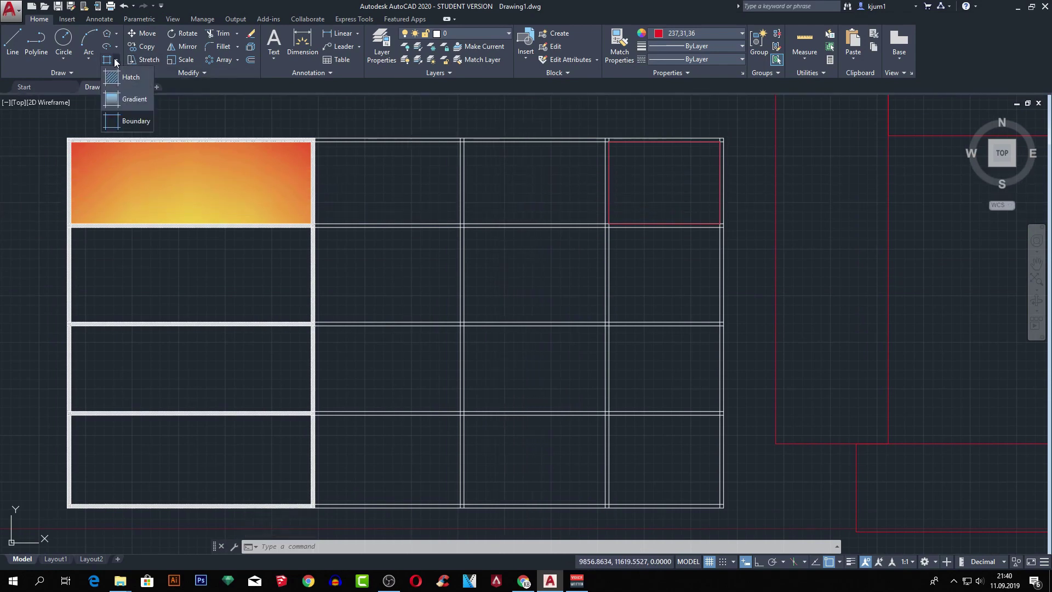
click(140, 120)
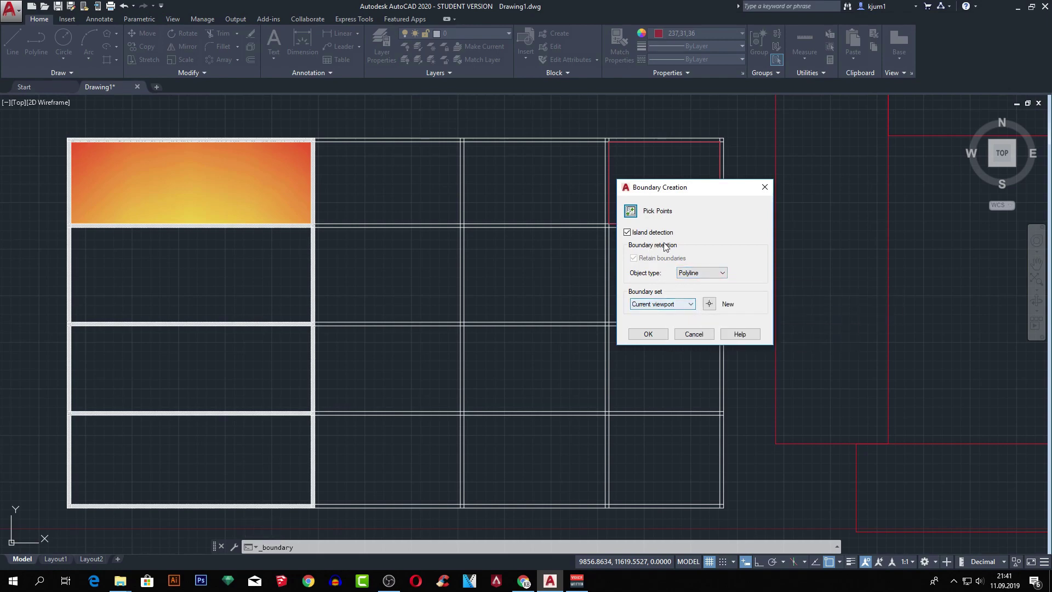
click(631, 213)
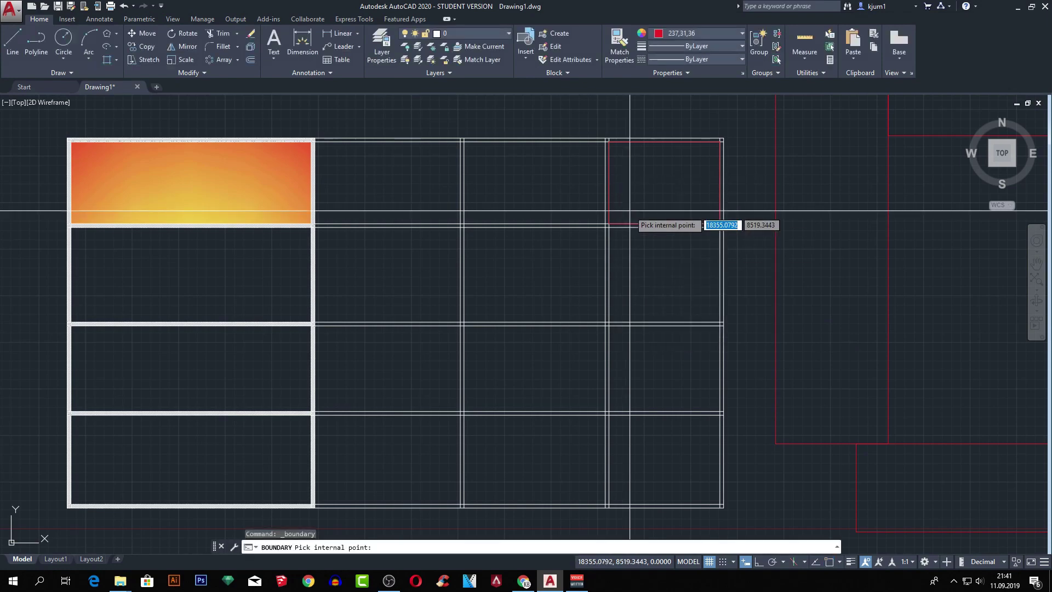
middle_drag(657, 367, 621, 334)
scroll(621, 334, up, 2)
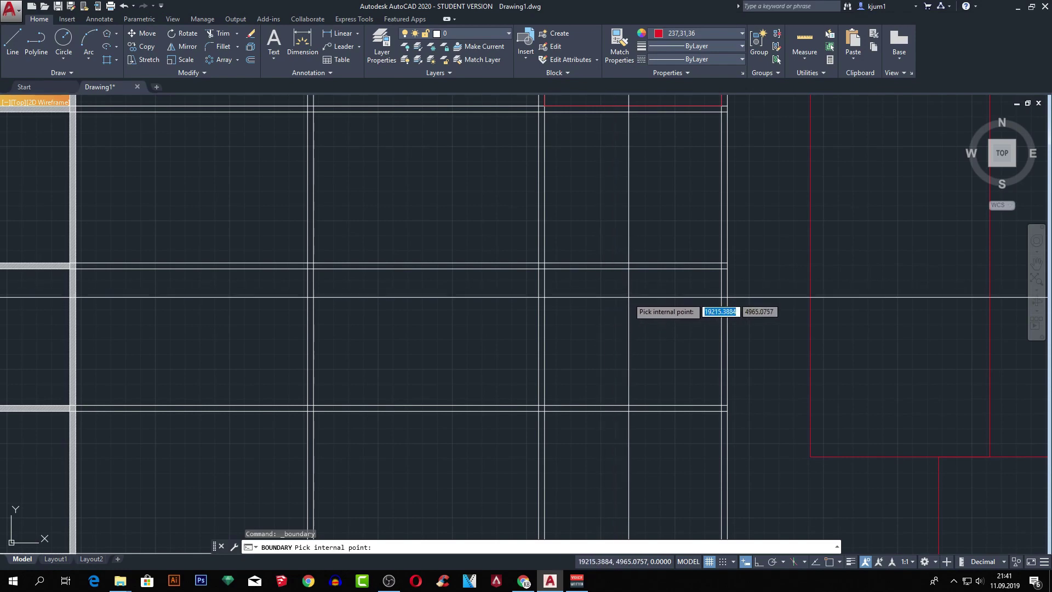
- Pick inside right-column cells to trace them, dismissing the boundary error that appears
scroll(611, 302, down, 2)
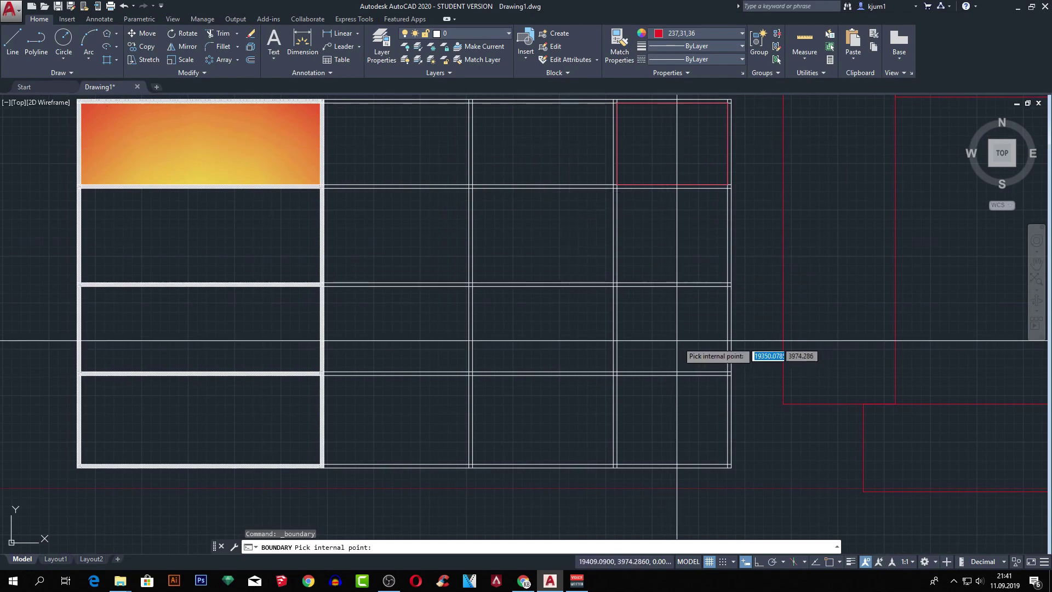
scroll(672, 330, up, 2)
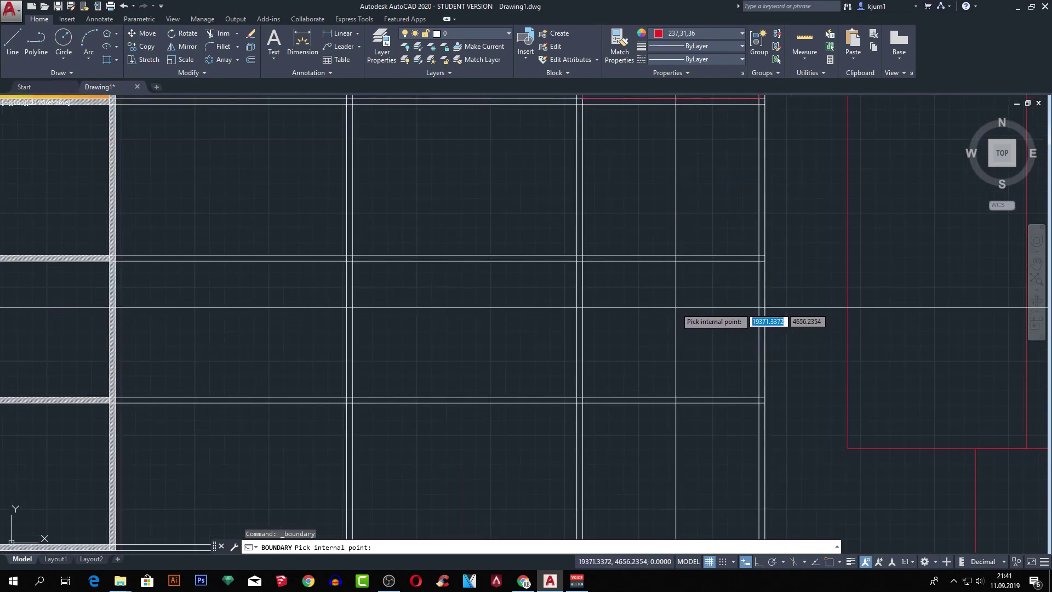
click(673, 319)
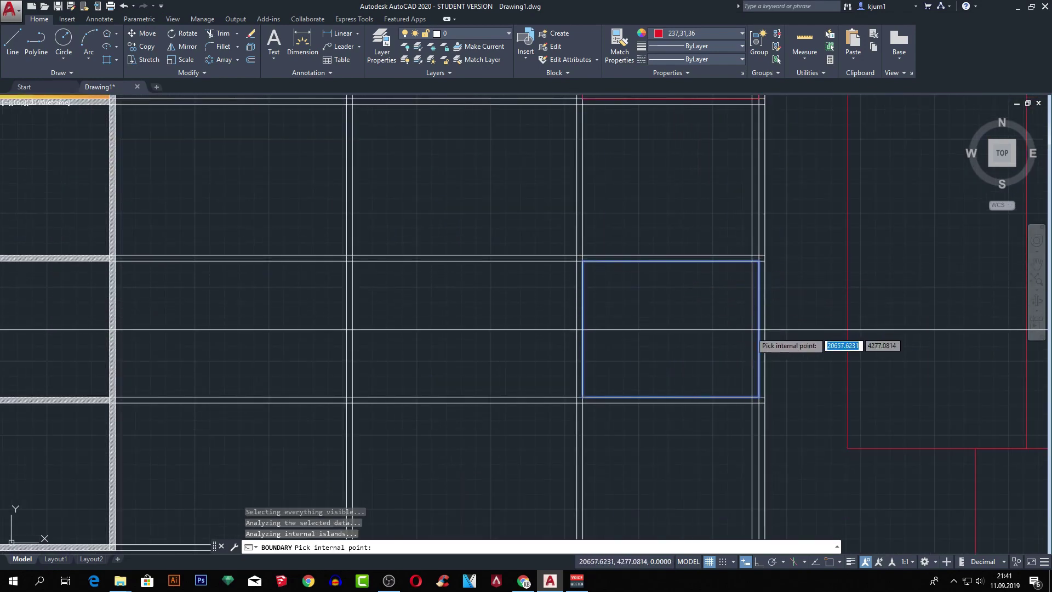
click(589, 121)
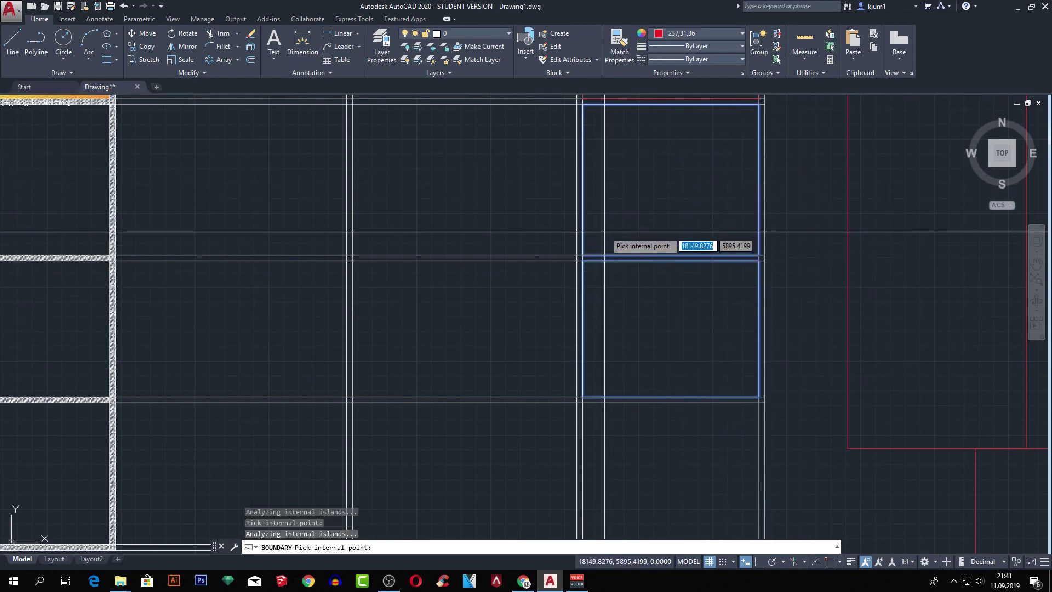
middle_drag(623, 221, 635, 265)
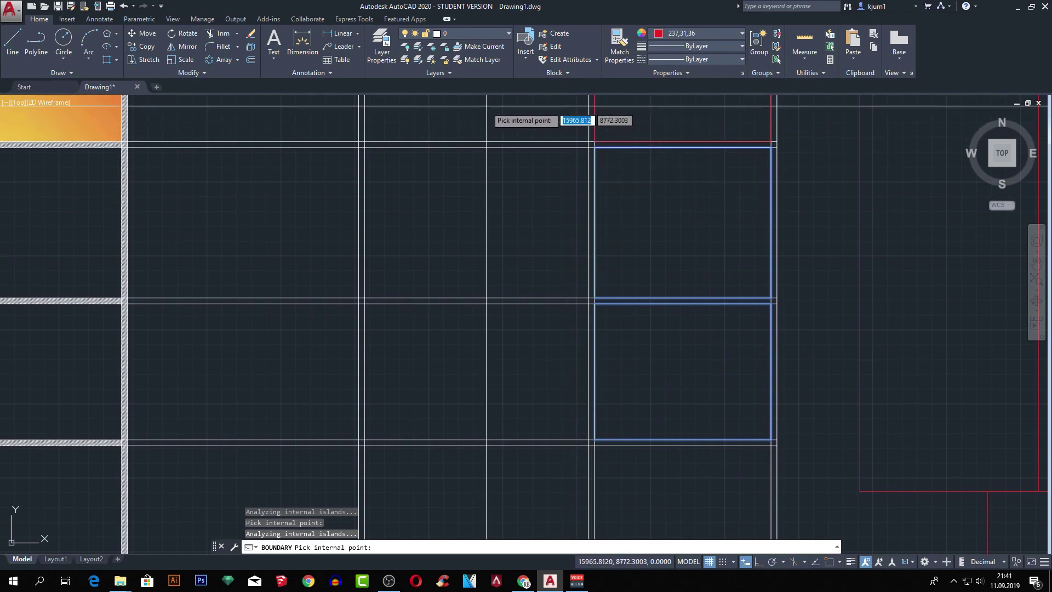
click(486, 117)
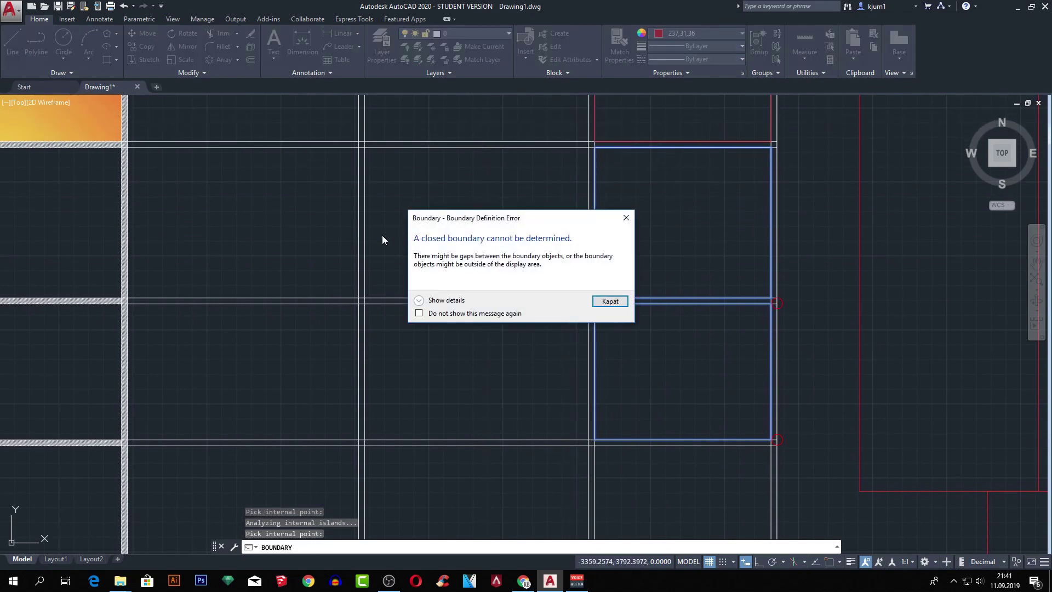
click(626, 305)
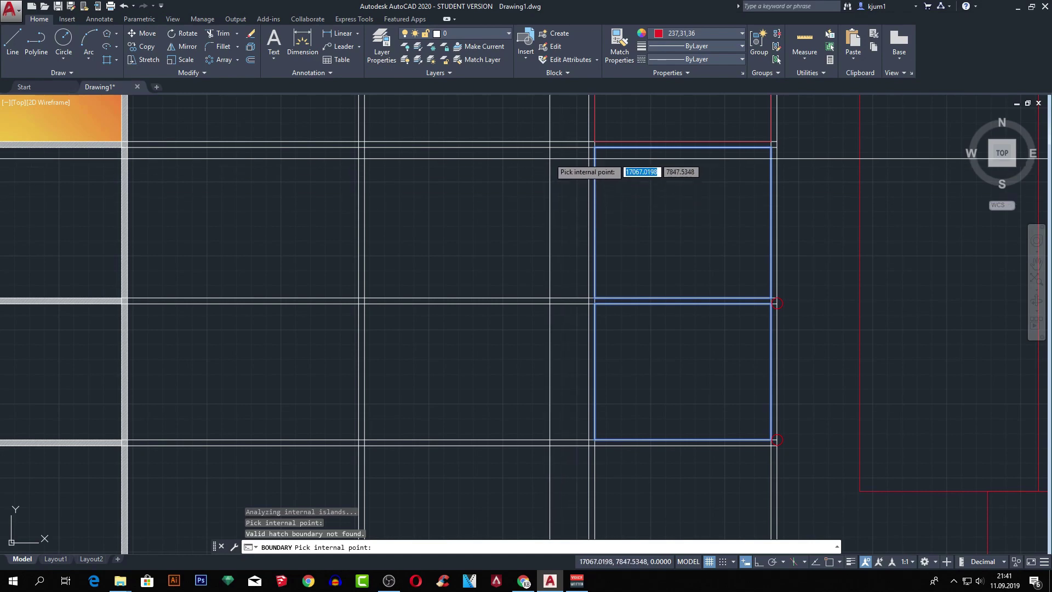
- Pick another upper right-column cell, dismiss its error, finish the two outlines and rerun BOUNDARY
middle_drag(521, 112, 517, 256)
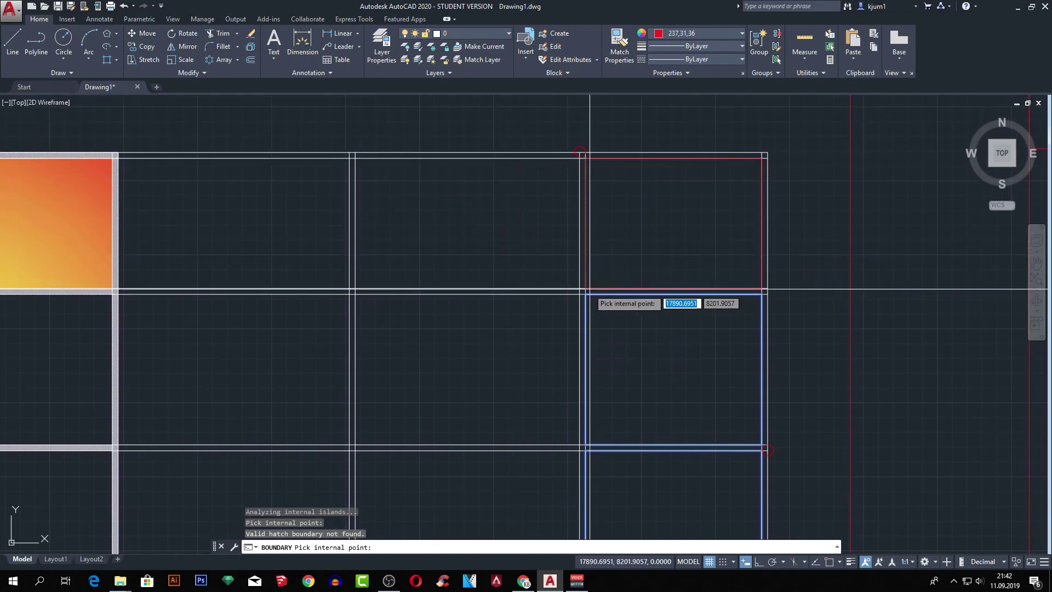
click(512, 188)
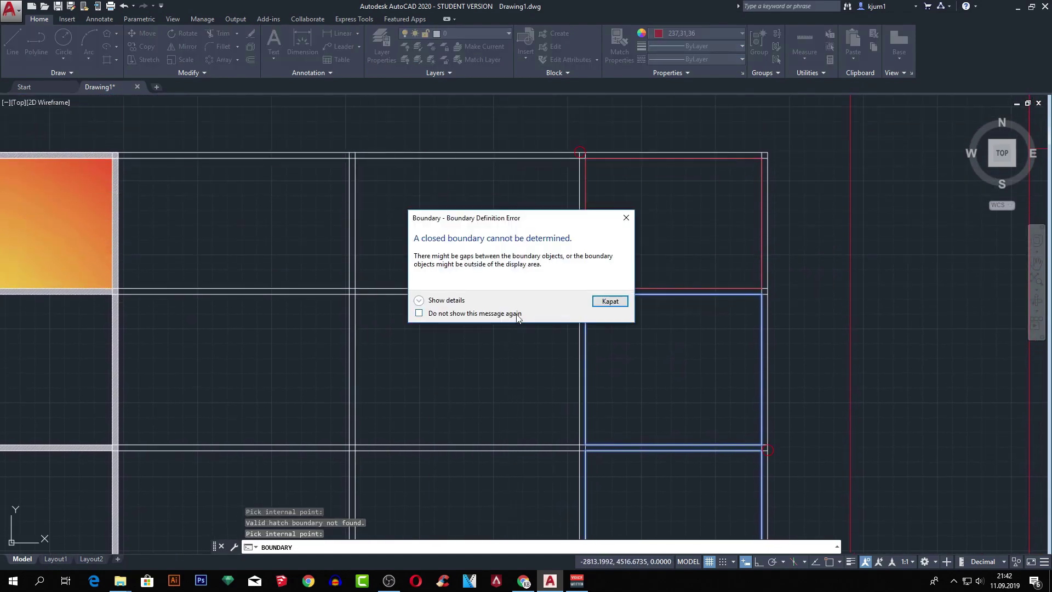
click(602, 305)
middle_drag(597, 323, 580, 273)
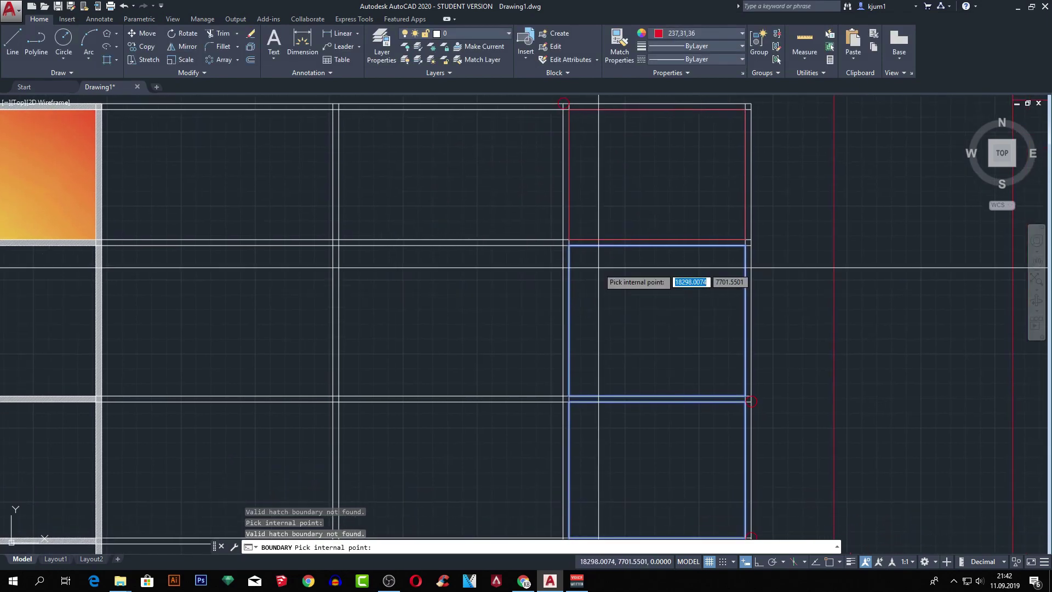
key(Return)
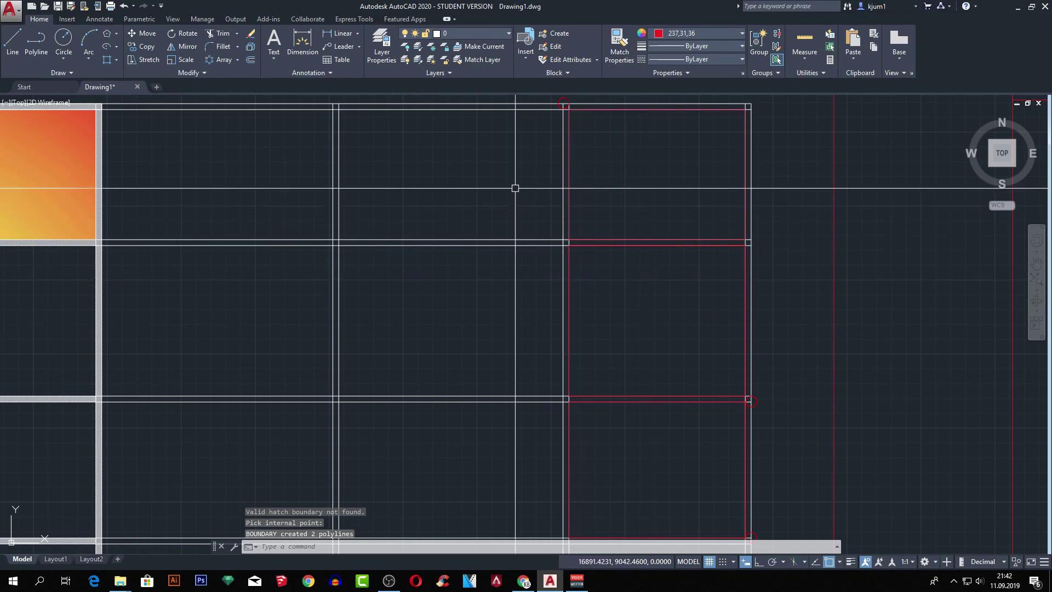
key(Return)
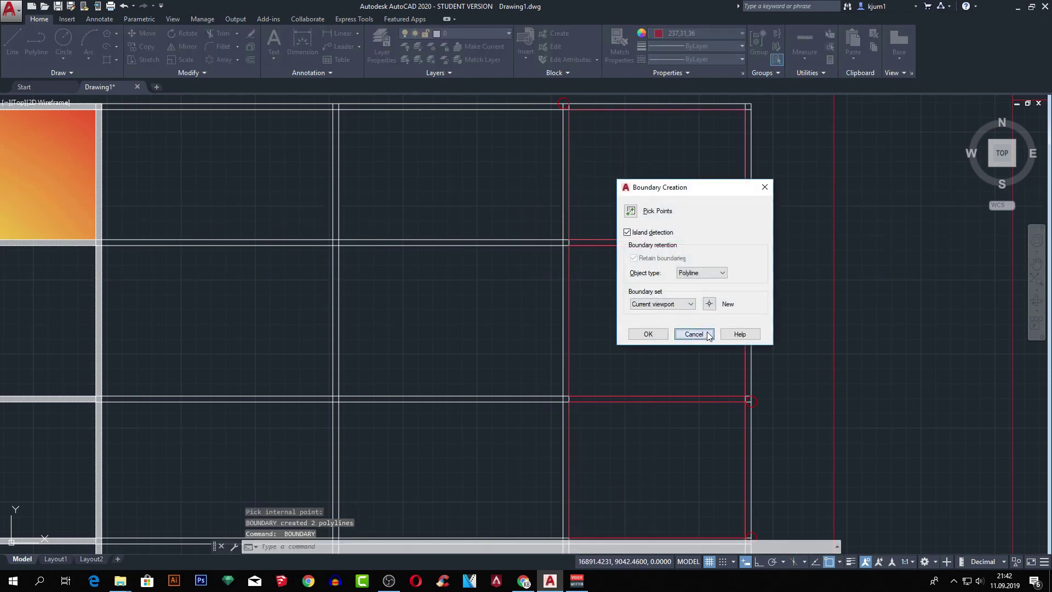
- Trace the third column's top cell with Boundary, then reopen Boundary Creation from the Hatch flyout
click(707, 334)
click(135, 116)
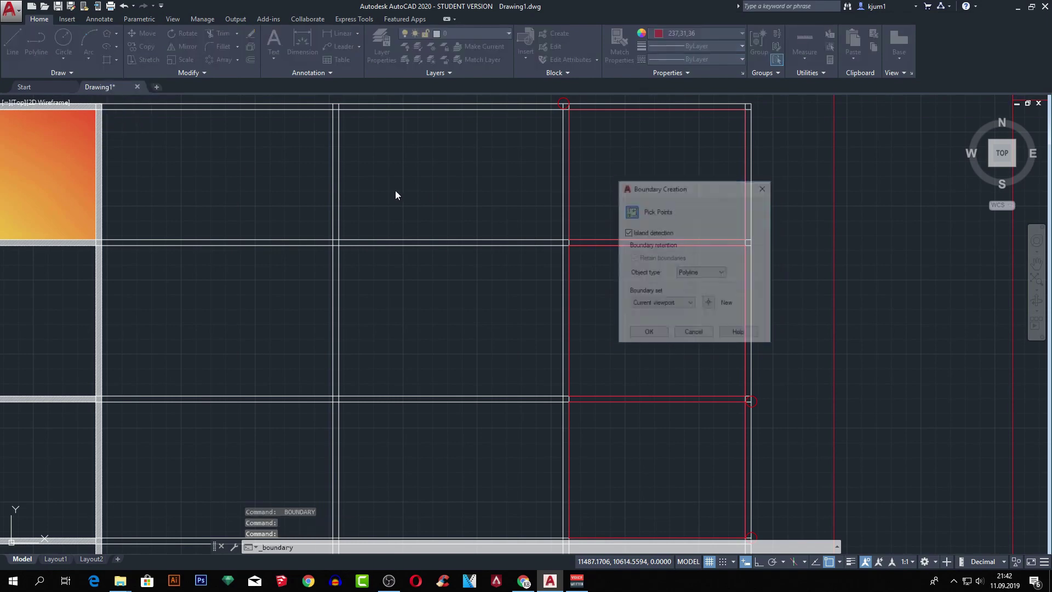
click(630, 212)
click(493, 171)
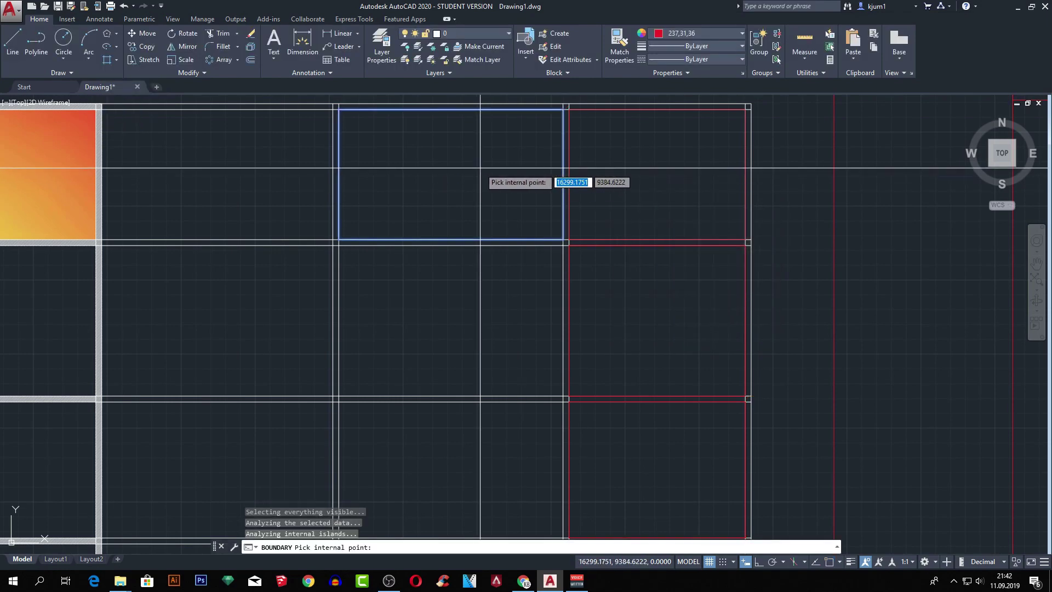
key(Return)
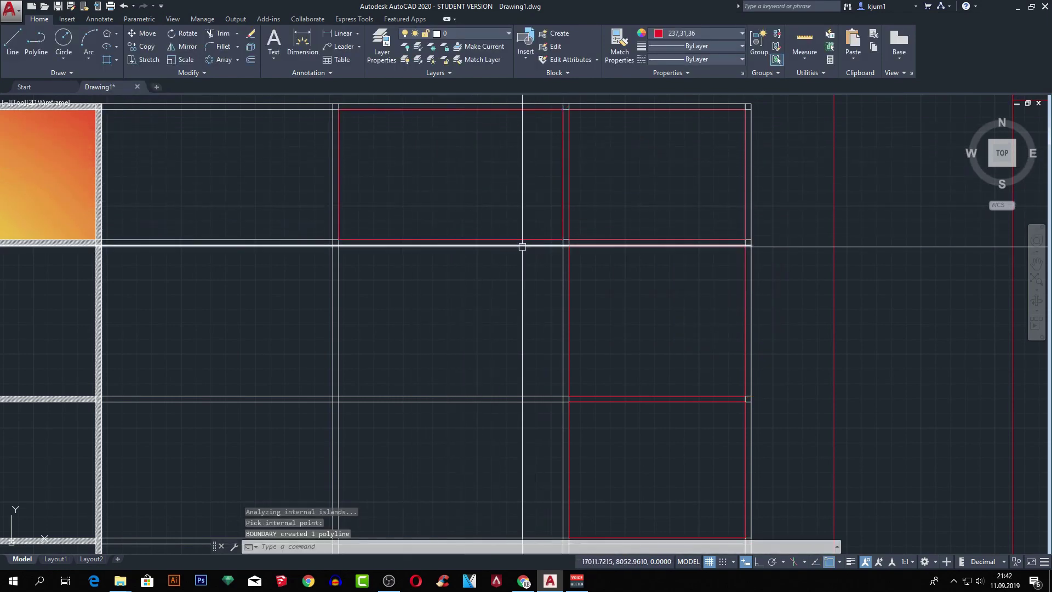
mouse_move(523, 222)
middle_down()
mouse_move(608, 179)
mouse_move(704, 164)
middle_up()
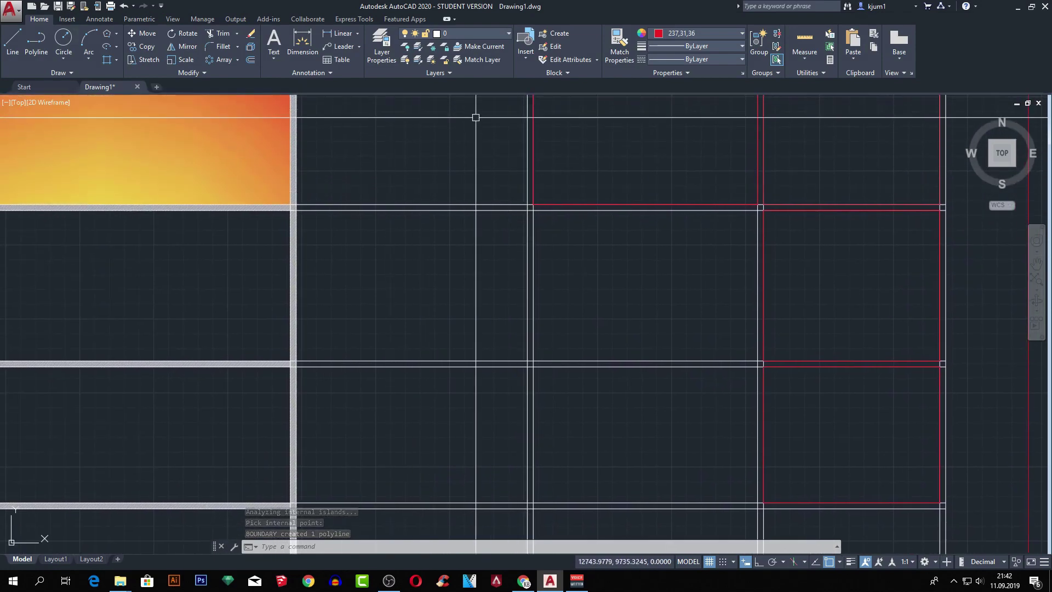
middle_drag(511, 154, 513, 203)
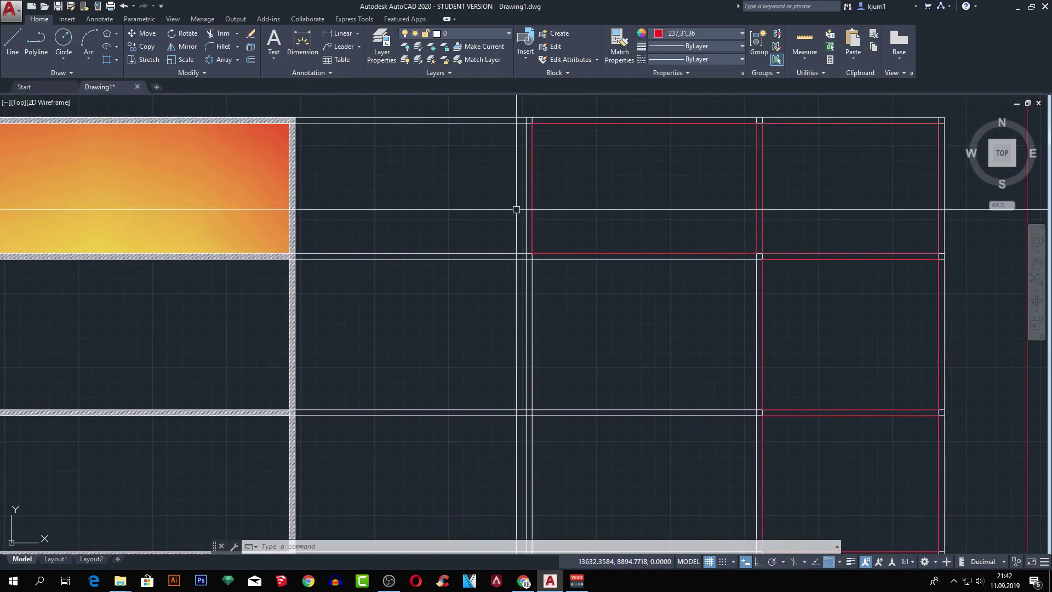
click(117, 59)
click(135, 120)
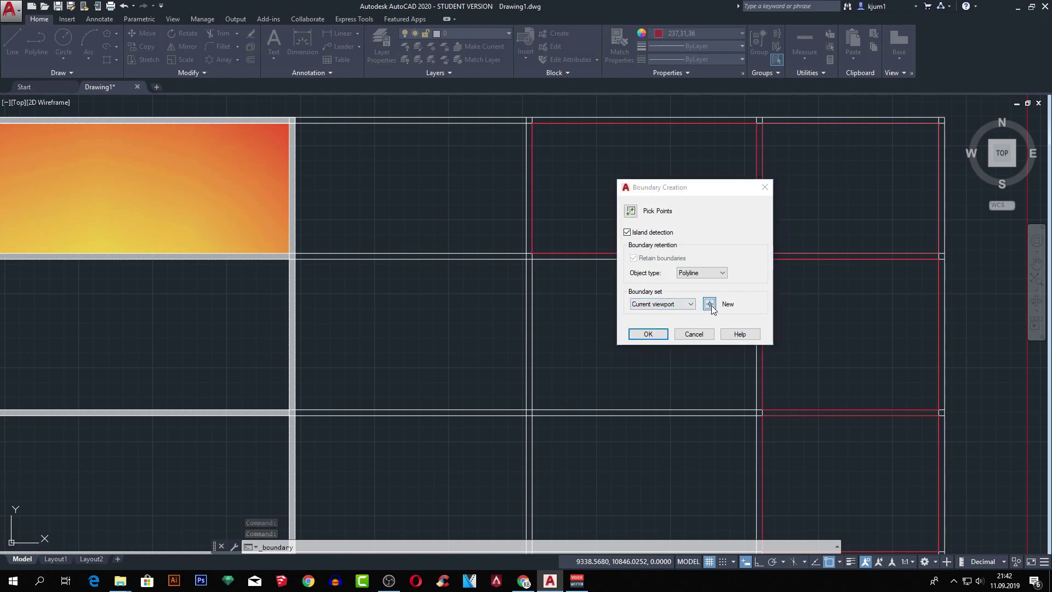
- Define a new boundary set by window-selecting the whole table
click(710, 304)
scroll(540, 204, down, 2)
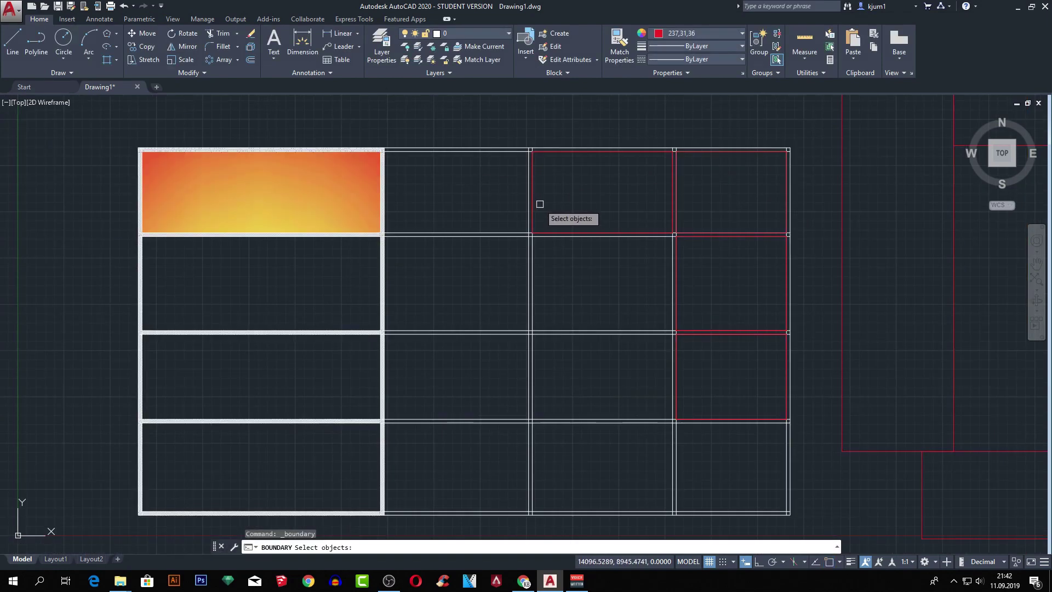
scroll(540, 199, down, 2)
click(253, 121)
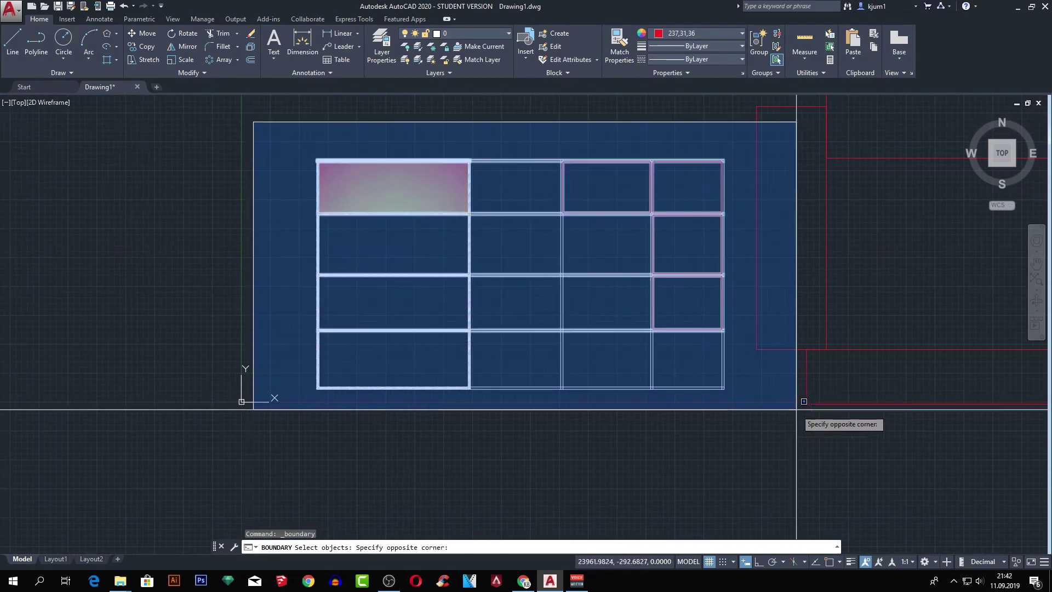
click(744, 408)
key(Return)
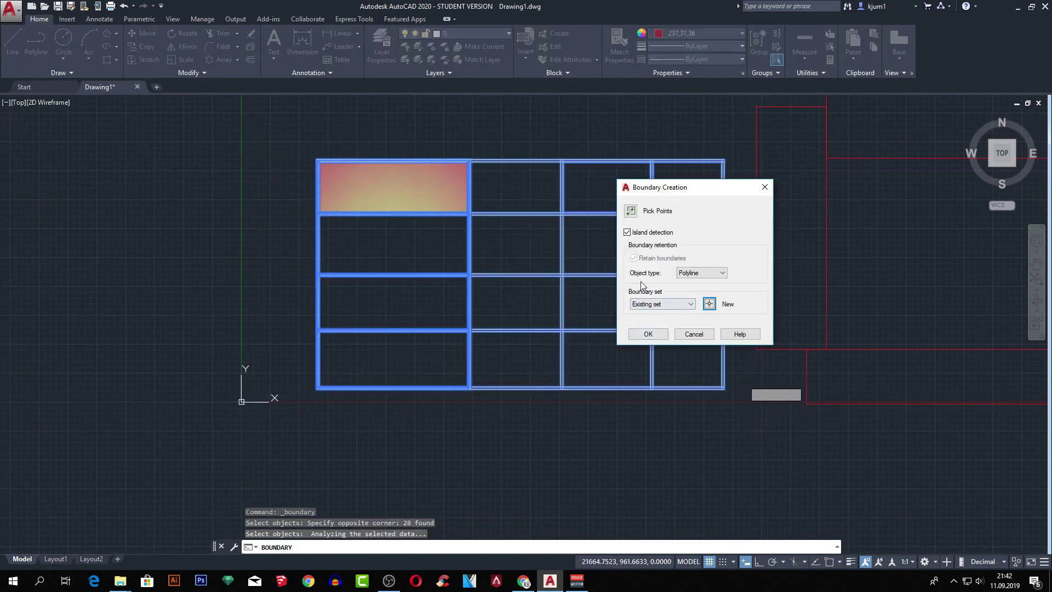
- Trace the second cell of the second column as a red closed polyline
click(630, 211)
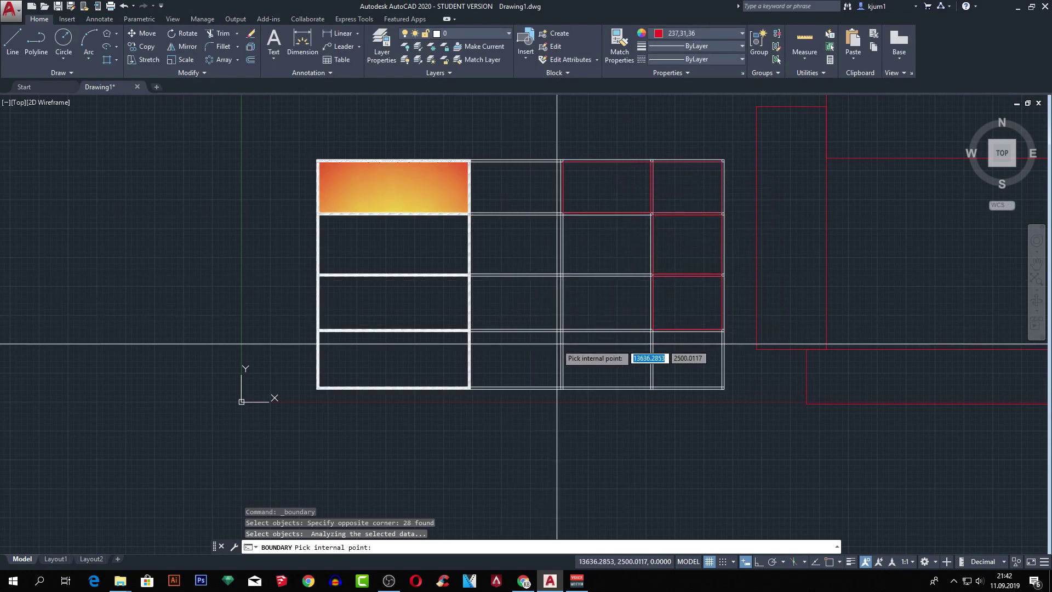
scroll(575, 345, up, 3)
scroll(575, 345, up, 2)
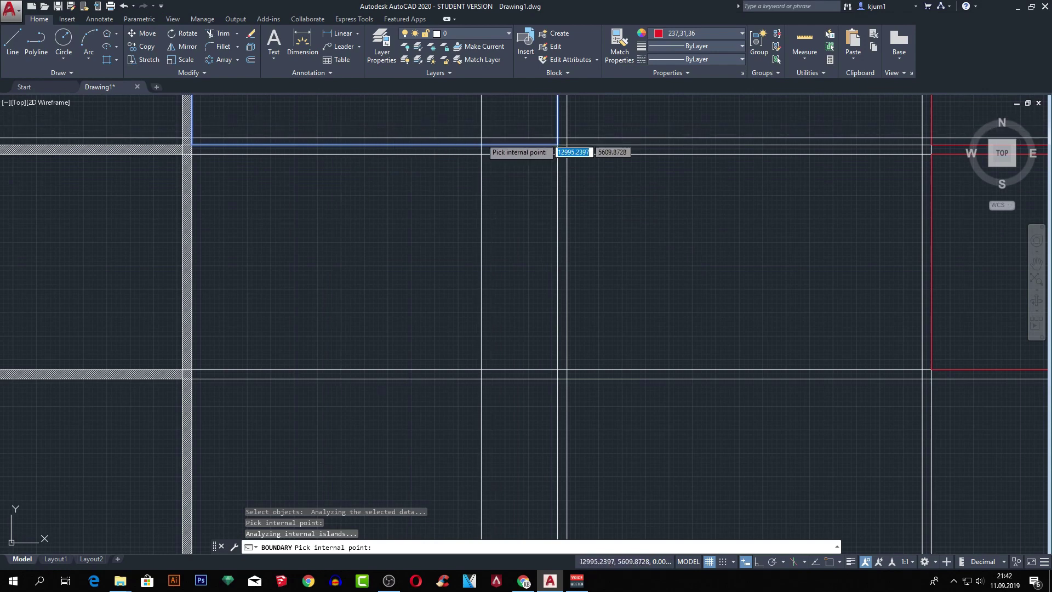
middle_drag(482, 154, 507, 410)
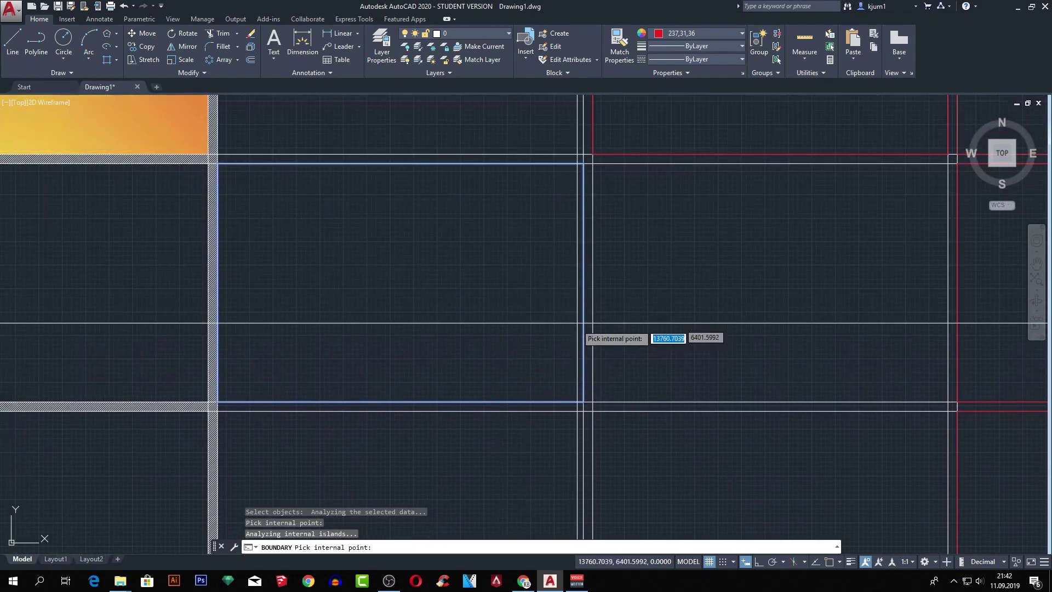
key(Return)
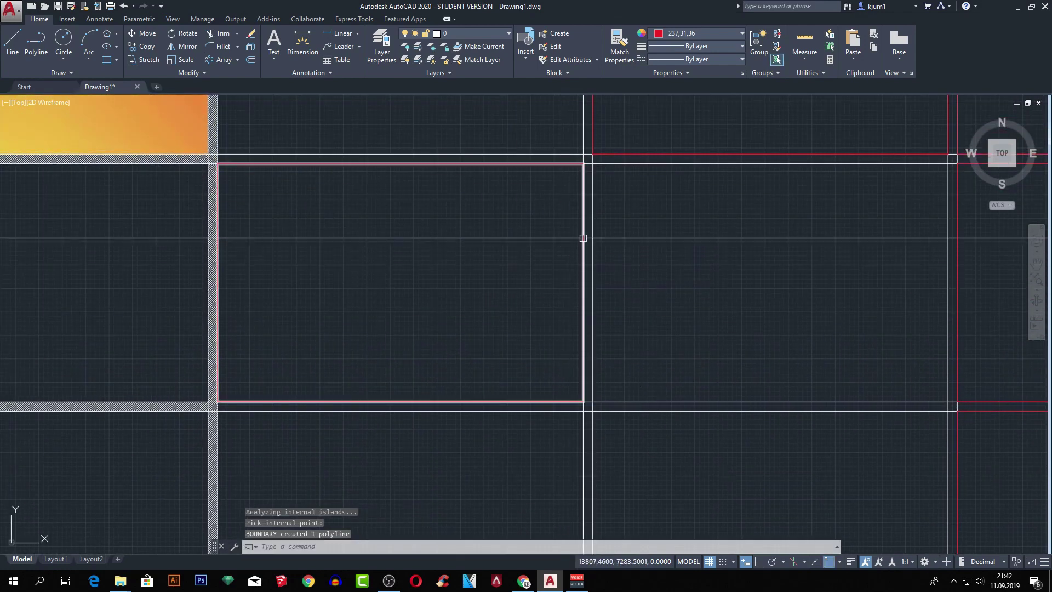
scroll(692, 218, down, 2)
scroll(688, 228, down, 2)
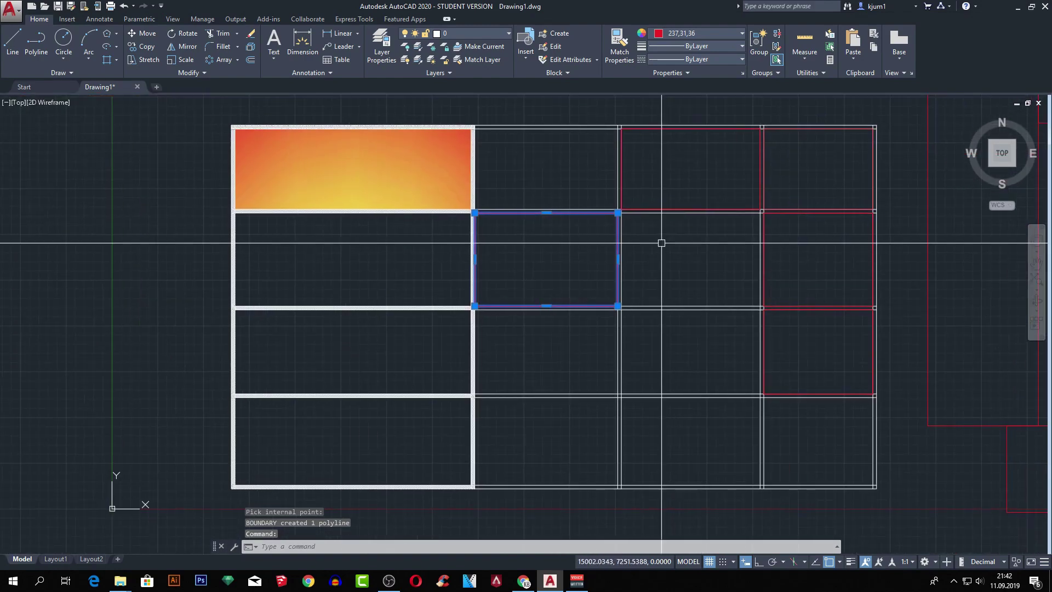
key(Escape)
scroll(651, 235, up, 2)
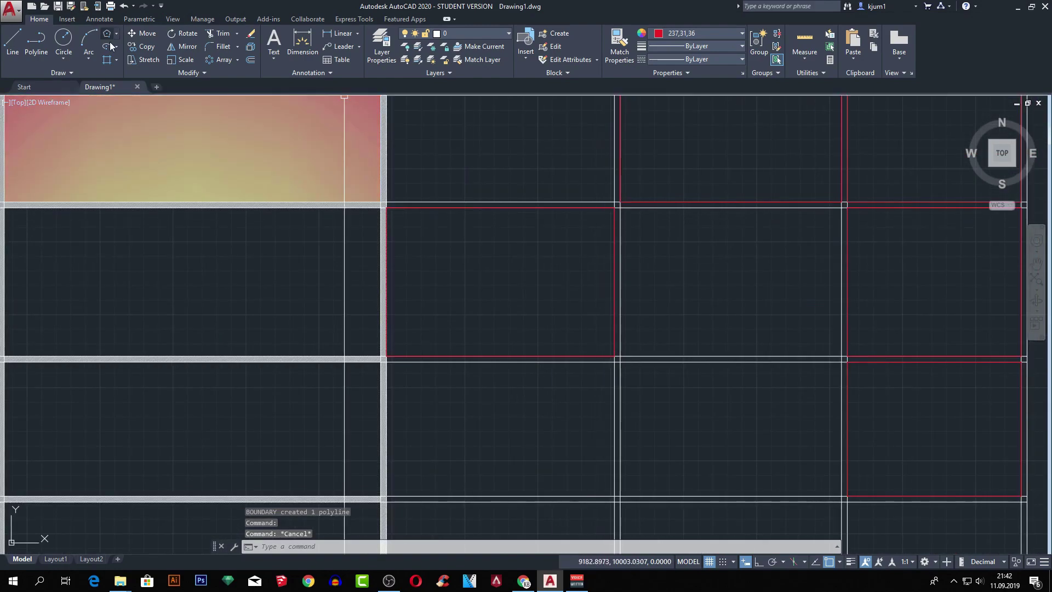
click(107, 59)
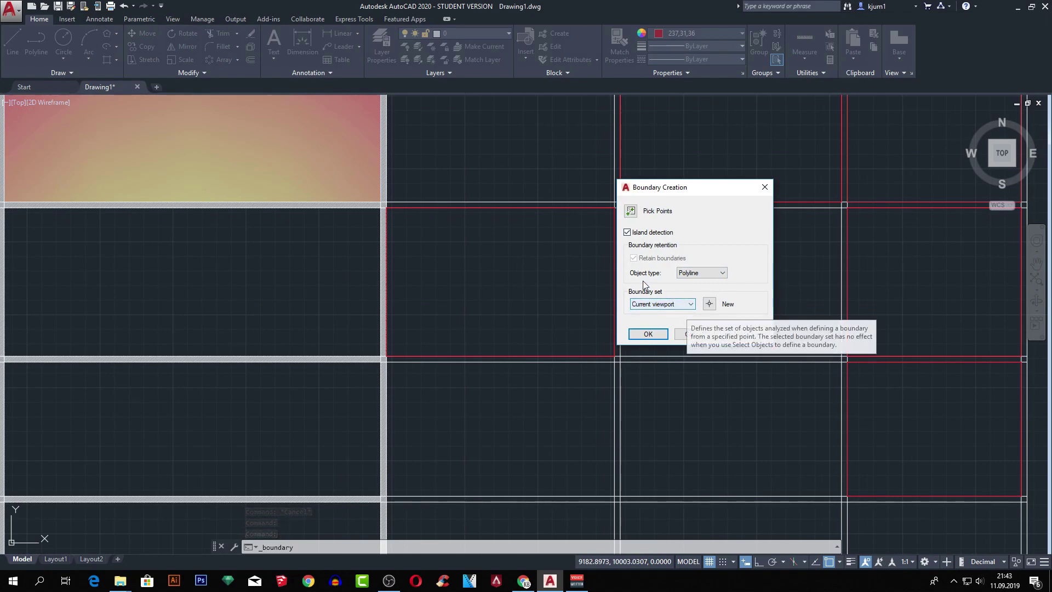
click(631, 211)
mouse_move(574, 159)
middle_down()
mouse_move(569, 152)
mouse_move(564, 185)
mouse_move(557, 113)
middle_up()
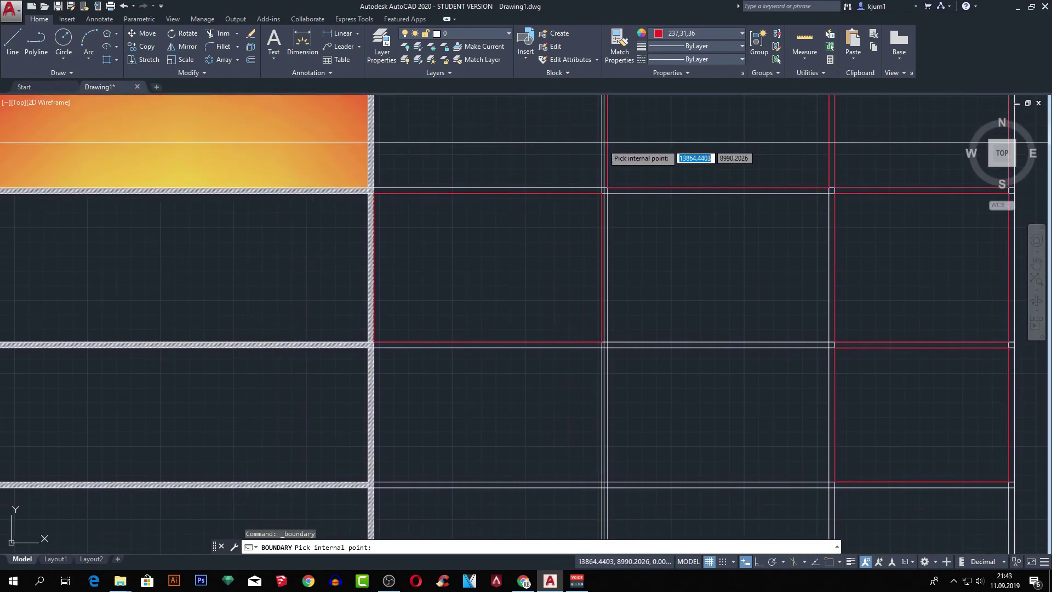
click(537, 157)
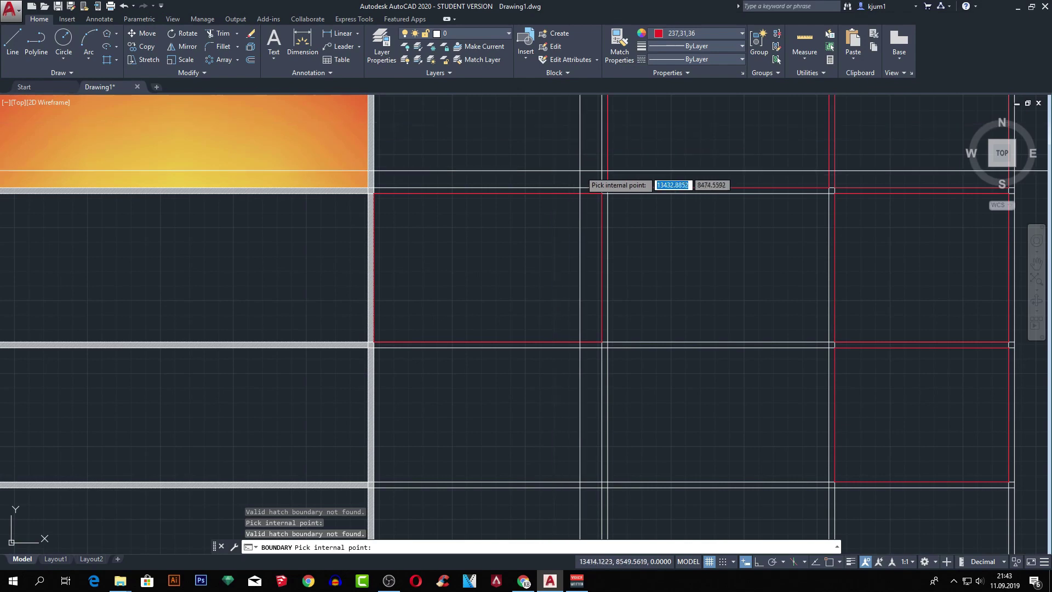
key(Escape)
scroll(629, 257, down, 2)
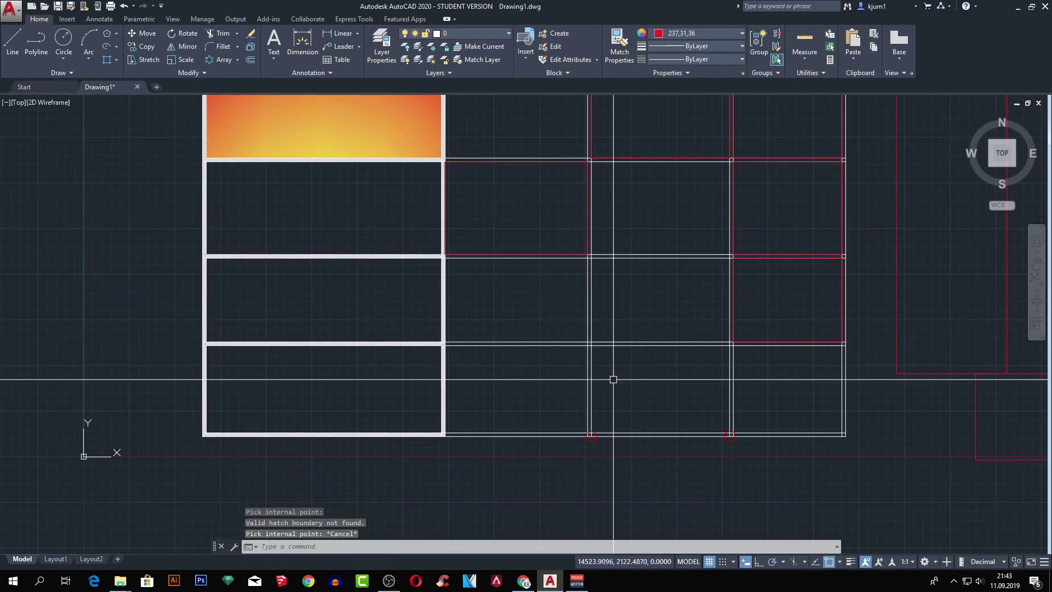
key(Escape)
key(Escape)
scroll(582, 332, up, 2)
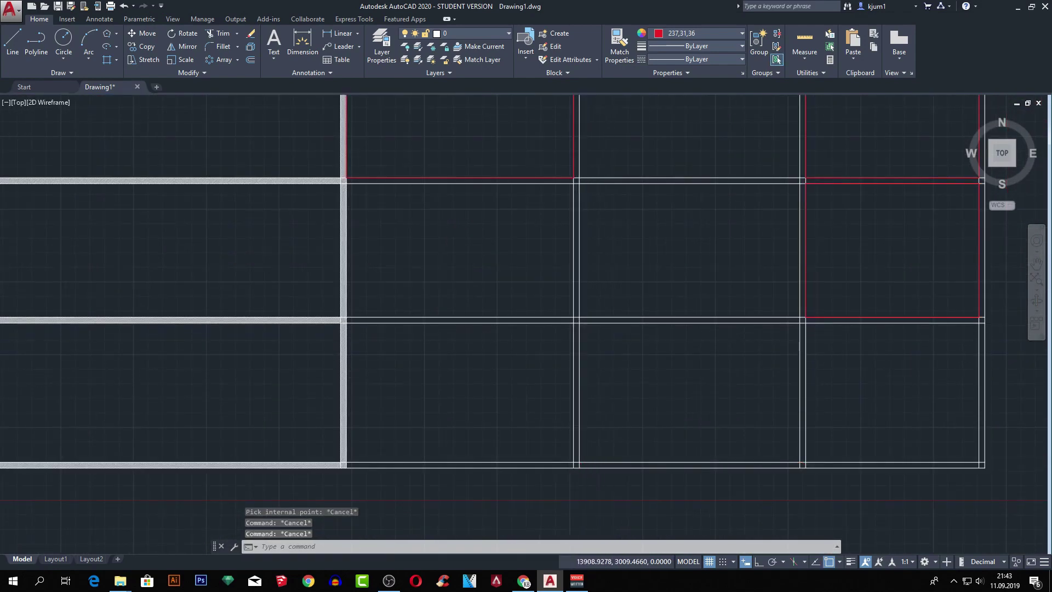
scroll(586, 331, up, 2)
- Draw a temporary rectangle over the empty second-column cell
middle_drag(547, 307, 609, 300)
text(l)
key(Return)
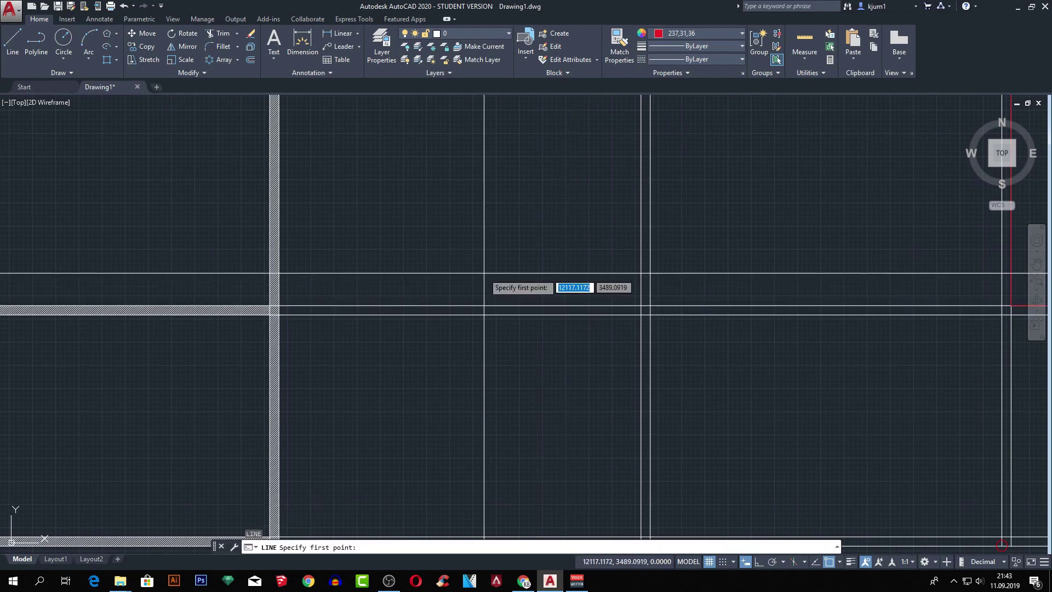
key(Escape)
text(rec)
key(Return)
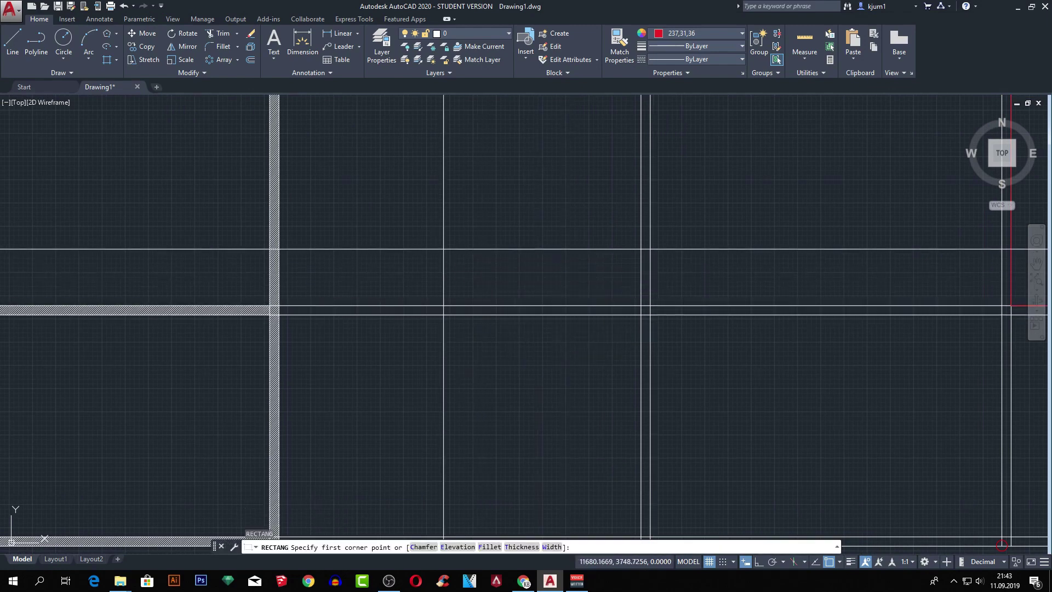
click(444, 249)
click(570, 349)
- Trim the grid line pieces inside the rectangle, leaving a short stub
text(tr)
key(Return)
key(Return)
click(606, 344)
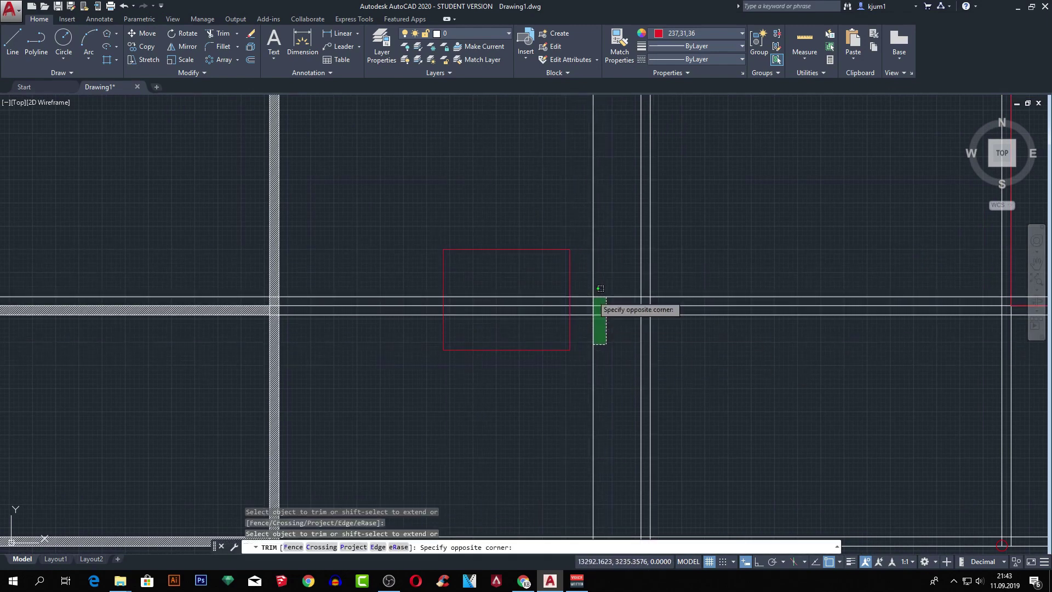
click(600, 288)
click(510, 328)
click(482, 279)
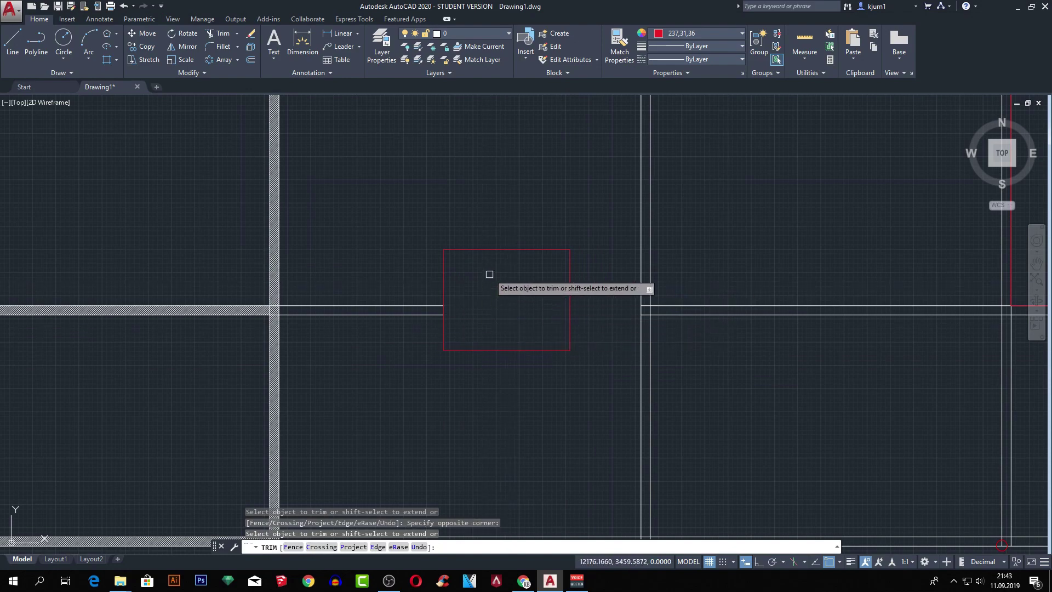
click(468, 321)
click(411, 335)
key(Escape)
- Erase the temporary red rectangle
click(546, 356)
click(521, 209)
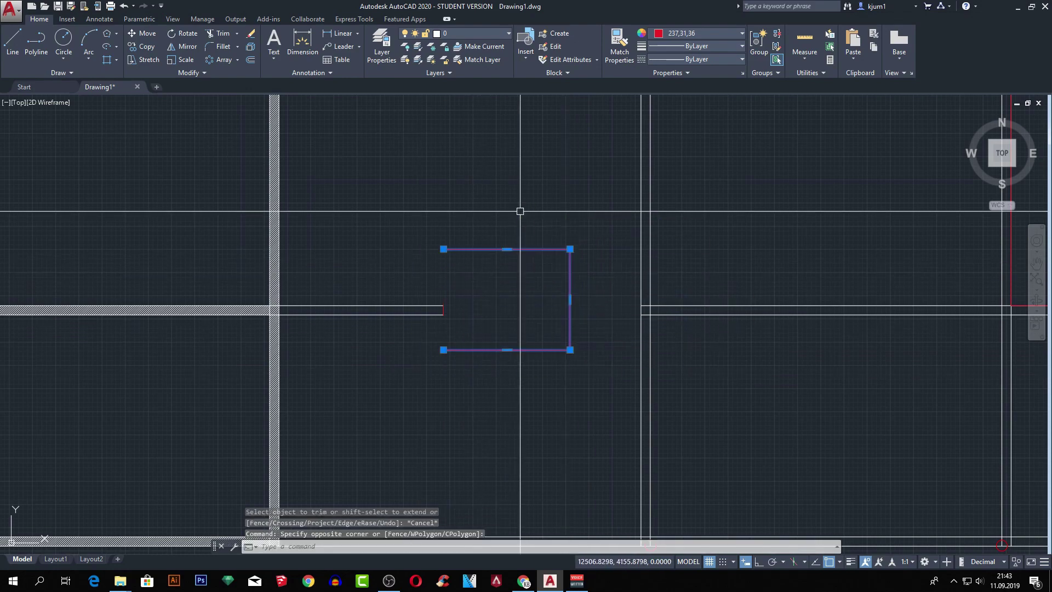
key(Delete)
mouse_move(586, 322)
middle_down()
mouse_move(543, 315)
mouse_move(565, 289)
middle_up()
scroll(543, 315, down, 2)
- Start a Match Properties operation, cancel it, and pan left over the grid
text(a)
key(Return)
click(501, 303)
click(535, 282)
key(Escape)
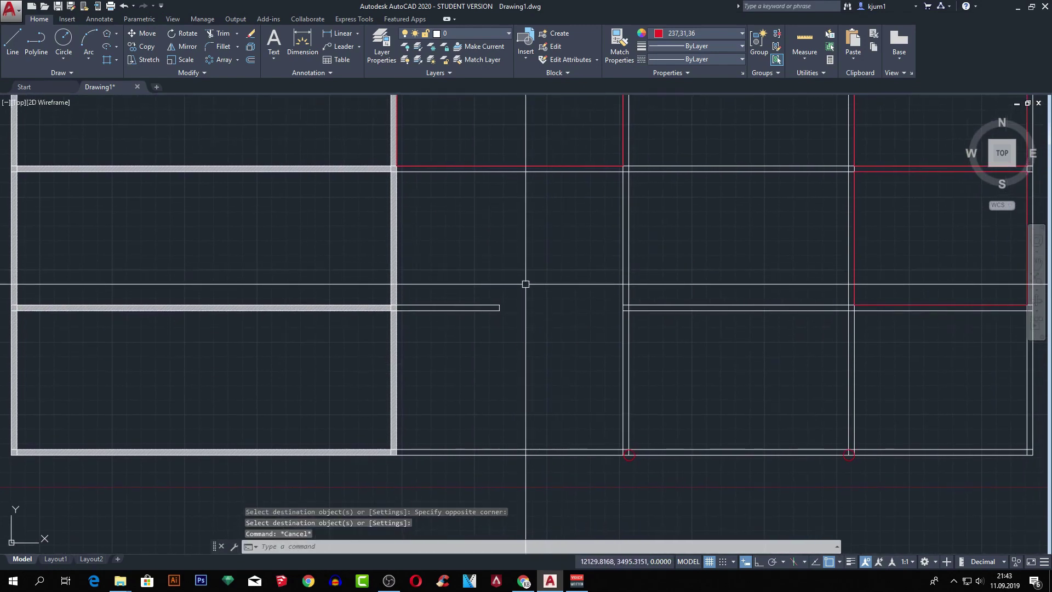
middle_drag(551, 239, 525, 246)
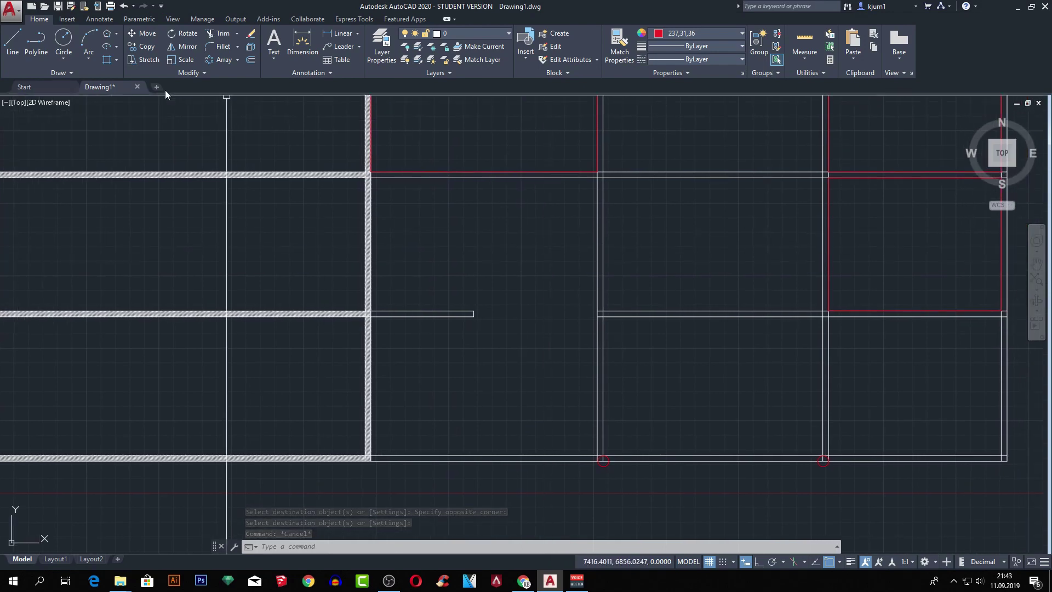
- Trace the merged lower second-column cell, stub included, as a red closed polyline
click(118, 62)
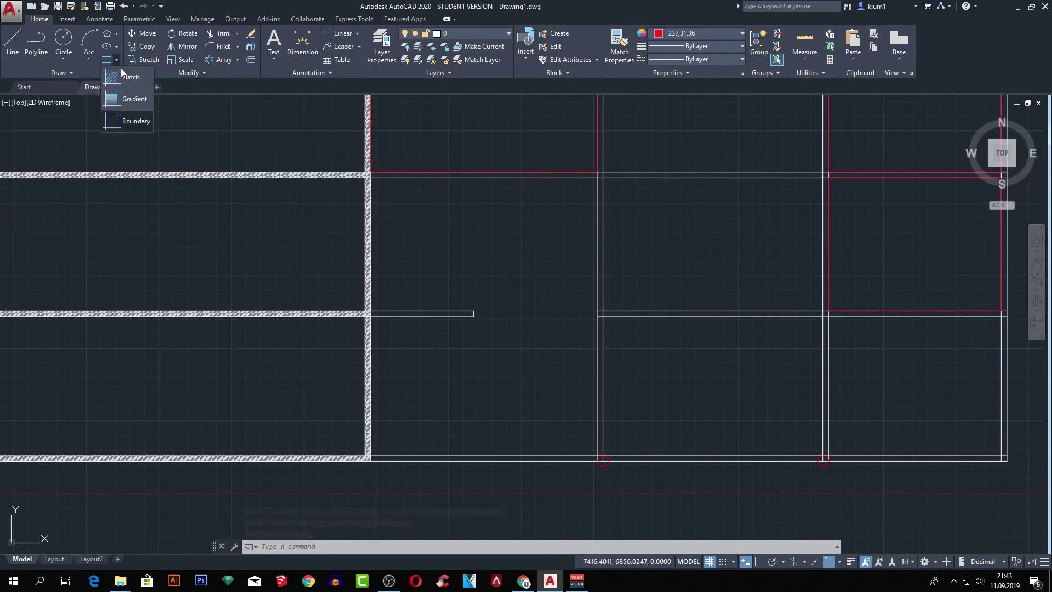
click(136, 123)
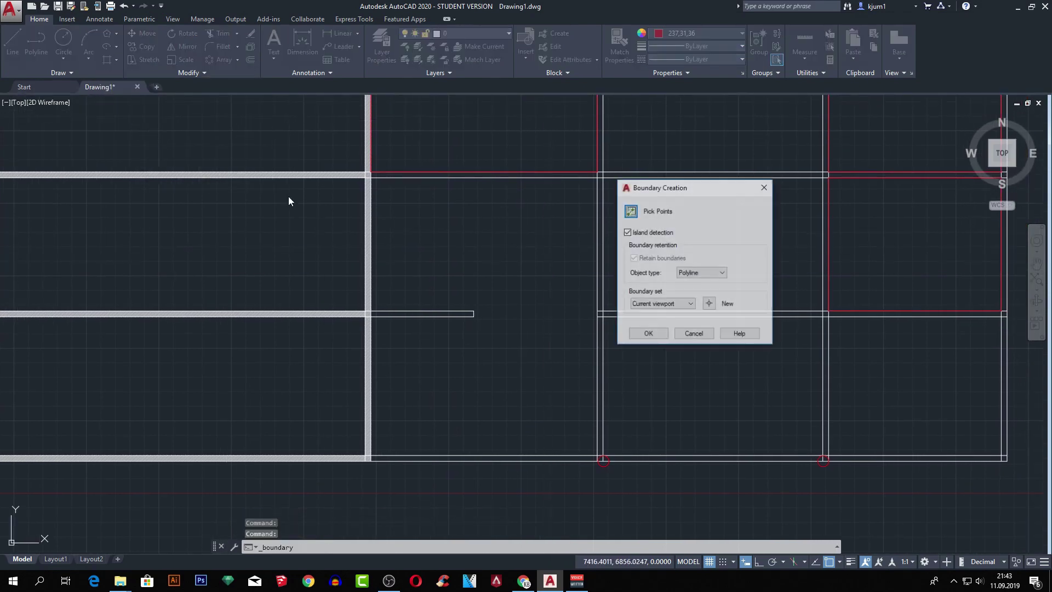
click(632, 214)
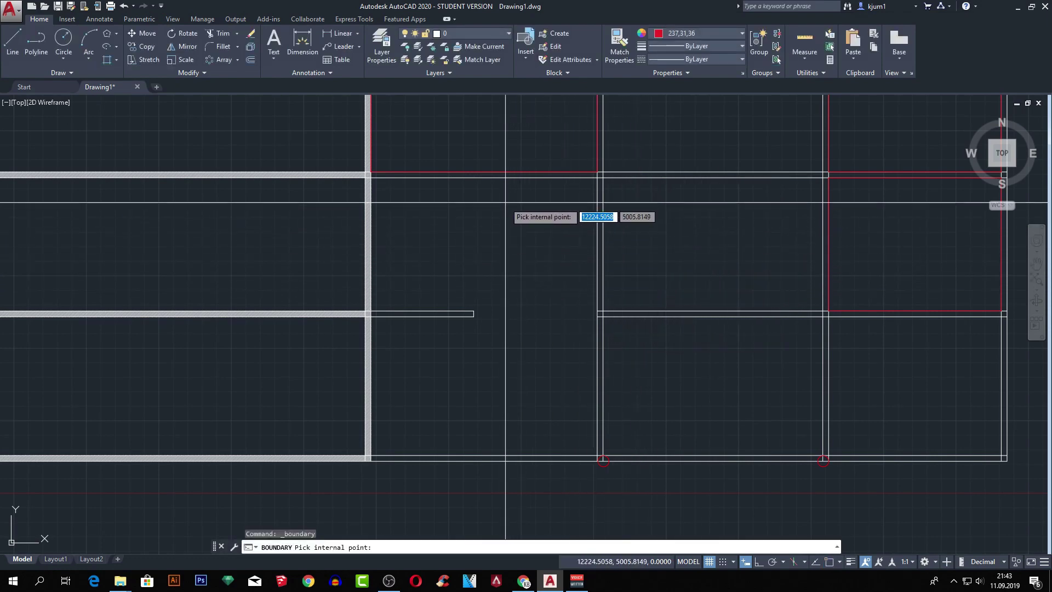
click(509, 219)
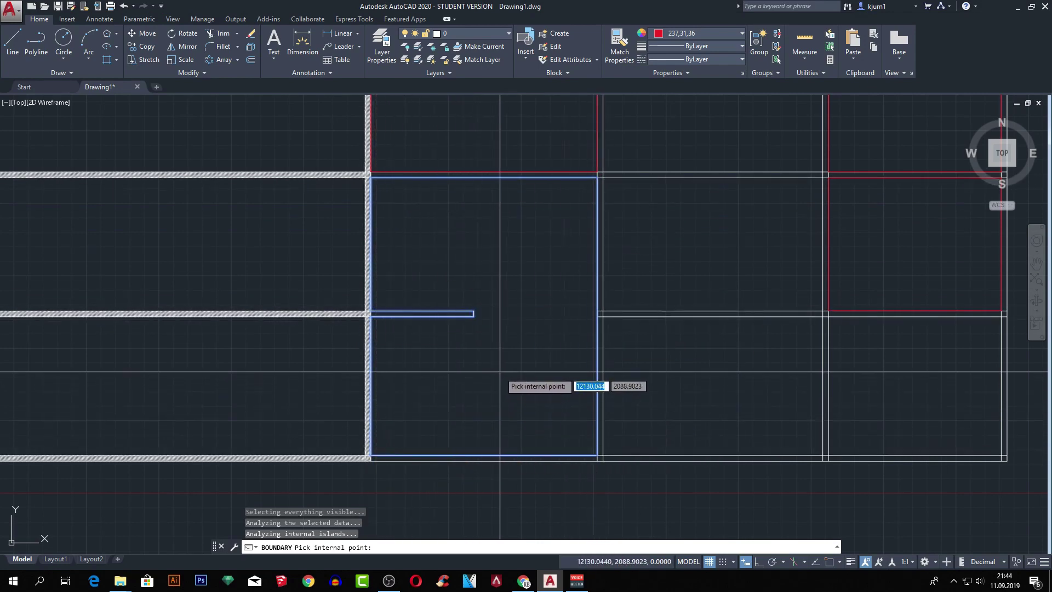
key(Return)
- Select the new outline to check it, then clear the selection and pan over the grid
click(471, 313)
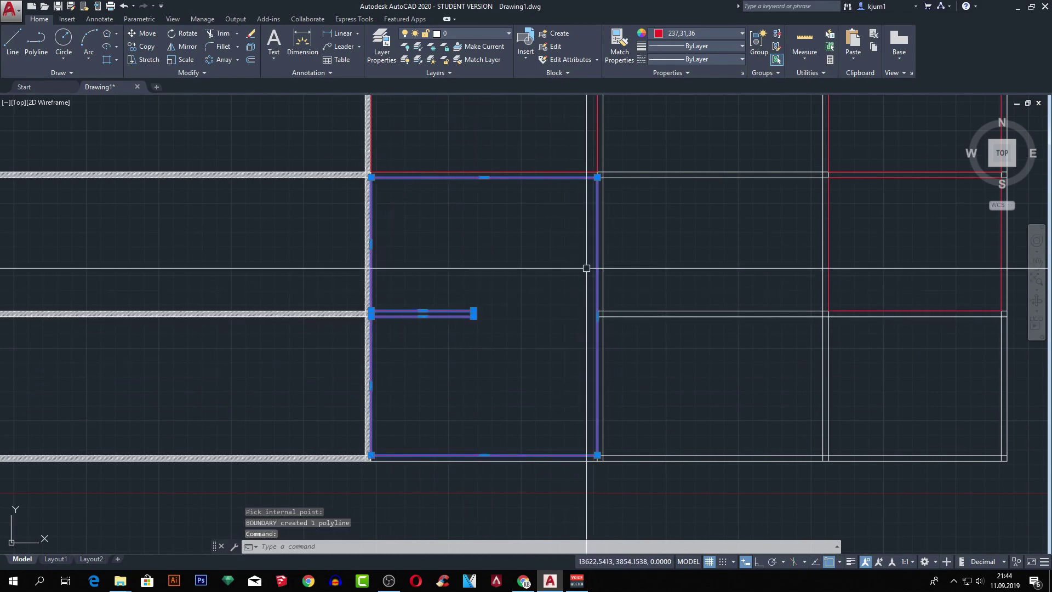
key(Escape)
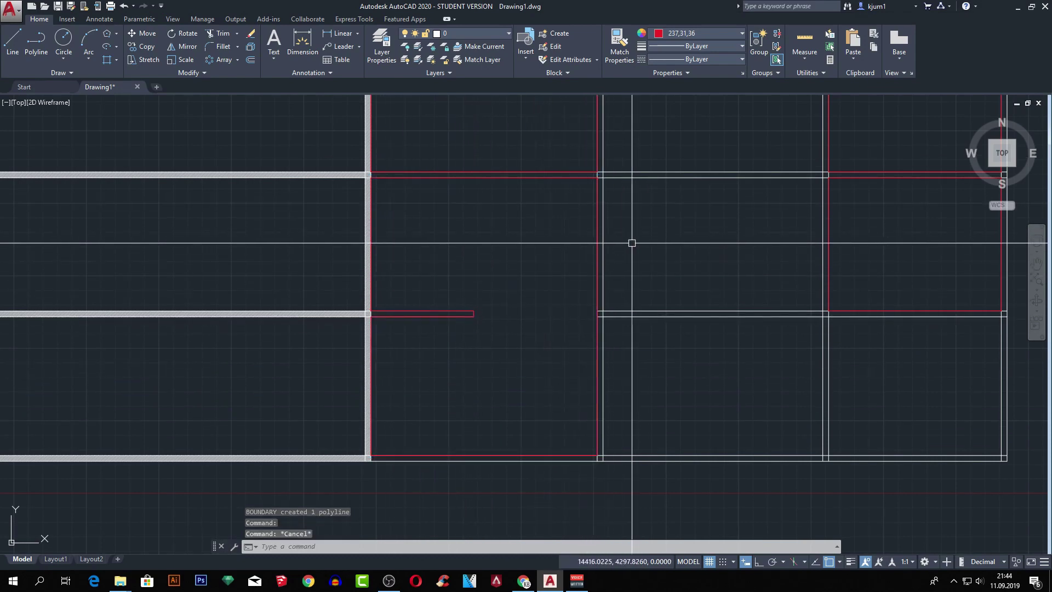
scroll(629, 239, down, 2)
middle_drag(615, 245, 527, 294)
middle_drag(579, 230, 520, 299)
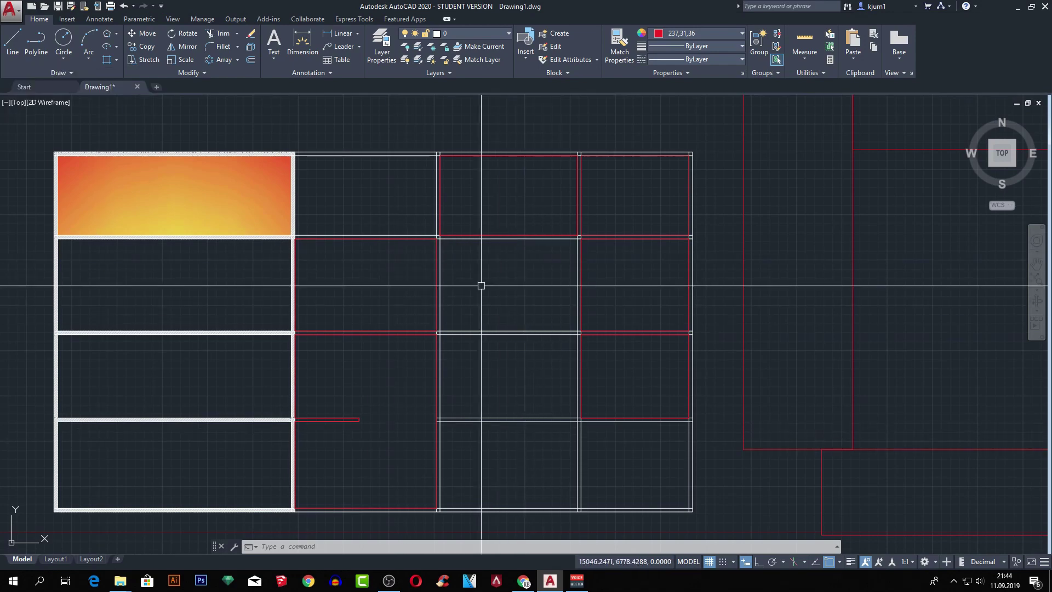
middle_drag(480, 285, 507, 260)
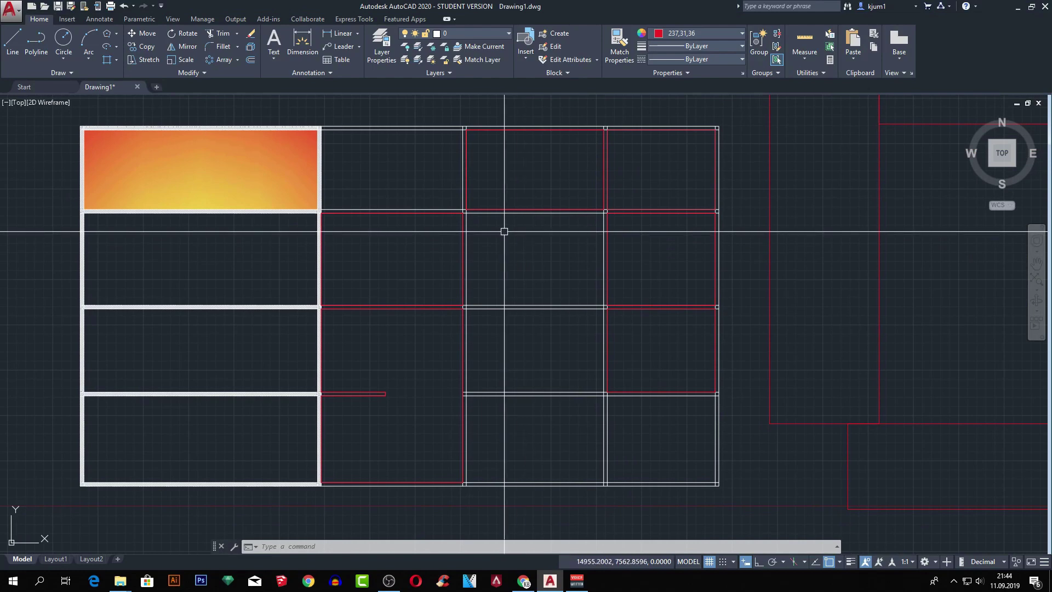
mouse_move(425, 312)
middle_down()
mouse_move(478, 274)
mouse_move(626, 263)
mouse_move(571, 251)
middle_up()
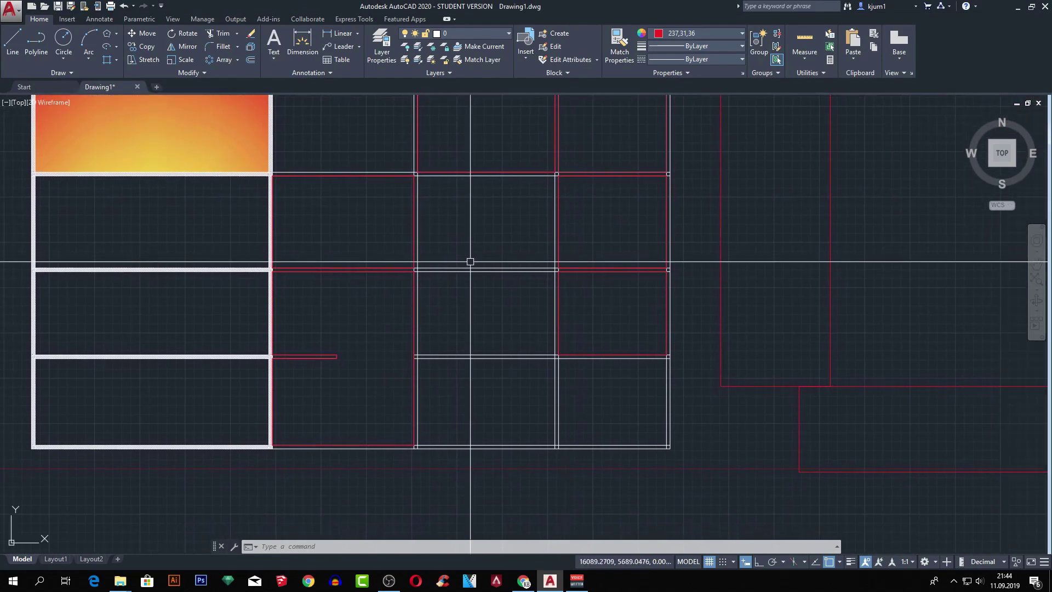
click(635, 178)
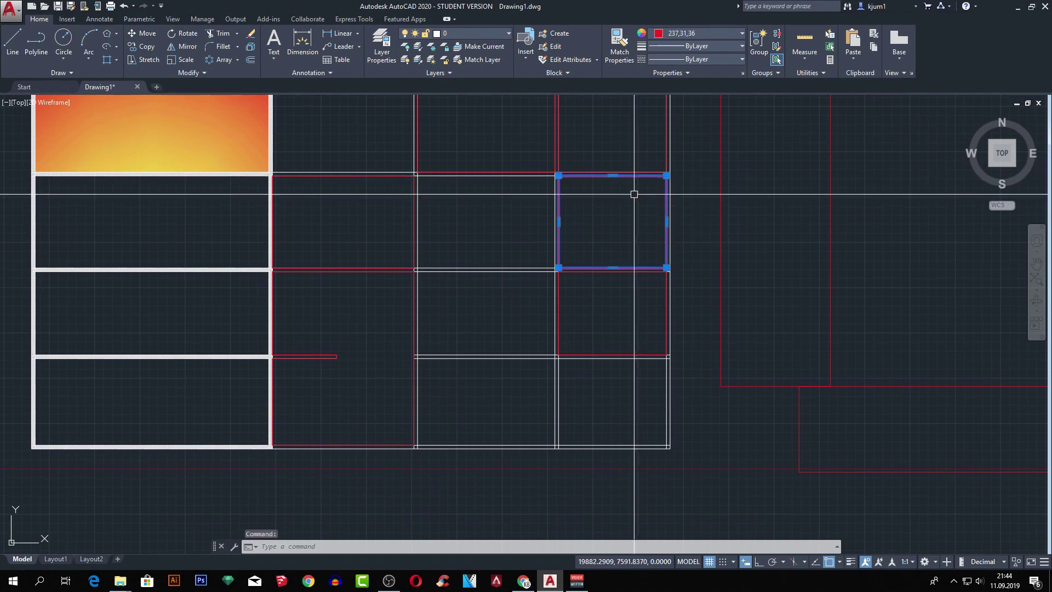
mouse_move(633, 210)
middle_down()
mouse_move(588, 251)
mouse_move(609, 264)
middle_up()
click(609, 264)
key(Escape)
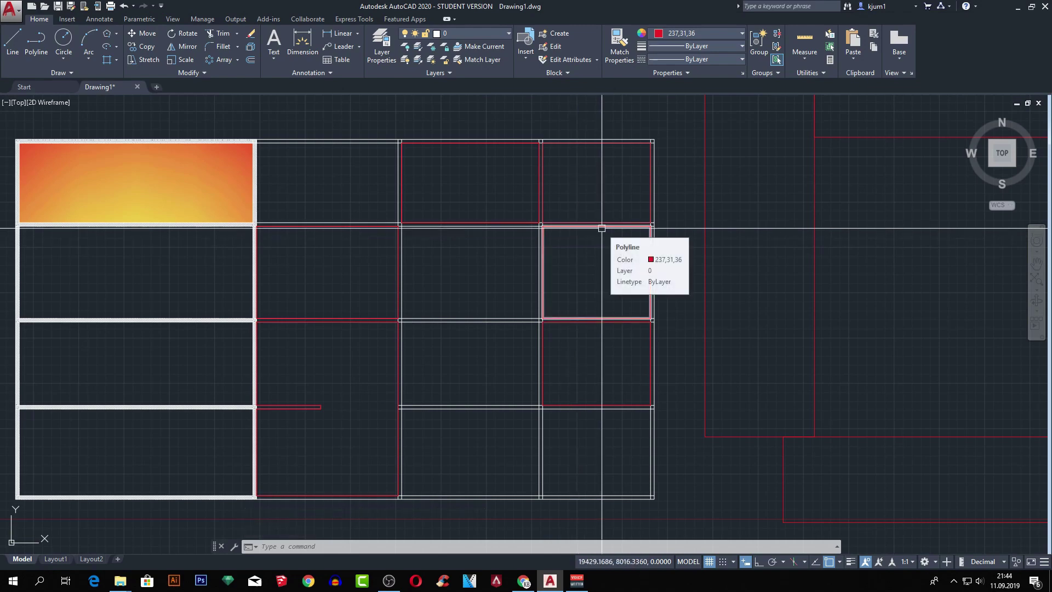
middle_drag(623, 252, 660, 236)
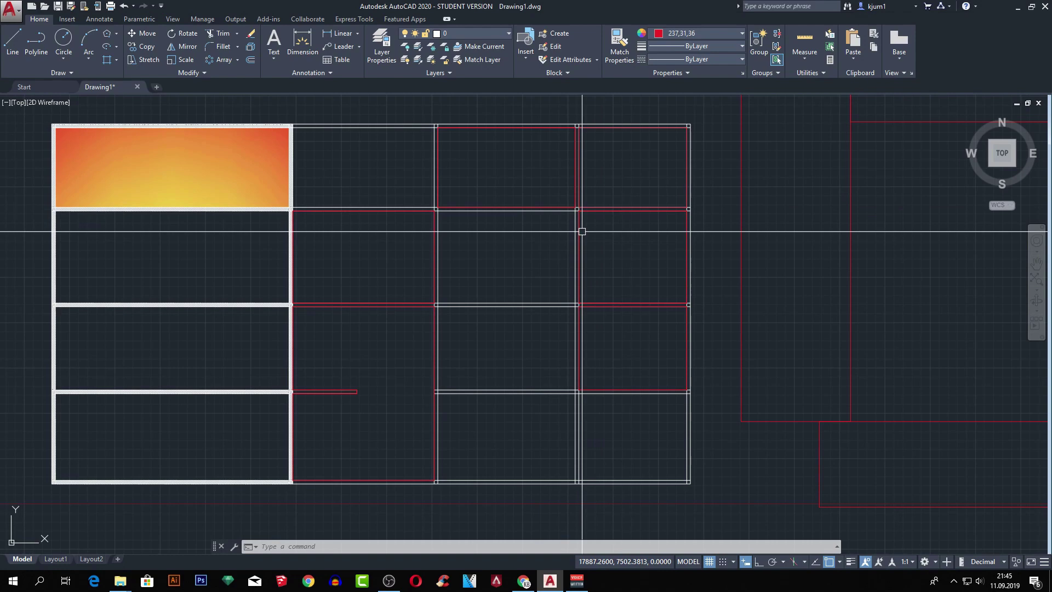
middle_drag(599, 238, 573, 251)
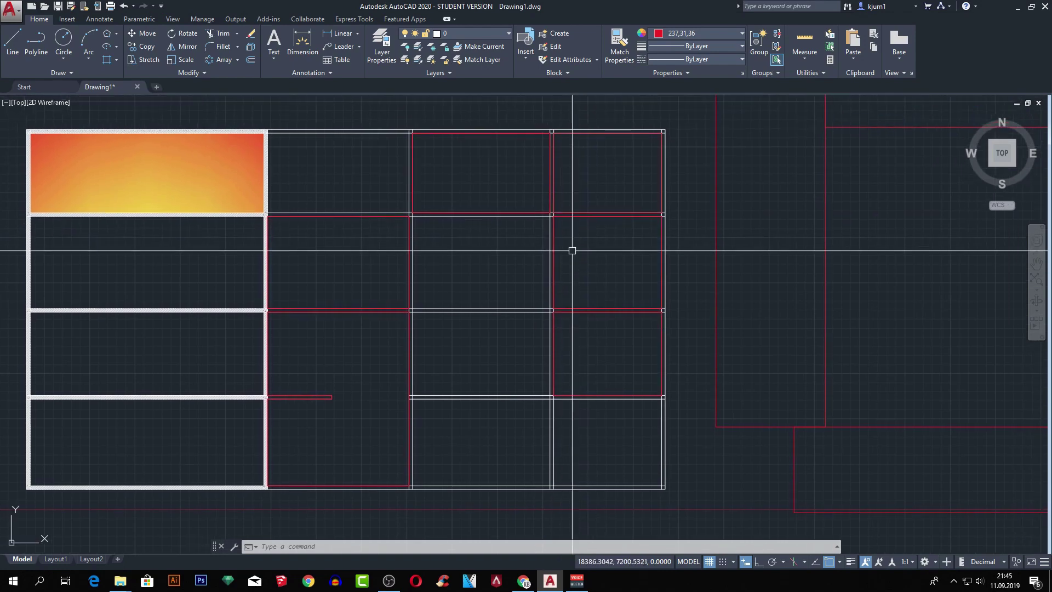
scroll(558, 269, up, 2)
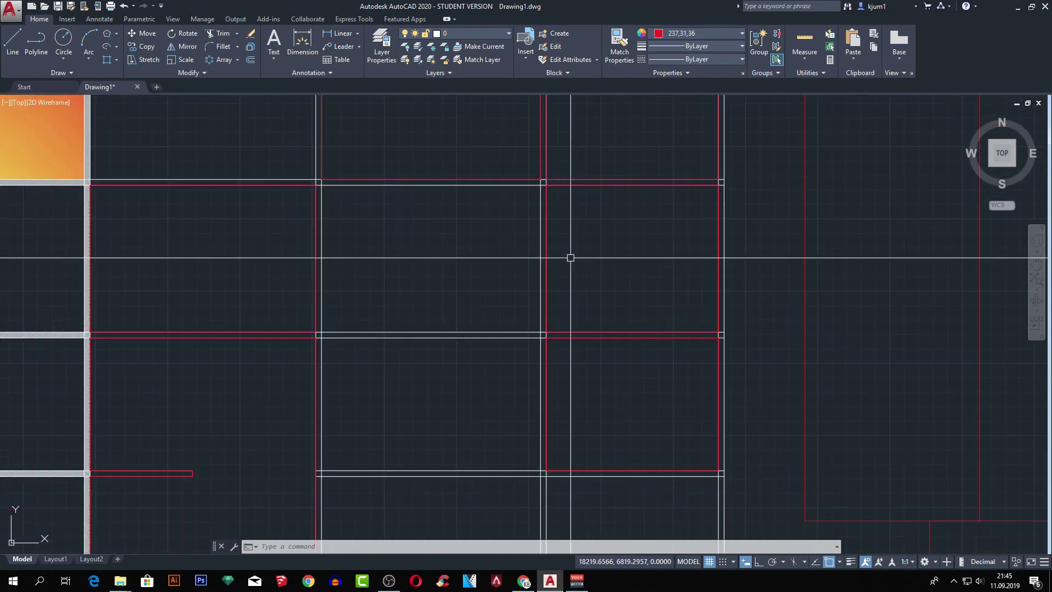
scroll(570, 246, down, 2)
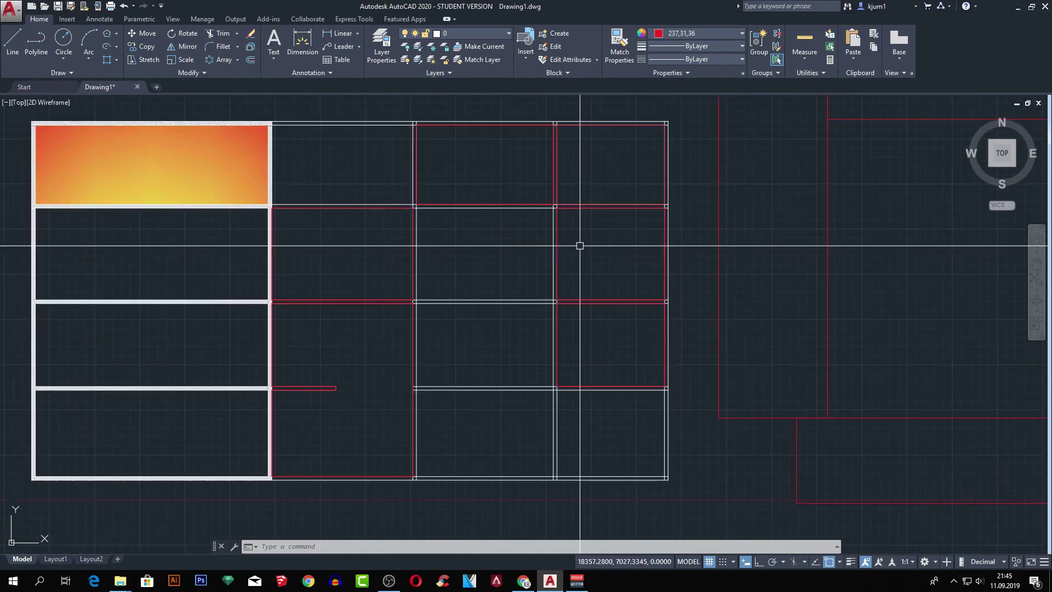
middle_drag(580, 244, 646, 187)
scroll(463, 351, up, 2)
click(488, 286)
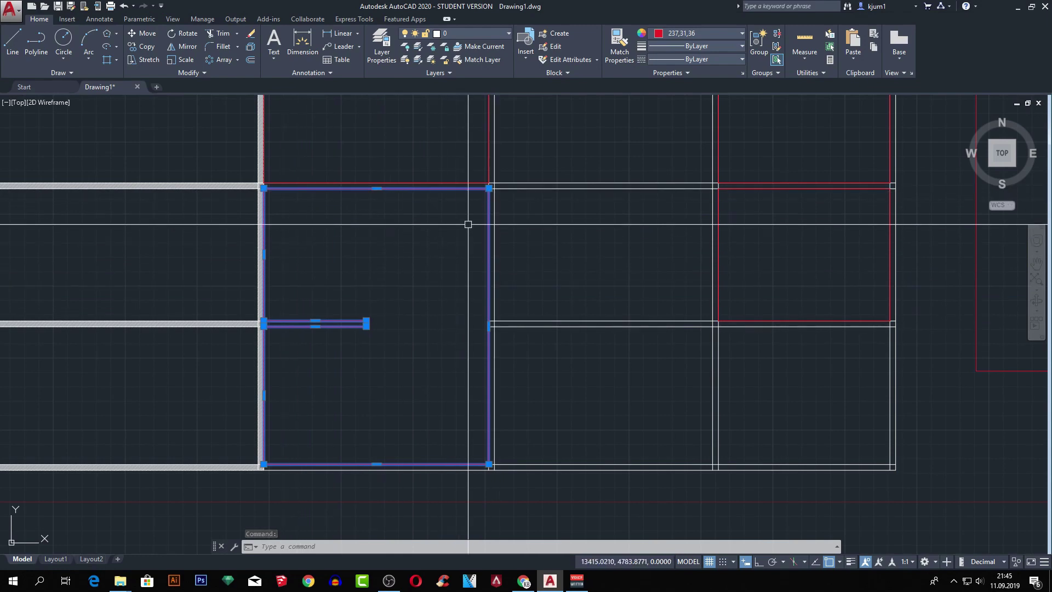
right_click(487, 224)
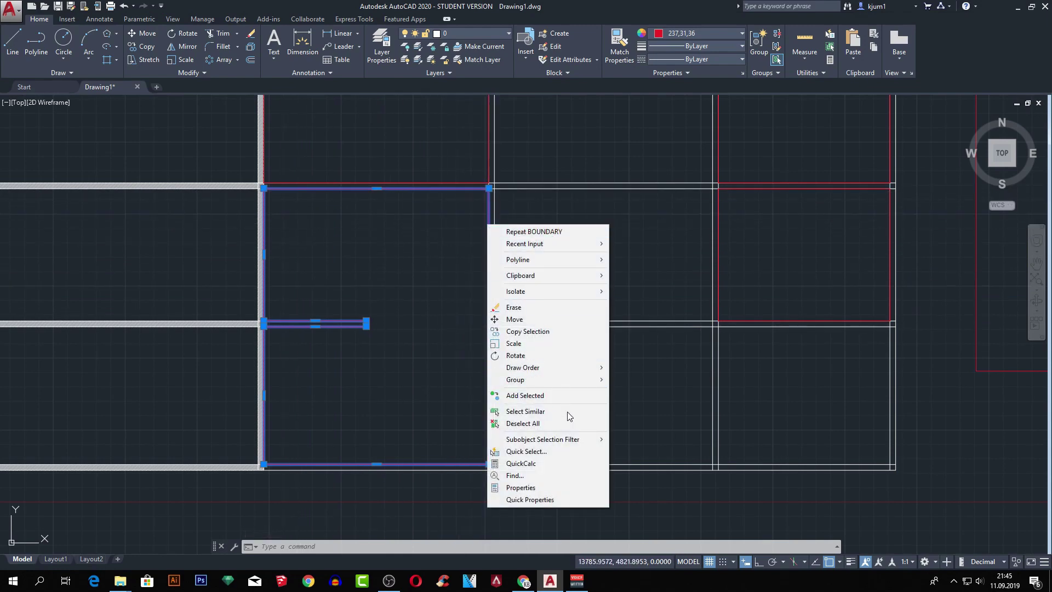
click(560, 487)
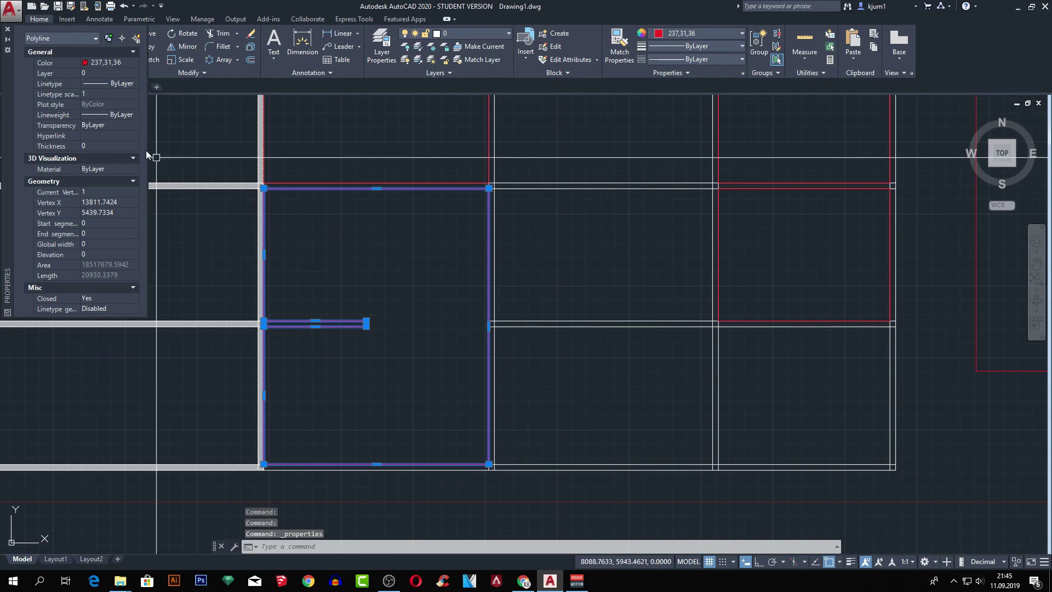
mouse_move(16, 62)
mouse_down()
mouse_move(31, 138)
mouse_move(634, 167)
mouse_up()
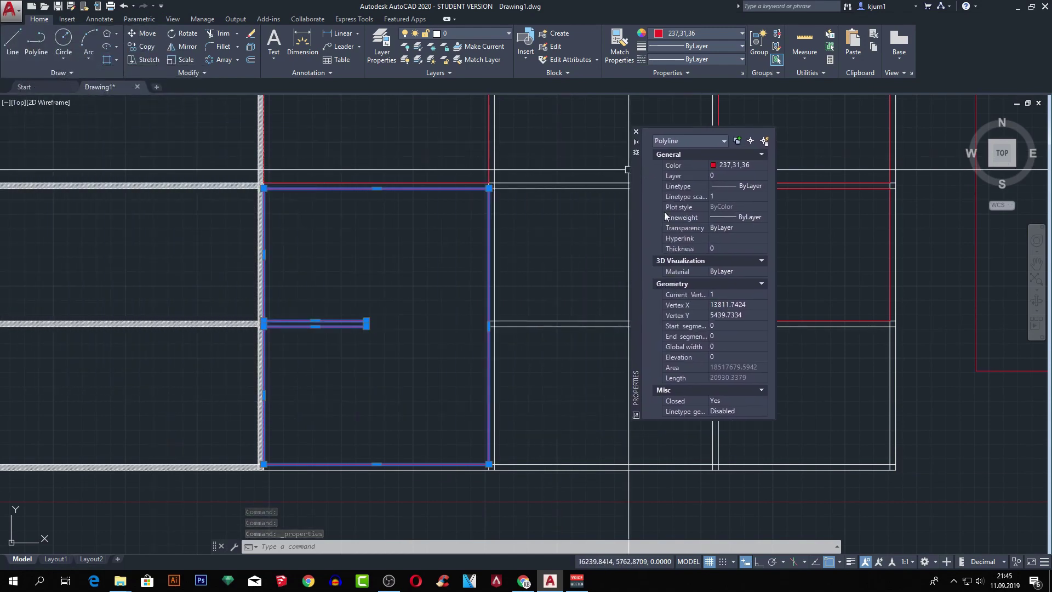
scroll(734, 249, down, 4)
scroll(733, 248, up, 2)
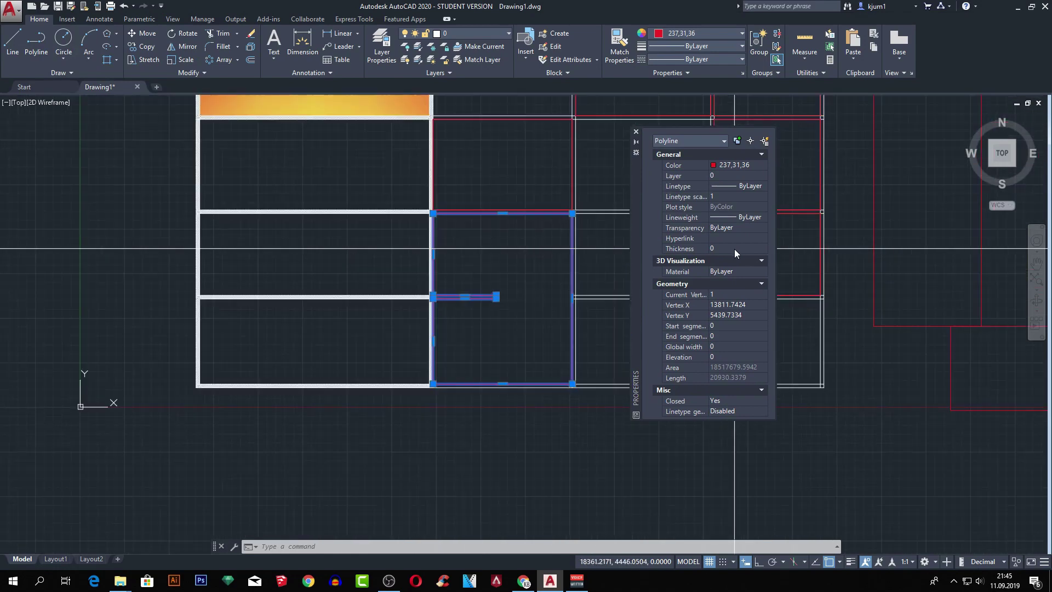
scroll(733, 249, up, 2)
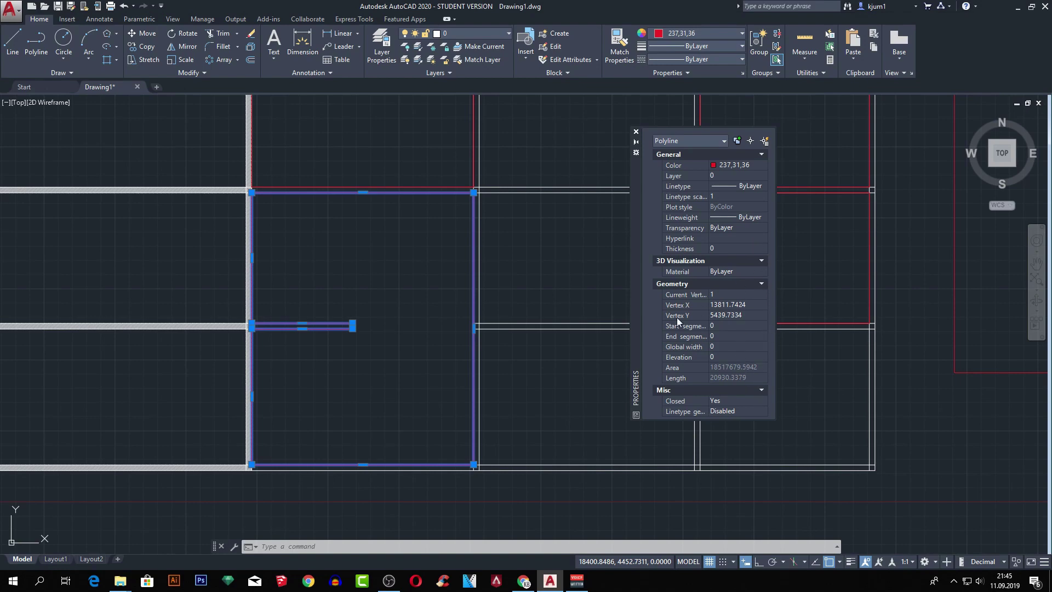
mouse_move(723, 367)
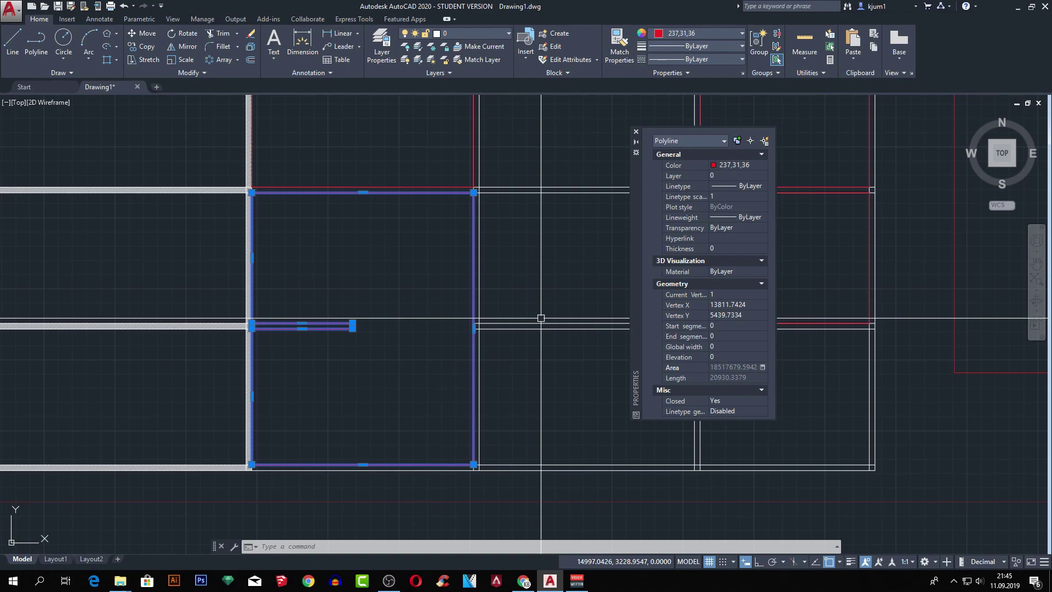
click(636, 133)
key(Escape)
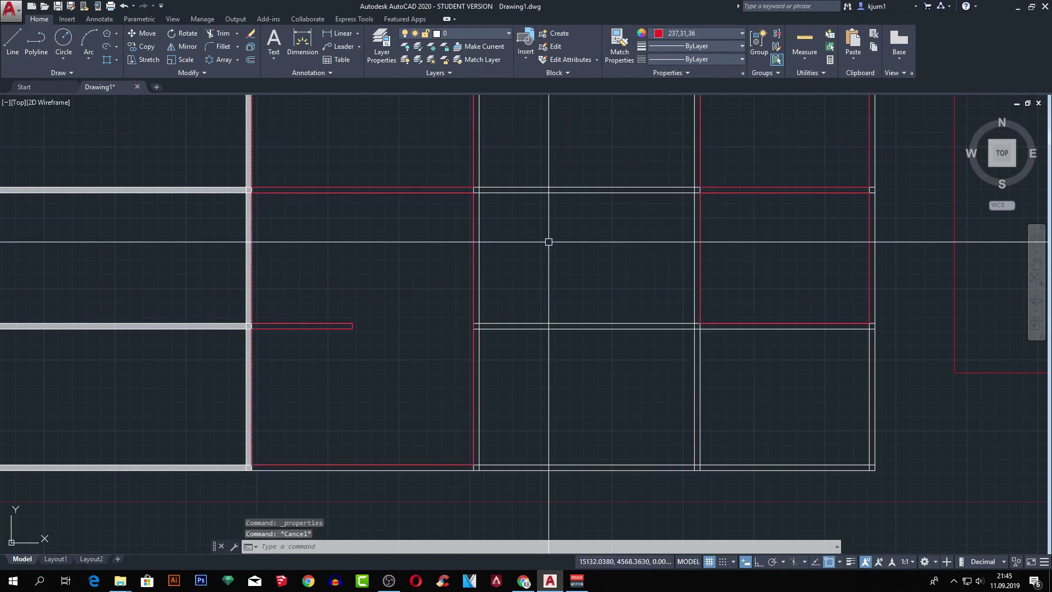